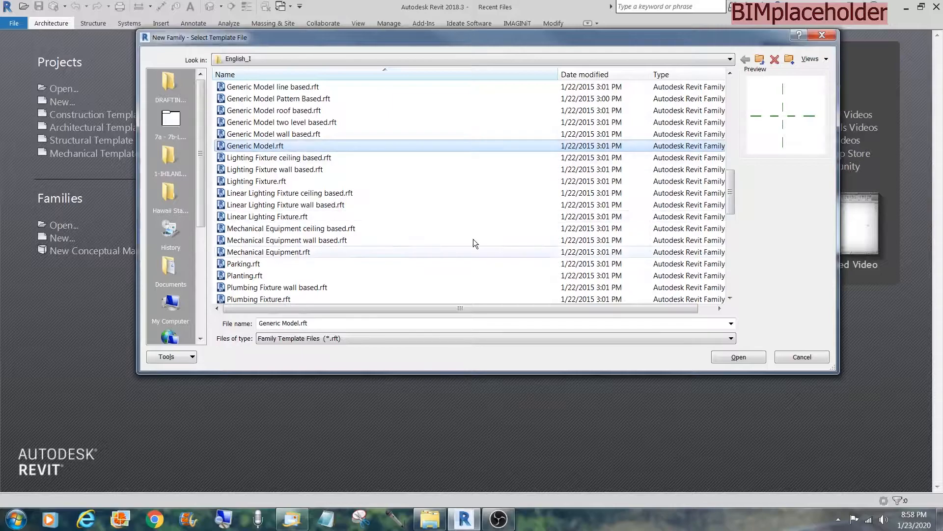
Step: Create a family from the Generic Model.rft template and draw a horizontal reference plane 2" below the horizontal centre plane
click(739, 357)
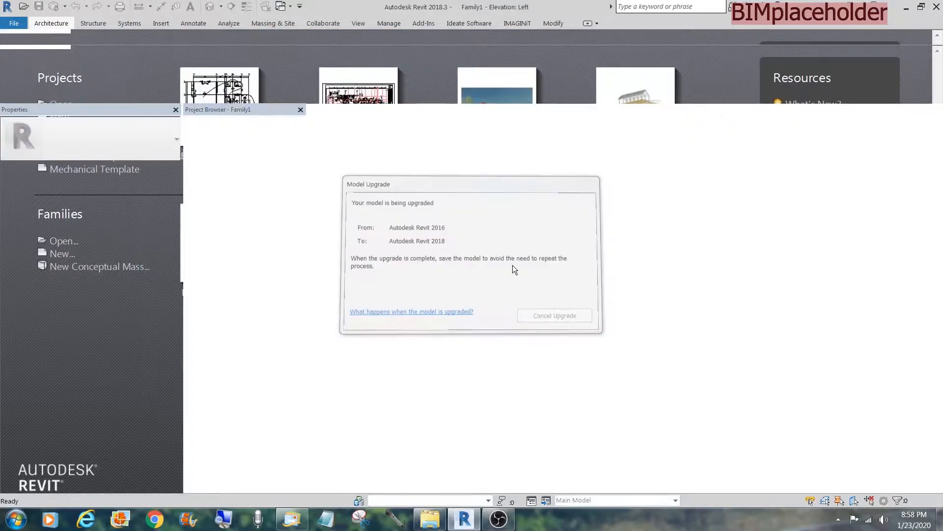
scroll(573, 265, up, 2)
middle_drag(606, 276, 593, 232)
key(r)
key(p)
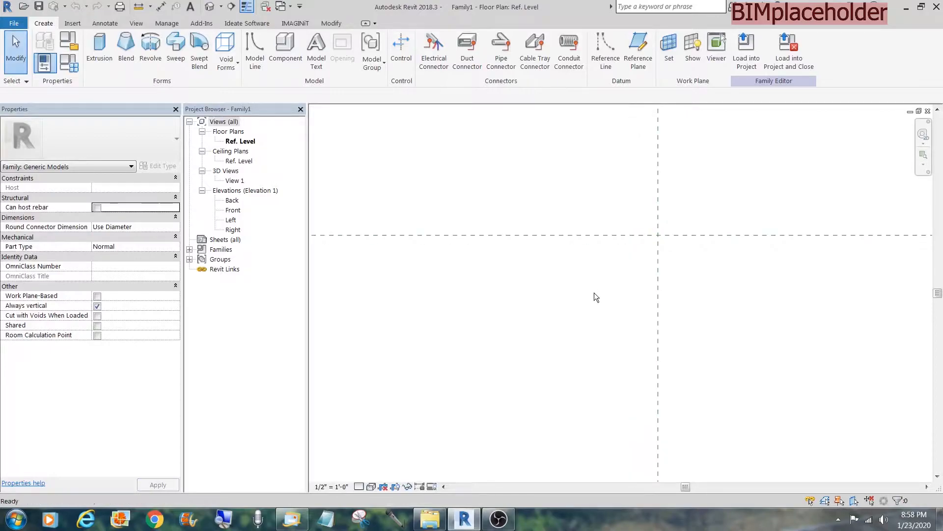
click(516, 256)
click(789, 257)
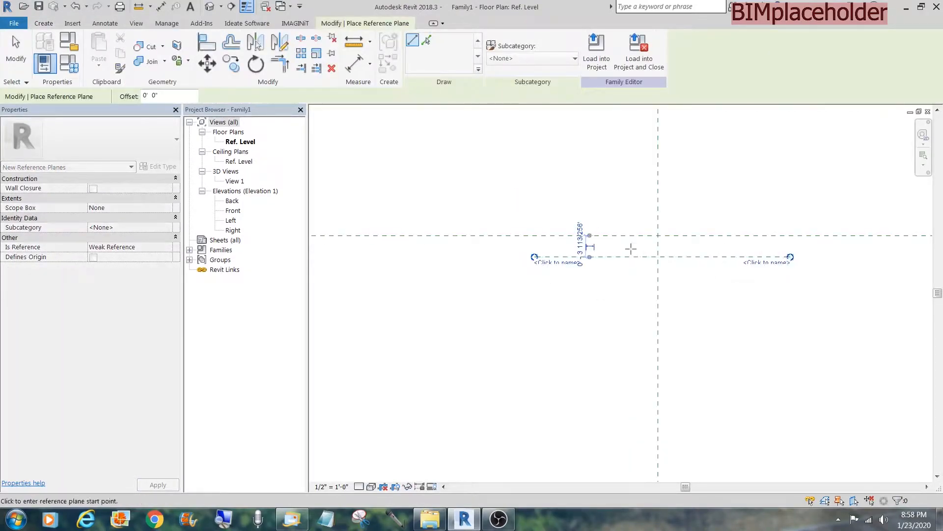
click(580, 233)
text(2)
key(Return)
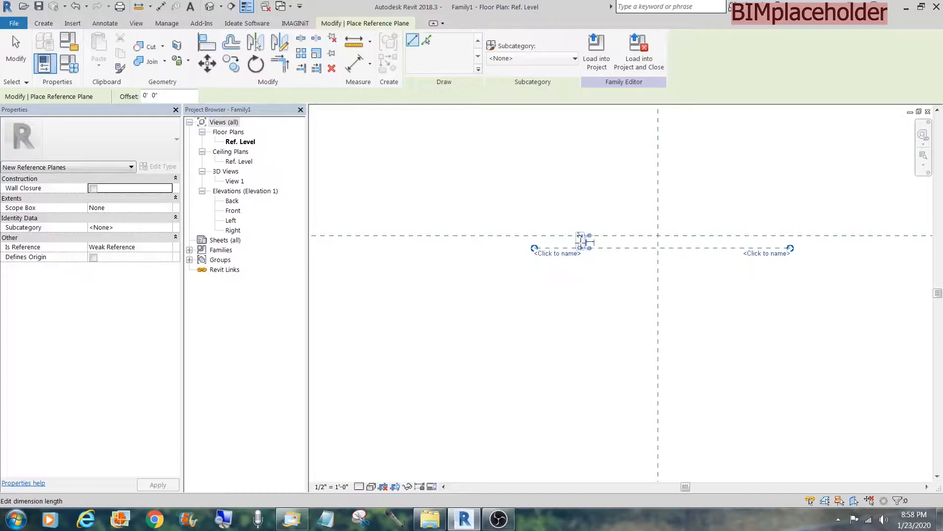
Step: Draw a short vertical reference plane about 9" to the left of the vertical centre plane
click(602, 194)
click(601, 304)
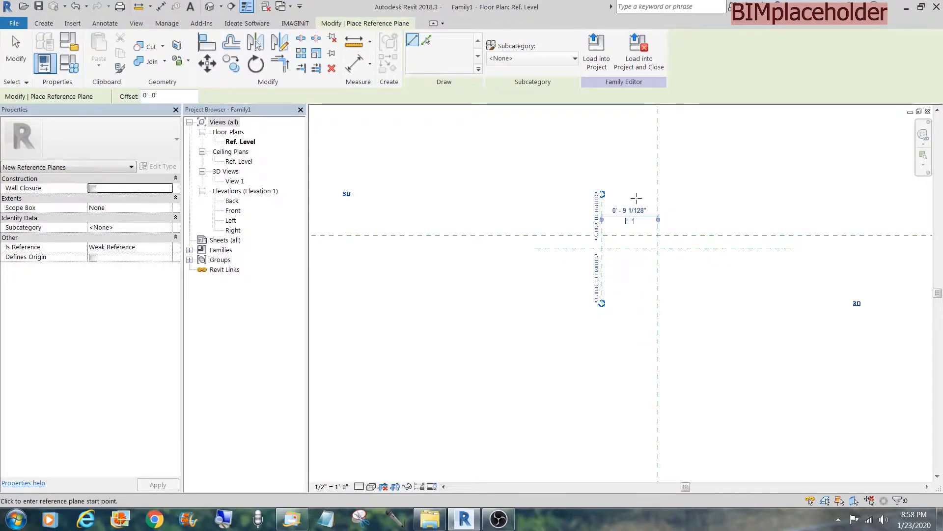
click(630, 210)
click(628, 211)
key(Escape)
key(Escape)
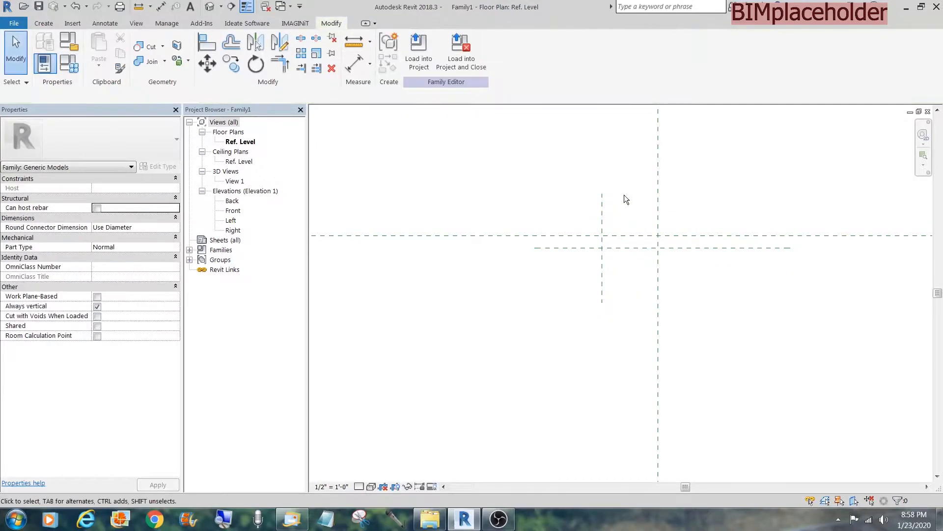
Step: Mirror the short vertical reference plane about the vertical centre plane
click(602, 211)
key(m)
click(660, 206)
key(Escape)
Step: Add an aligned dimension string across the three vertical reference planes and constrain its segments to be equal (EQ)
middle_drag(661, 210, 655, 240)
key(d)
key(i)
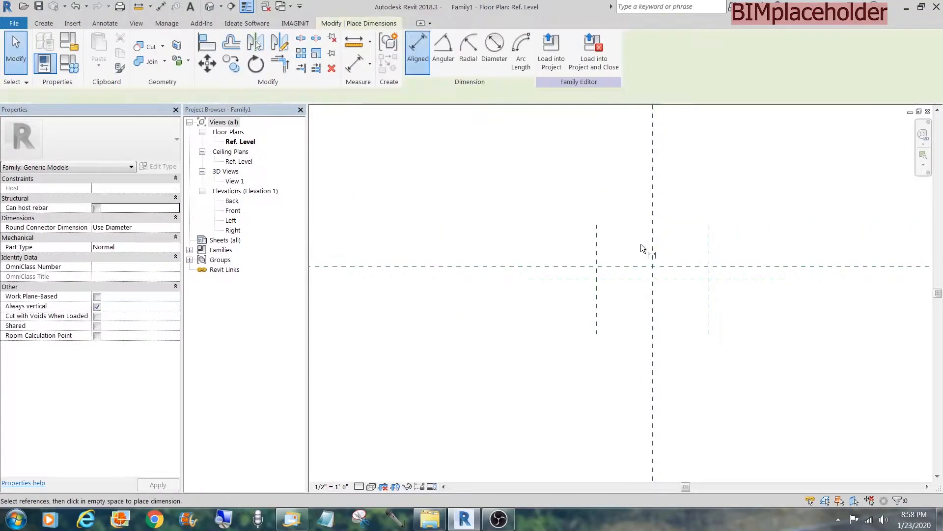
click(596, 248)
click(652, 246)
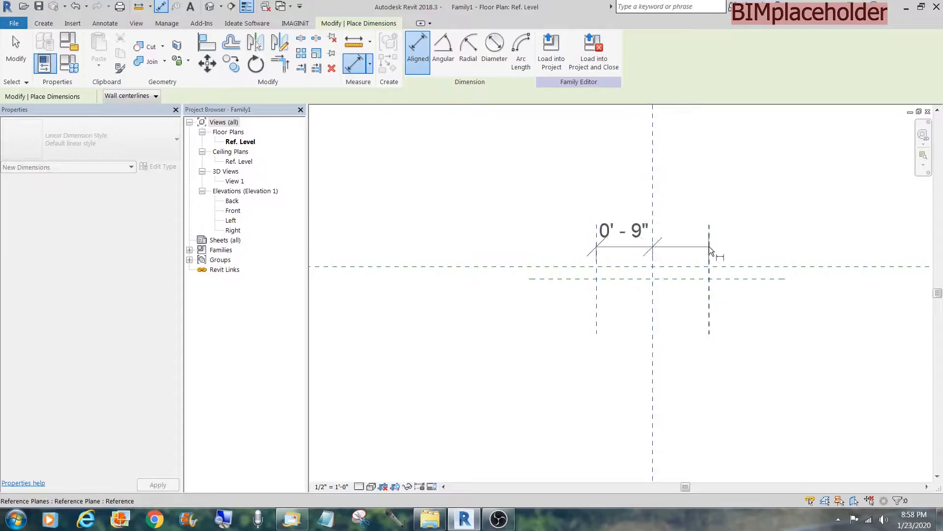
click(709, 246)
click(682, 221)
click(652, 146)
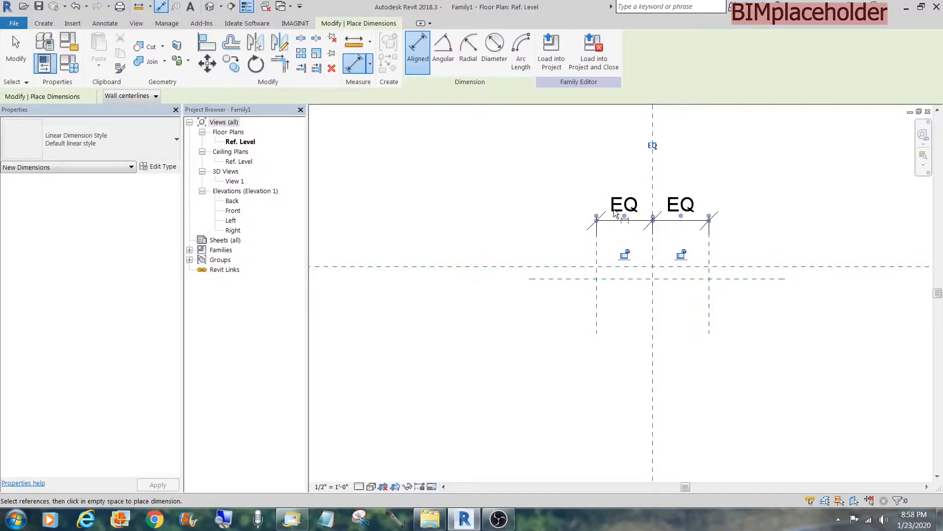
Step: Dimension the overall distance between the two outer vertical reference planes, above the EQ string
click(596, 253)
click(709, 257)
click(705, 176)
key(Escape)
key(Escape)
Step: Label the overall horizontal dimension with a new family type parameter named Width
click(688, 177)
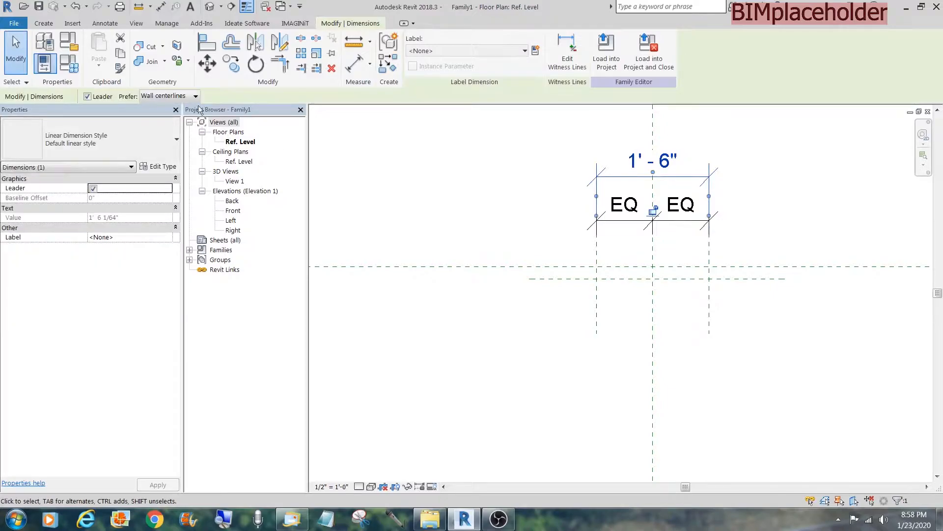
click(535, 52)
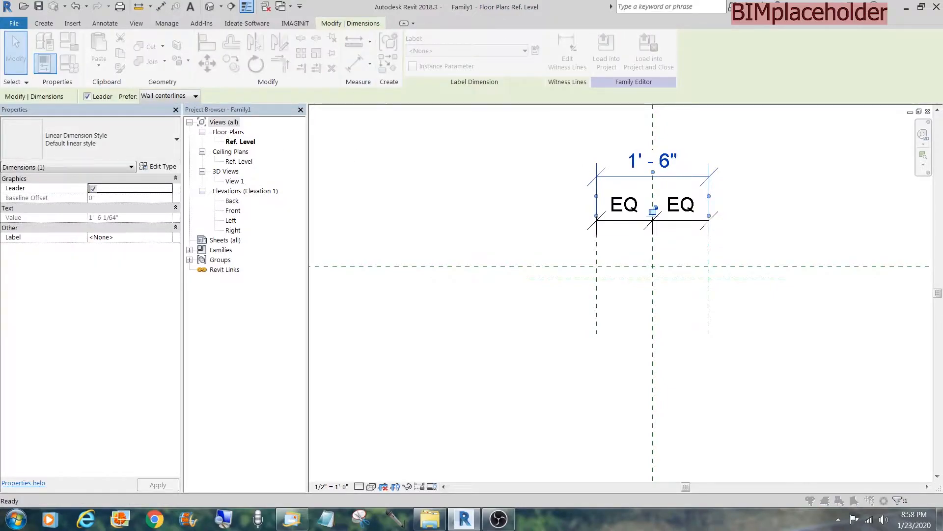
drag(942, 118, 427, 121)
text(Width)
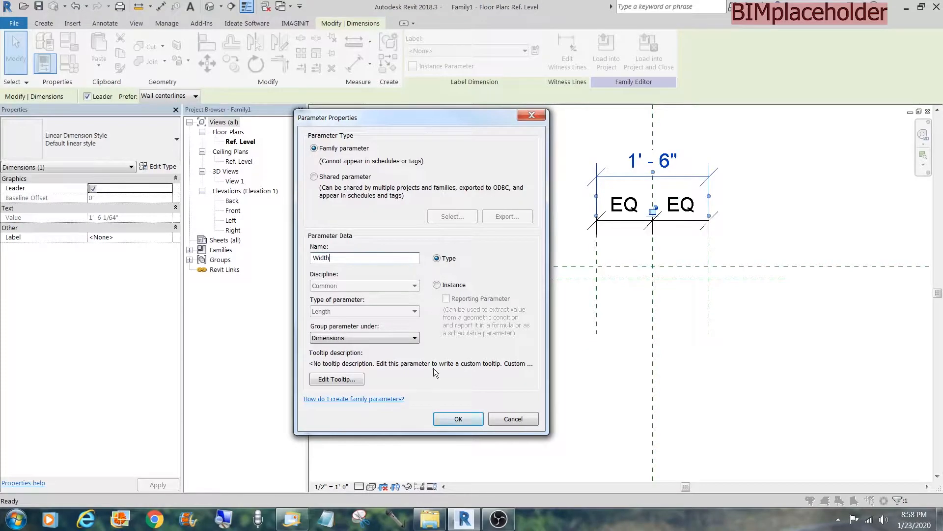
click(444, 419)
click(519, 311)
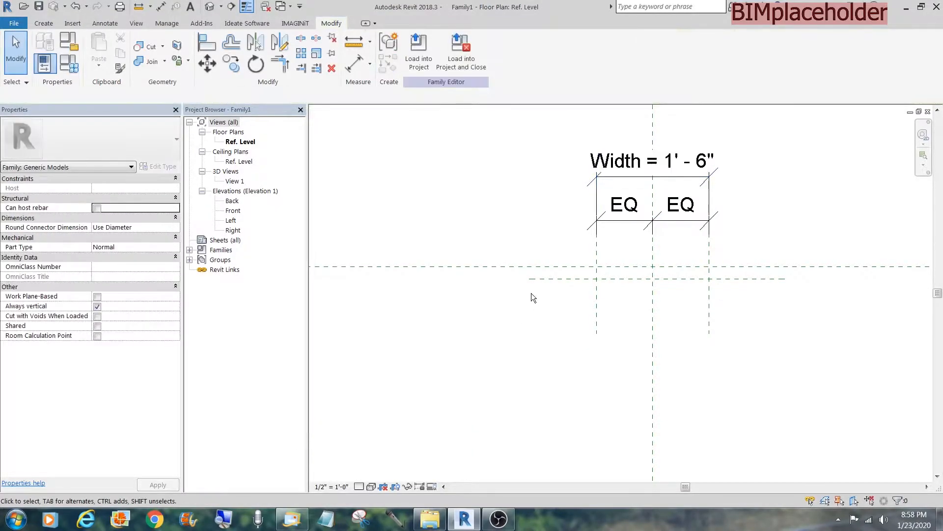
Step: Dimension the distance between the two horizontal reference planes, placing the dimension at their left end
key(i)
click(544, 267)
click(544, 278)
click(502, 280)
key(Escape)
key(Escape)
Step: Label the dimension between the horizontal reference planes with a new family type parameter named Depth
click(504, 283)
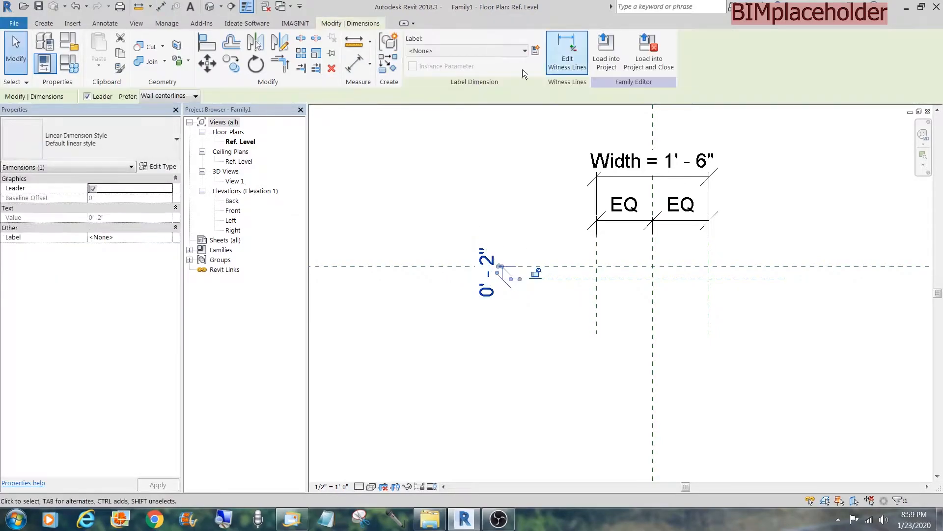
click(523, 50)
click(535, 50)
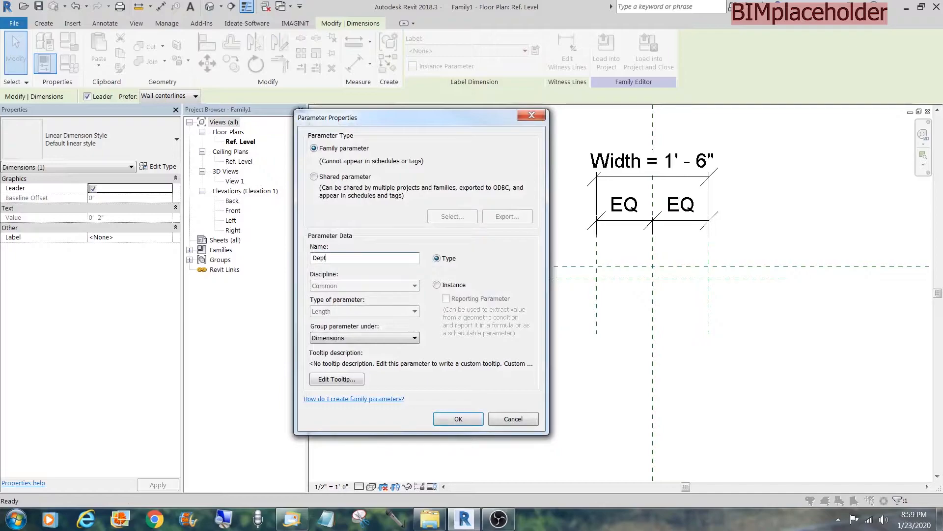
click(461, 419)
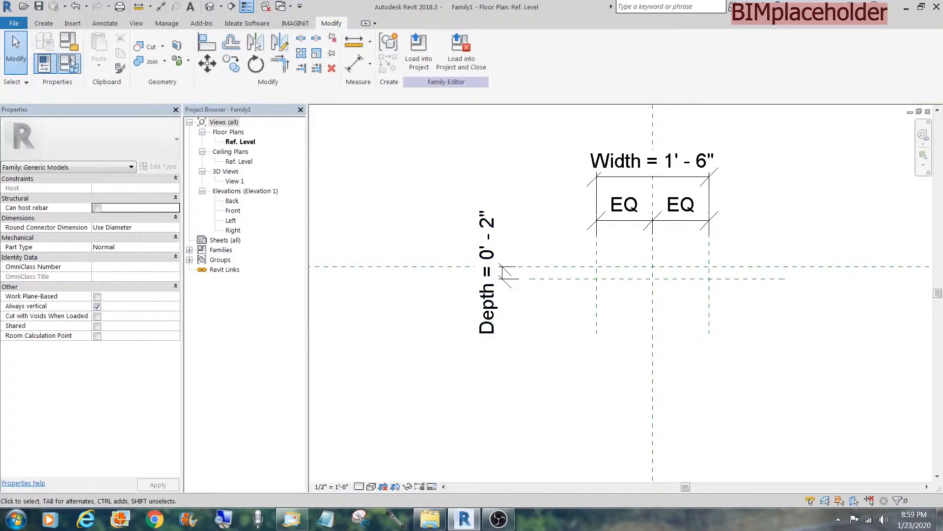
Step: In the Front elevation, draw a horizontal reference plane about 10 23/32" above Ref. Level, crossing the vertical planes
double_click(234, 211)
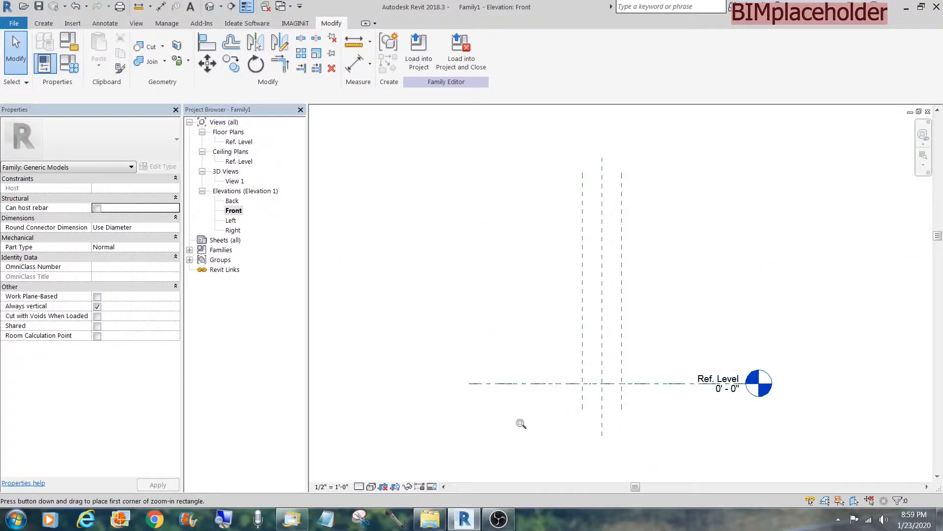
scroll(518, 420, up, 3)
key(r)
key(p)
click(482, 293)
click(742, 292)
key(Escape)
key(Escape)
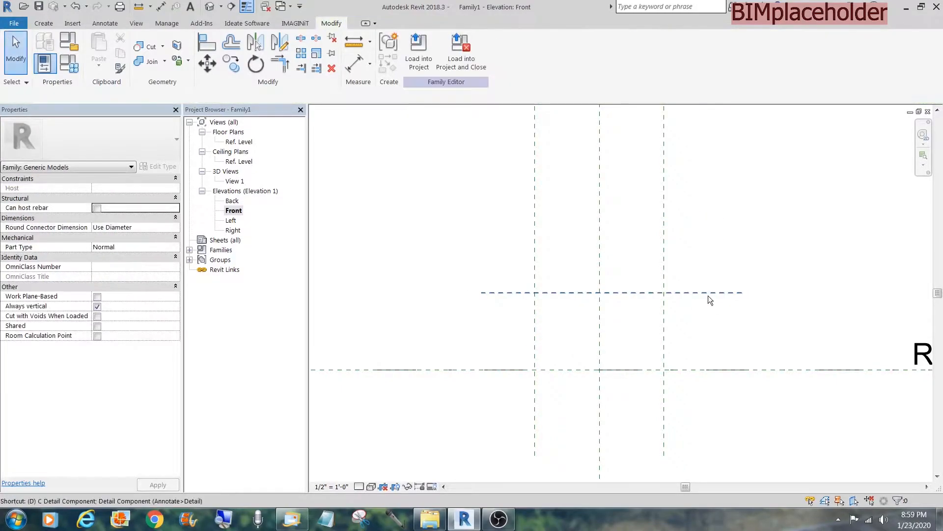
Step: Add an aligned dimension from the new horizontal reference plane down to Ref. Level
key(d)
key(i)
click(707, 294)
click(693, 370)
click(701, 345)
key(Escape)
key(Escape)
Step: Set the height of the upper horizontal reference plane above Ref. Level to 8.25"
click(725, 294)
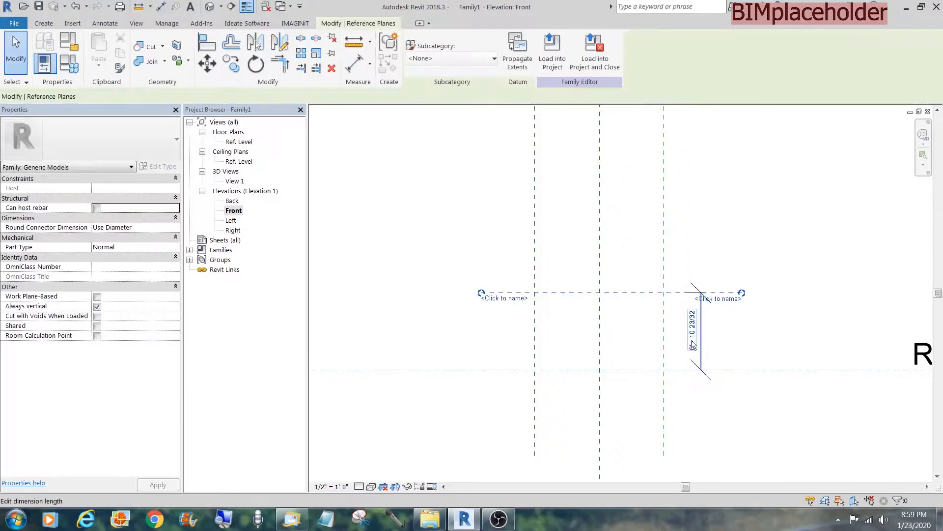
click(692, 344)
text(8)
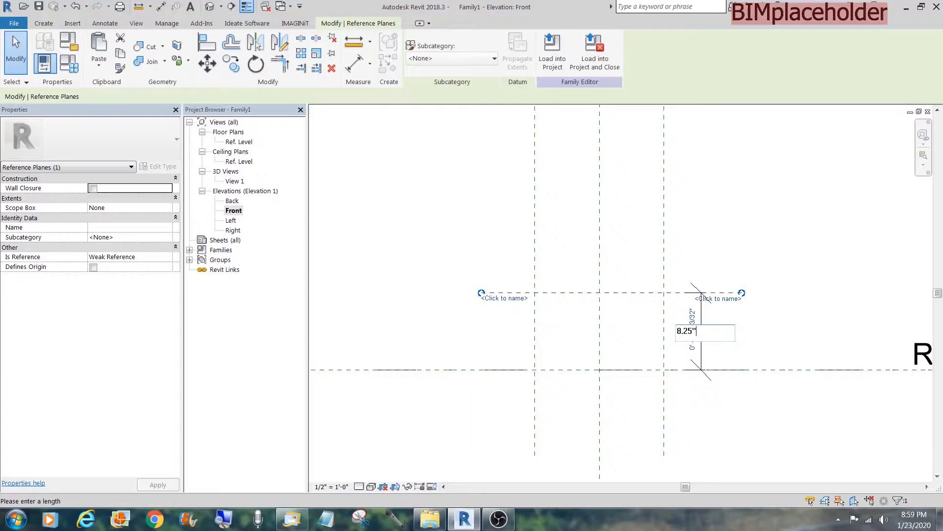
text(.25")
key(Return)
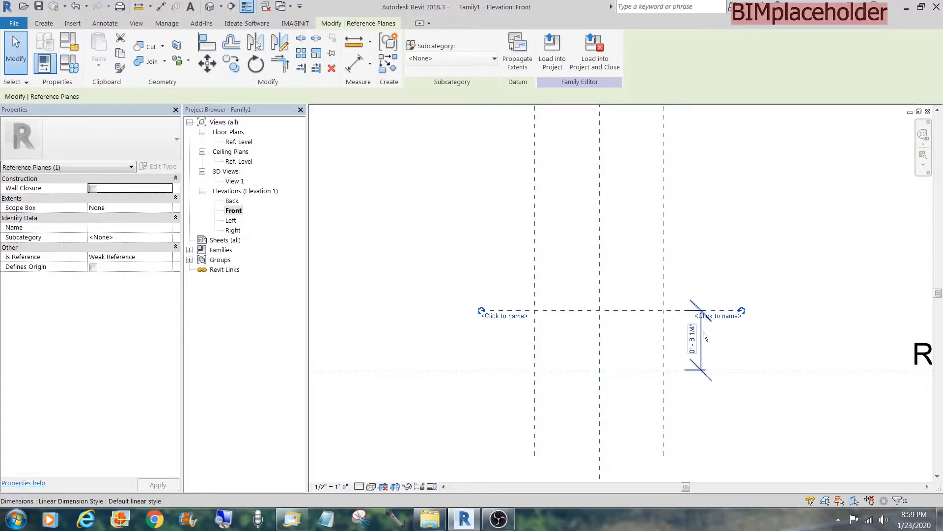
Step: Move the height dimension to the right, clear of the end of the reference plane
click(703, 331)
drag(701, 336, 799, 334)
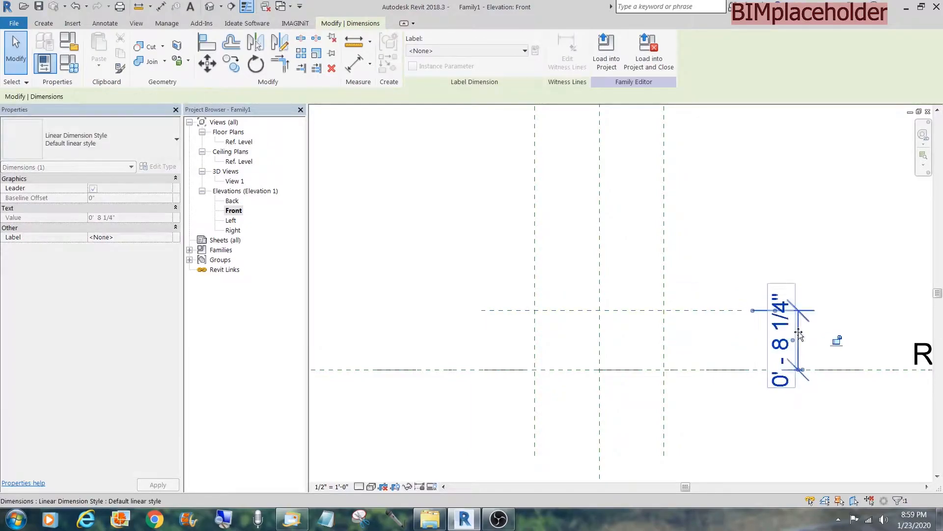
click(756, 258)
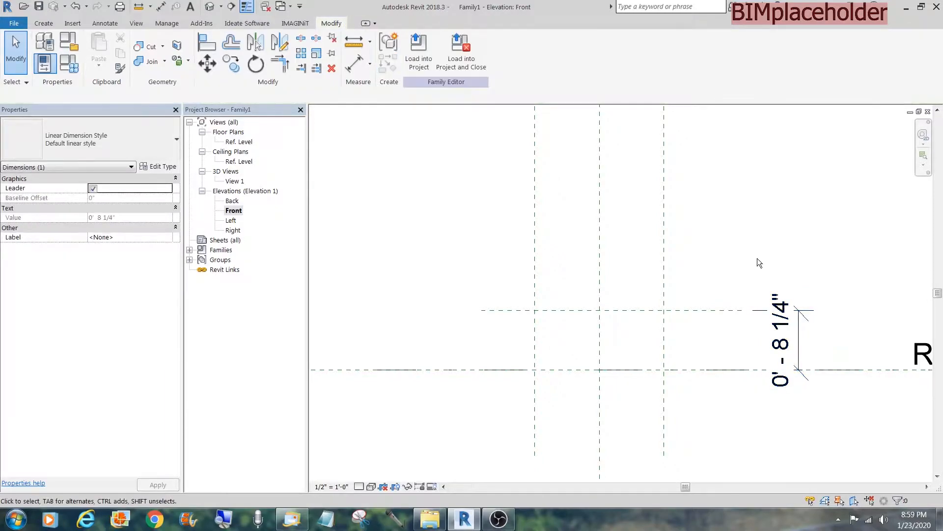
Step: Open the Ref. Level floor plan and review the Depth and Width parameters in Family Types
double_click(239, 141)
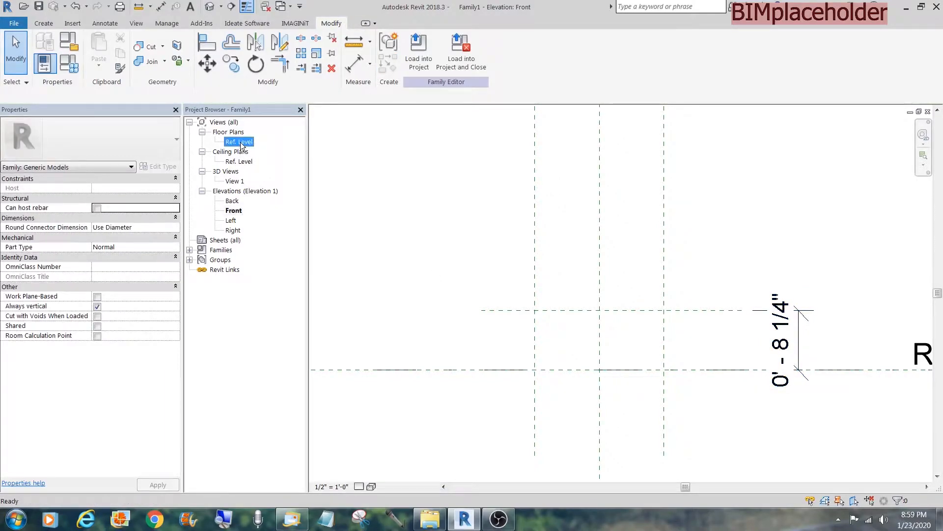
key(z)
key(r)
drag(478, 382, 740, 211)
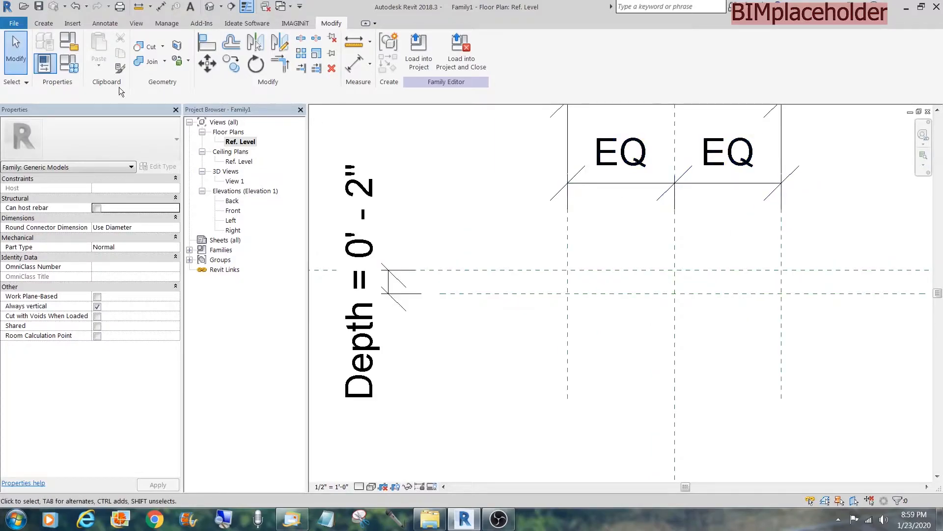
click(69, 63)
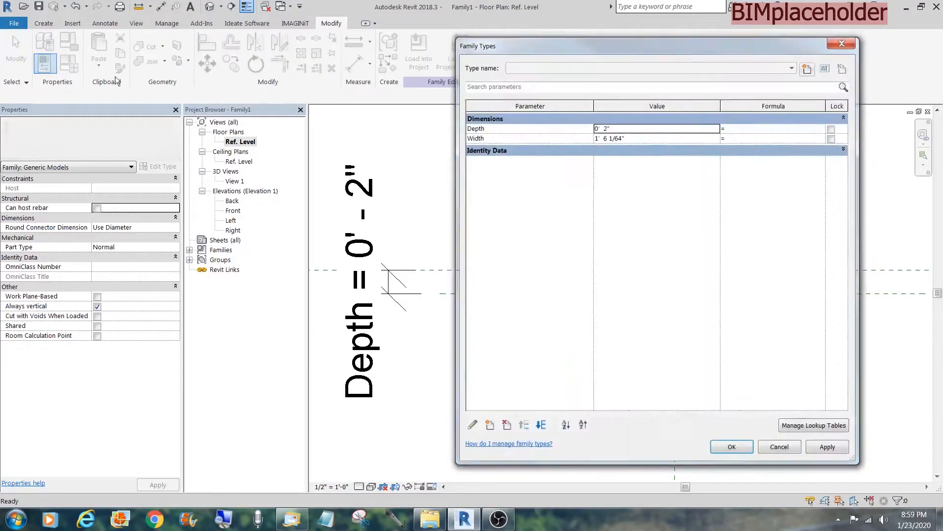
key(Escape)
Step: Create a solid extrusion from a rectangle between the outer vertical and the two horizontal reference planes, locking its edges to them
click(44, 23)
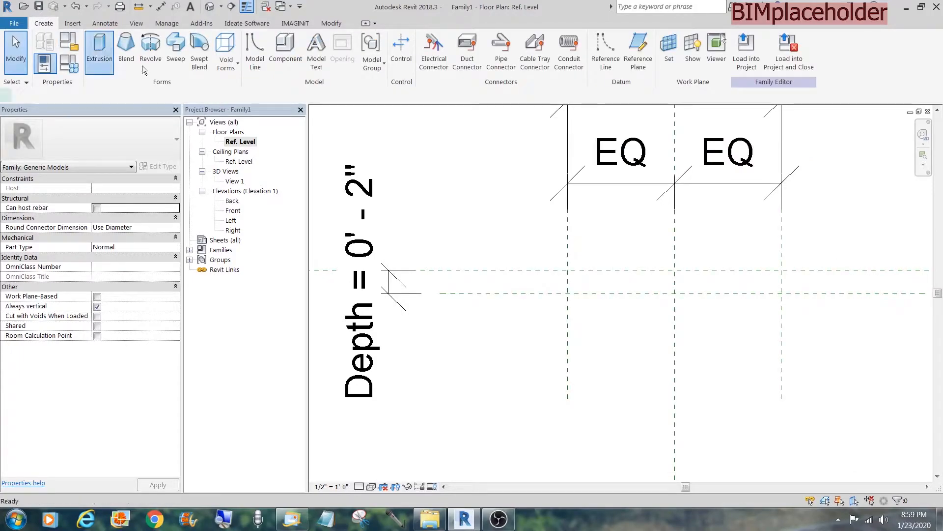
click(101, 49)
click(453, 39)
click(567, 269)
click(781, 293)
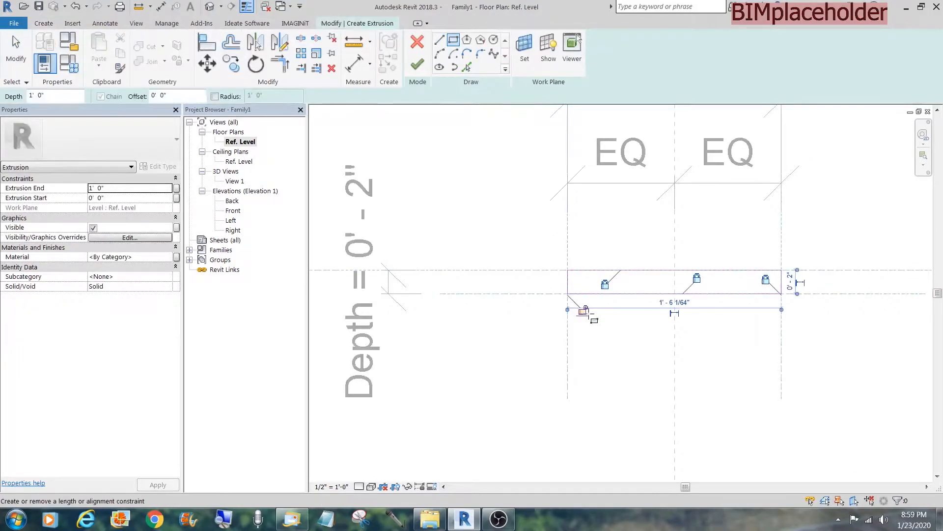
click(617, 340)
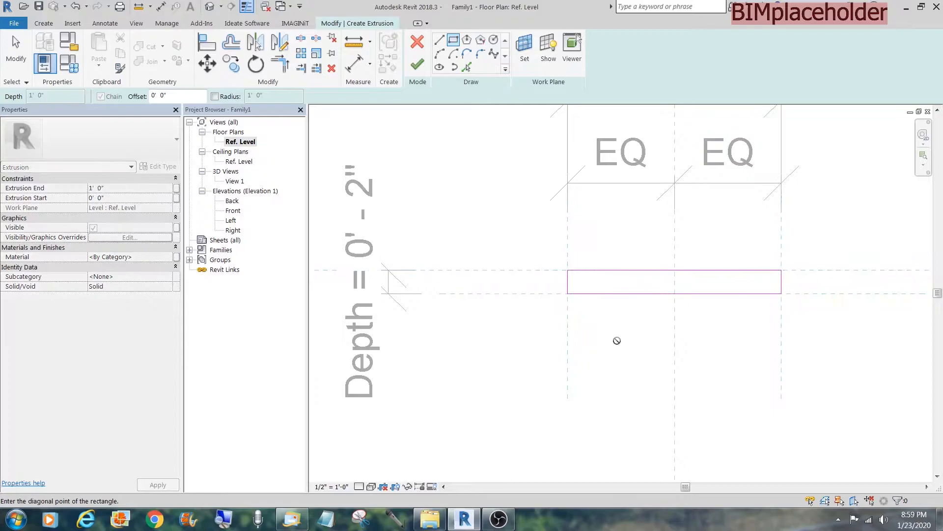
key(Escape)
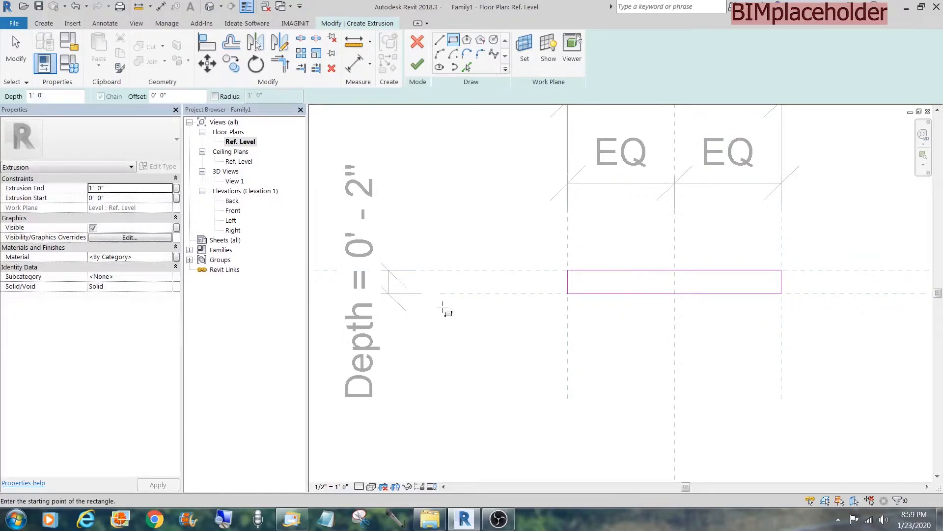
click(417, 64)
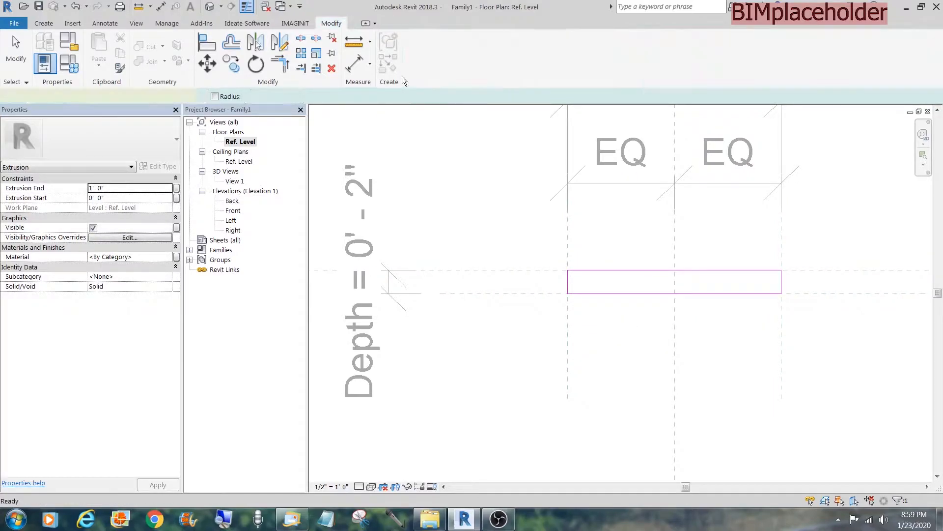
Step: In the Front elevation, lock the extrusion's top to the upper reference plane and raise its bottom above Ref. Level
double_click(233, 210)
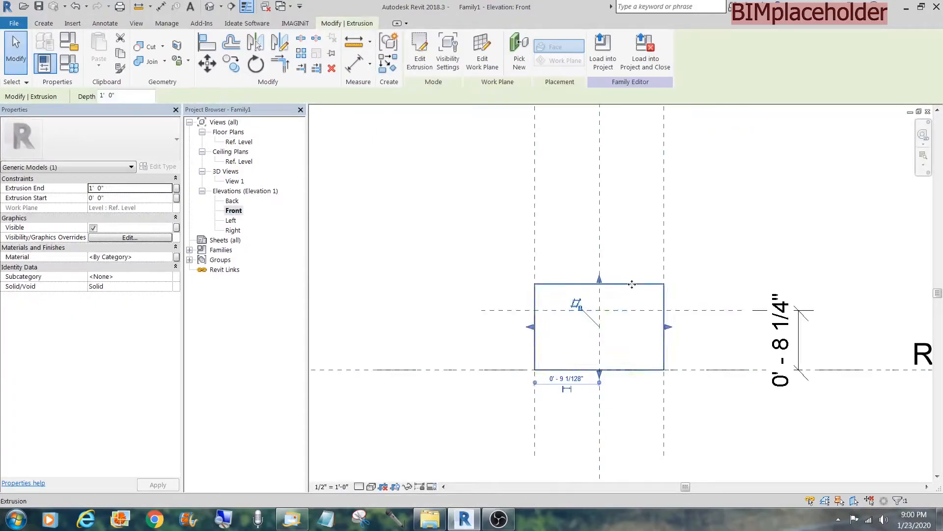
drag(601, 304, 601, 310)
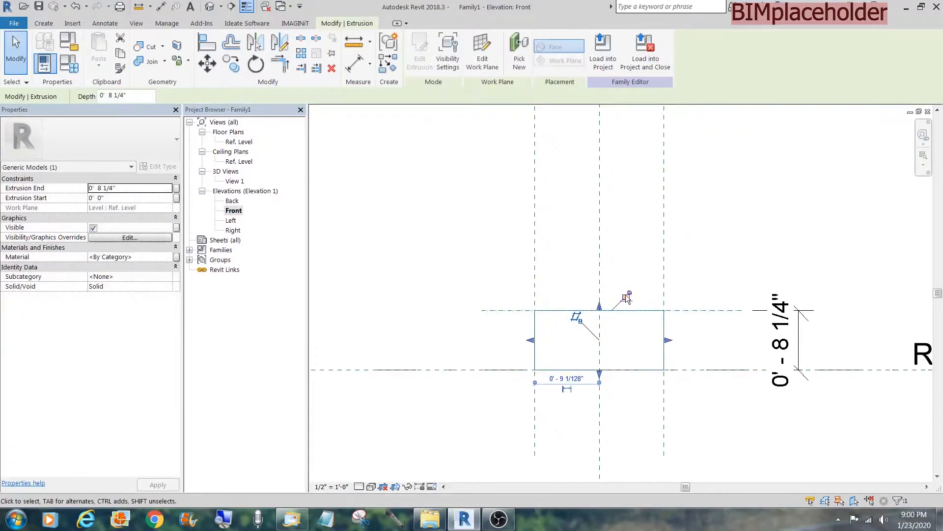
key(Escape)
Step: Temporarily hide the Ref. Level line in the Front elevation
click(693, 372)
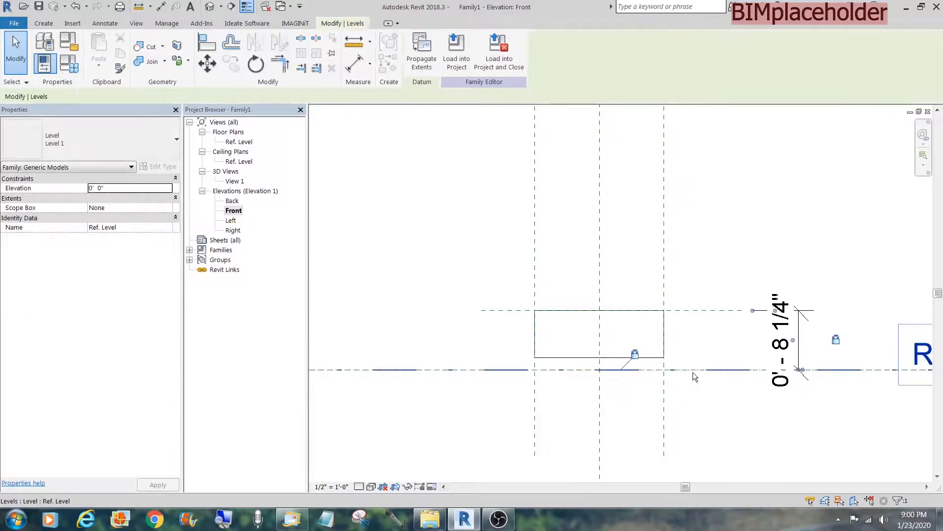
key(h)
key(h)
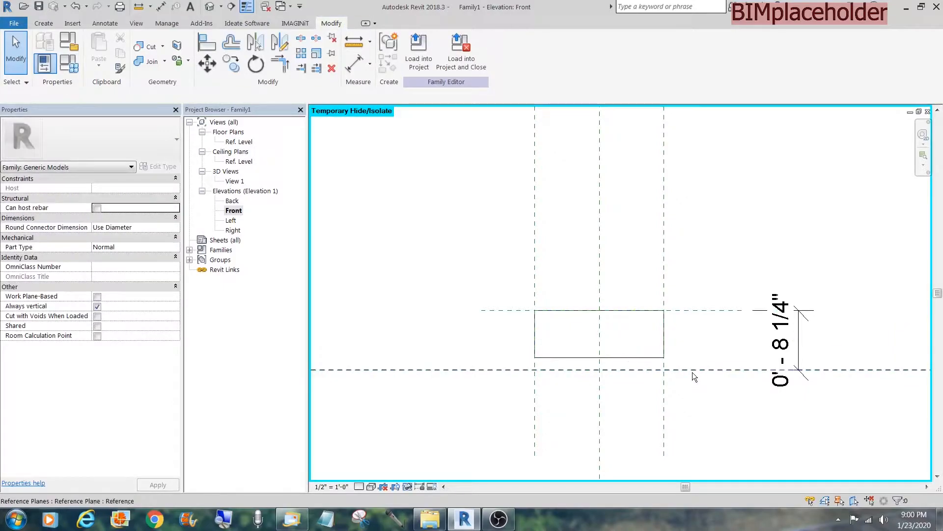
Step: Align the extrusion's bottom edge with the horizontal reference plane below it and lock the alignment
key(a)
key(l)
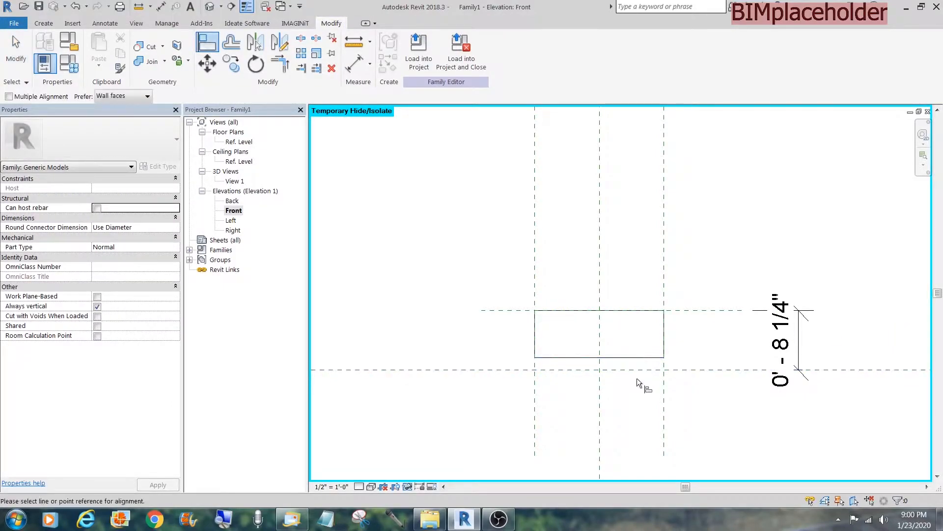
click(638, 357)
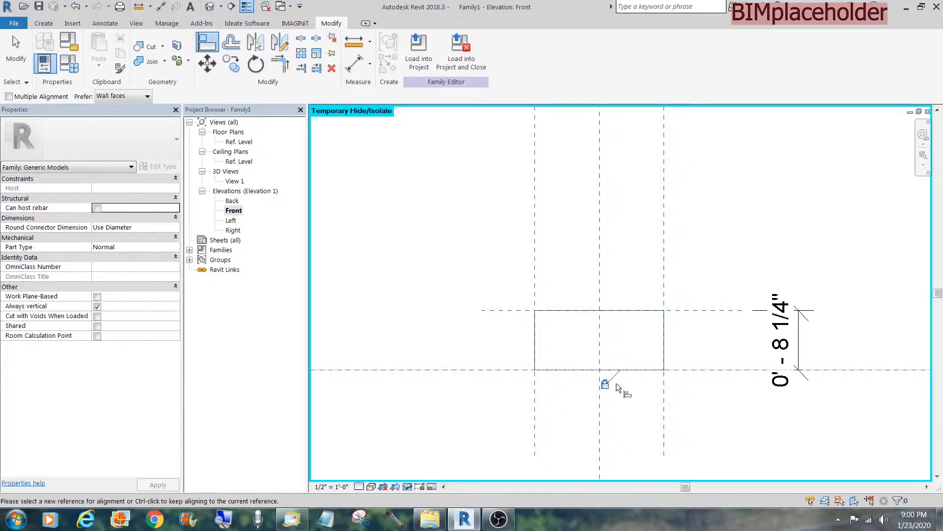
key(Escape)
key(Escape)
Step: Open the default 3D view, set its visual style to Shaded, and orient it toward the front
click(211, 7)
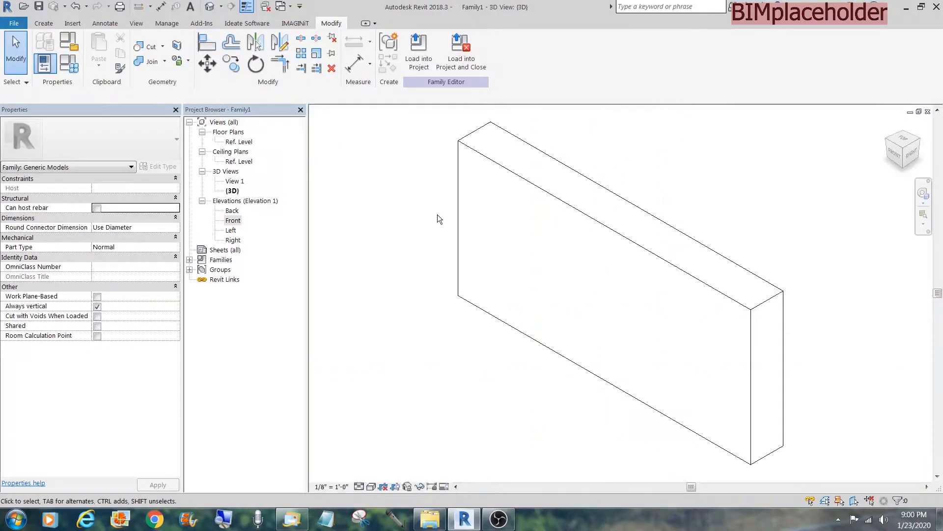
click(371, 487)
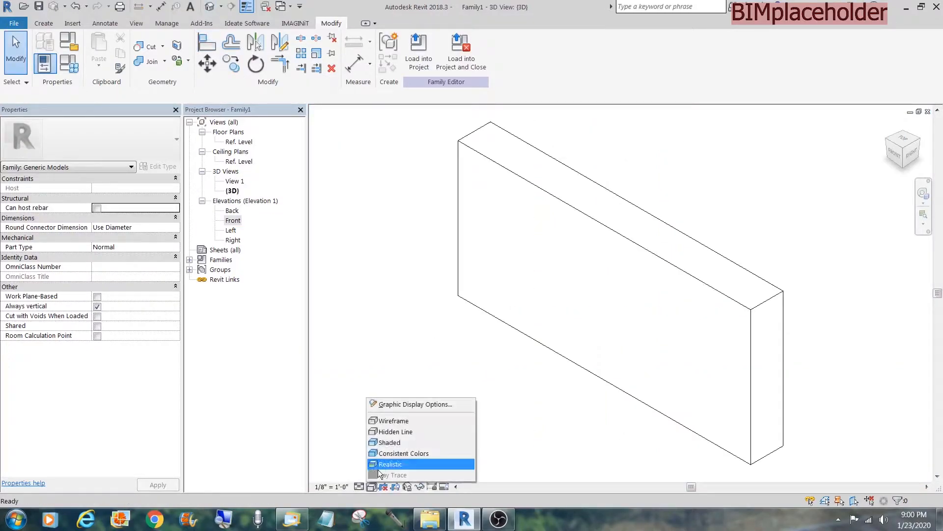
click(393, 442)
click(902, 132)
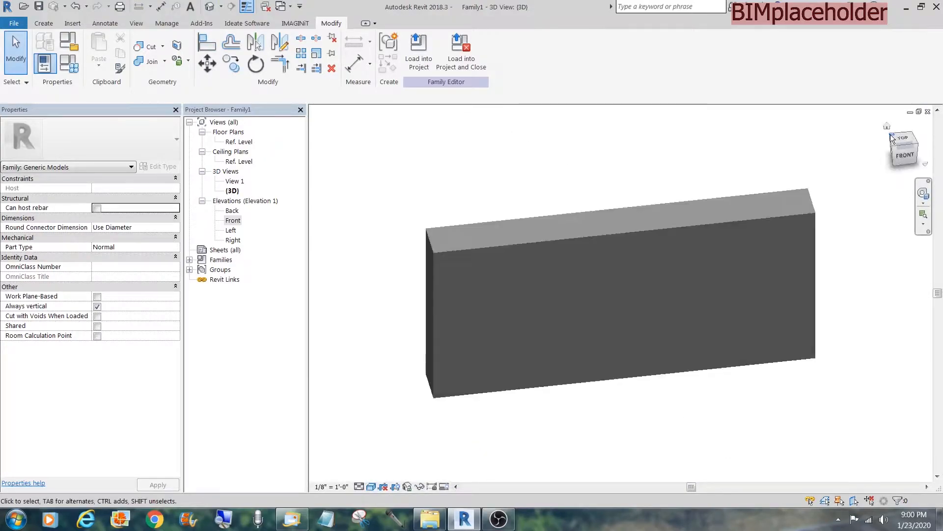
Step: In the Front elevation, place model text reading EXIT over the face of the extrusion
double_click(232, 219)
key(z)
key(r)
drag(435, 437, 806, 208)
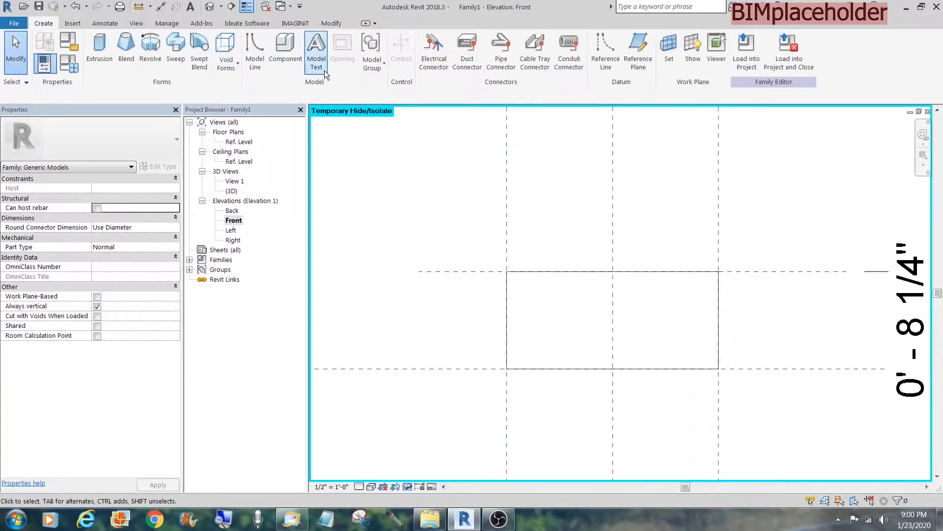
click(317, 55)
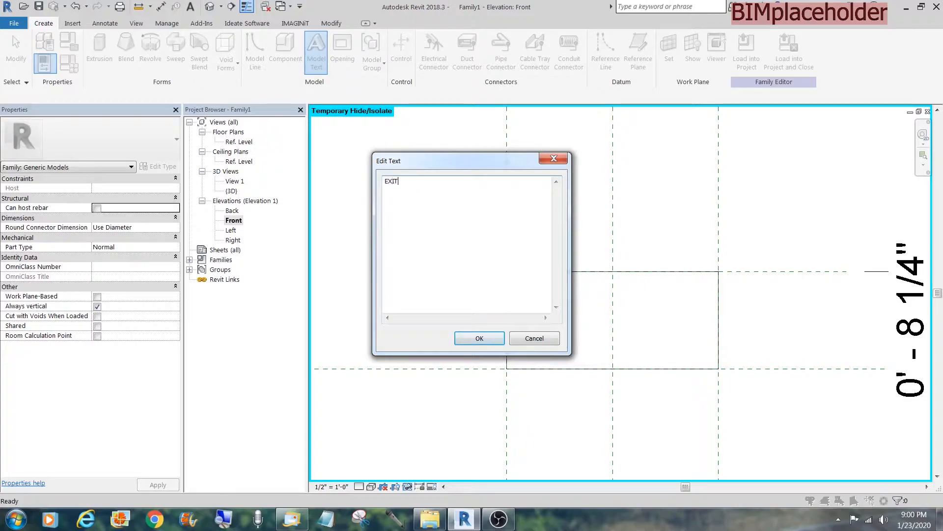
click(482, 337)
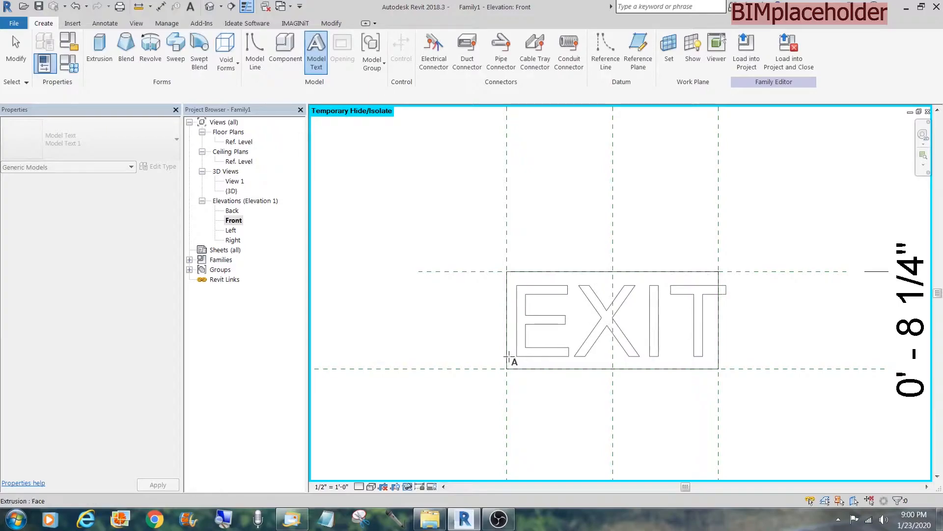
click(508, 354)
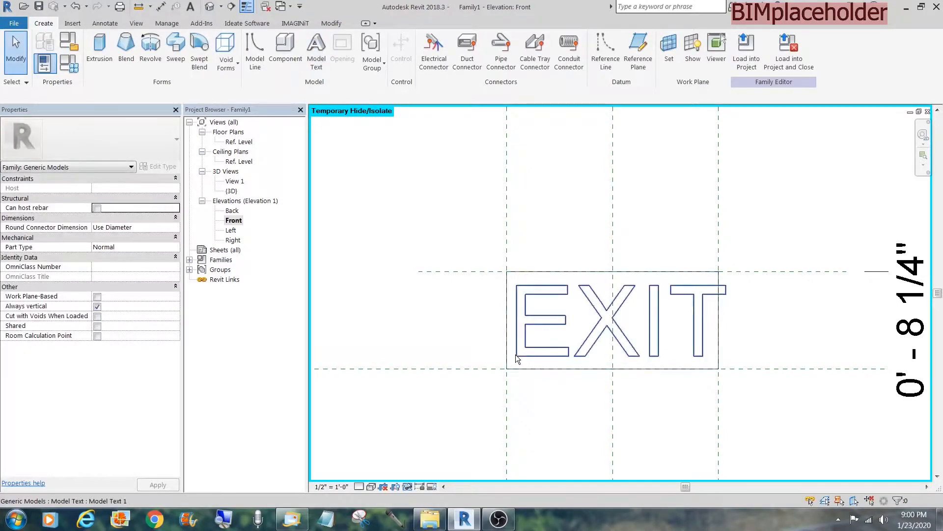
Step: Set the text size of the EXIT model text type to 5"
click(145, 238)
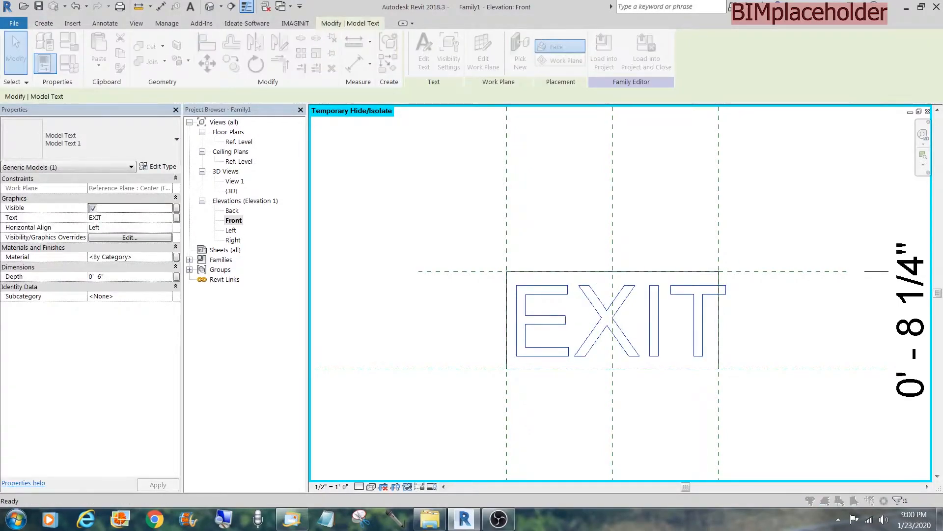
click(608, 157)
double_click(608, 157)
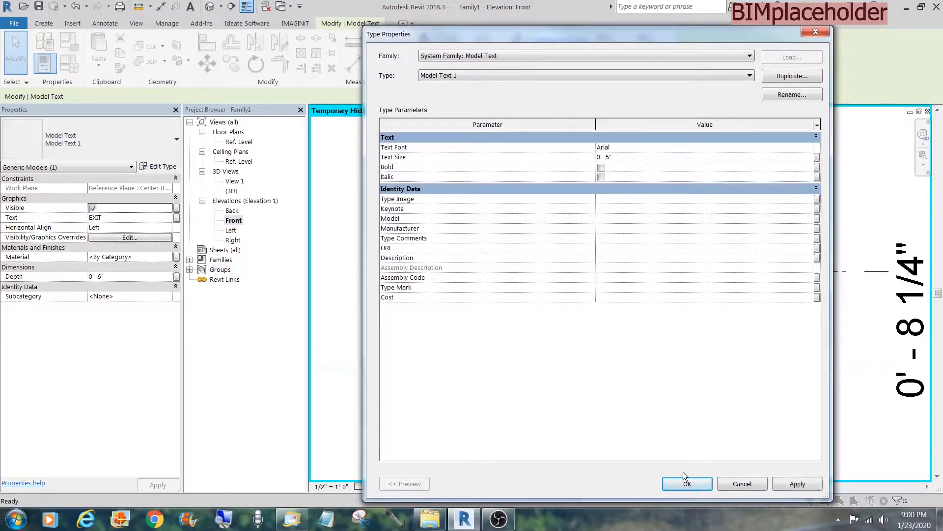
click(687, 484)
Step: Move the EXIT text so that it sits centered within the extrusion's rectangular face
click(674, 444)
click(632, 334)
click(646, 329)
click(634, 325)
drag(634, 325, 655, 320)
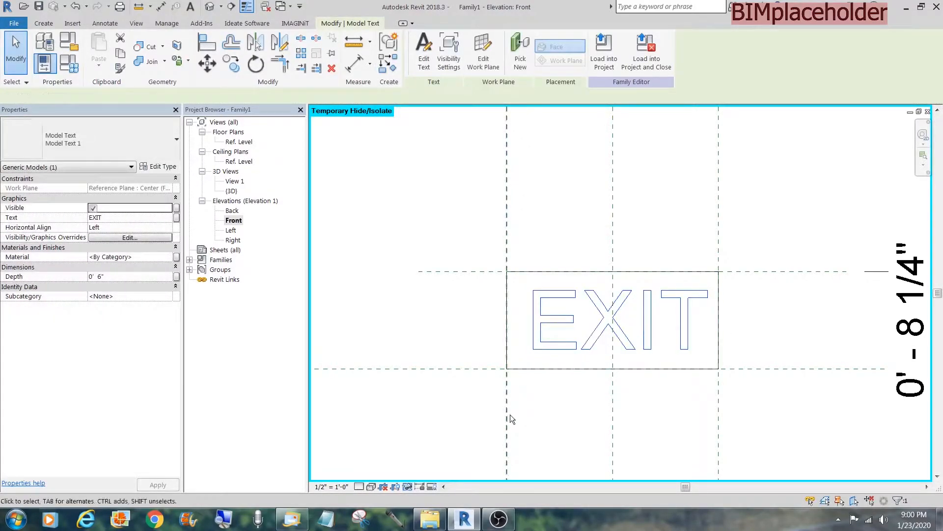
click(509, 414)
Step: In the Ref. Level floor plan, align the back of the EXIT text with the reference plane at the extrusion's front face
double_click(240, 142)
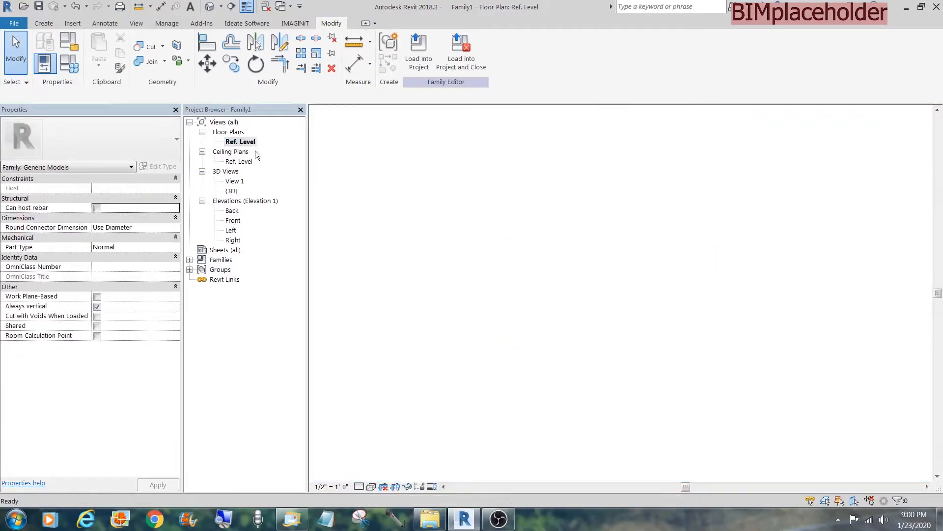
key(a)
key(l)
click(799, 294)
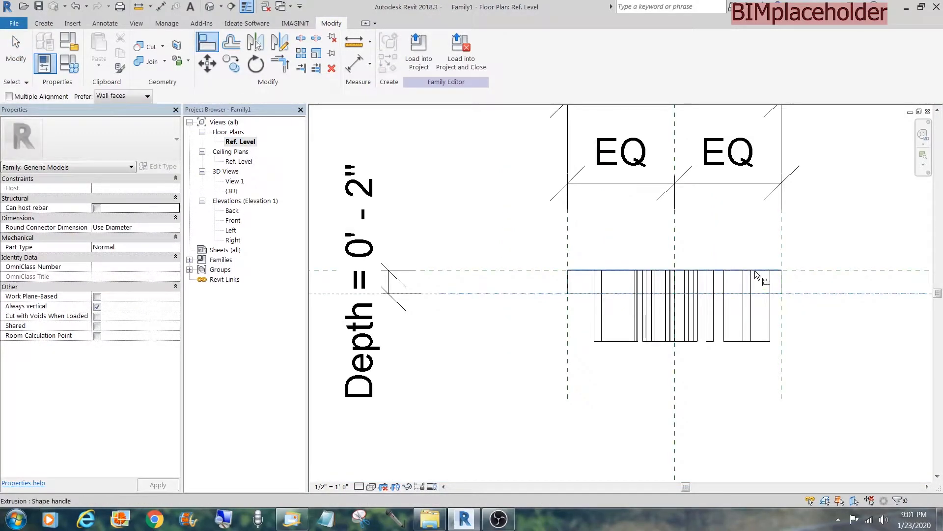
click(754, 270)
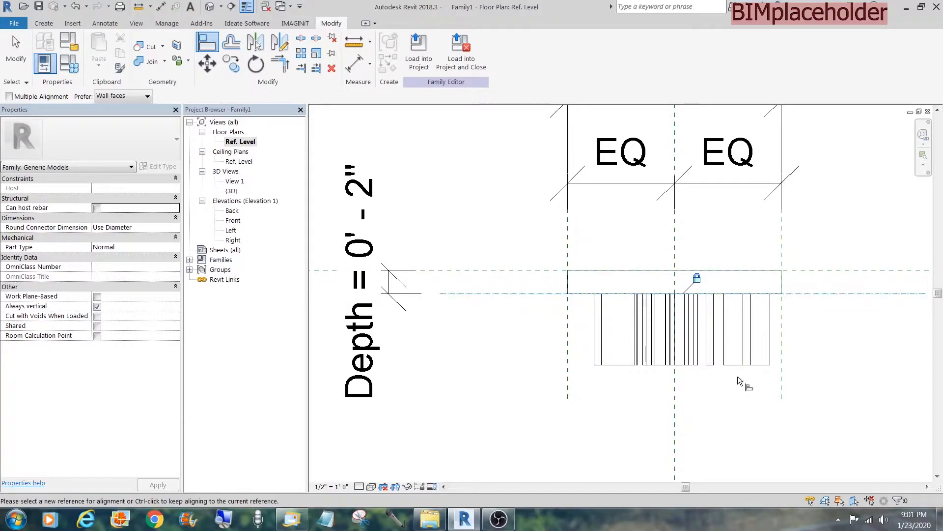
key(Escape)
Step: Set the depth of the EXIT model text to 1/8"
click(733, 364)
click(100, 277)
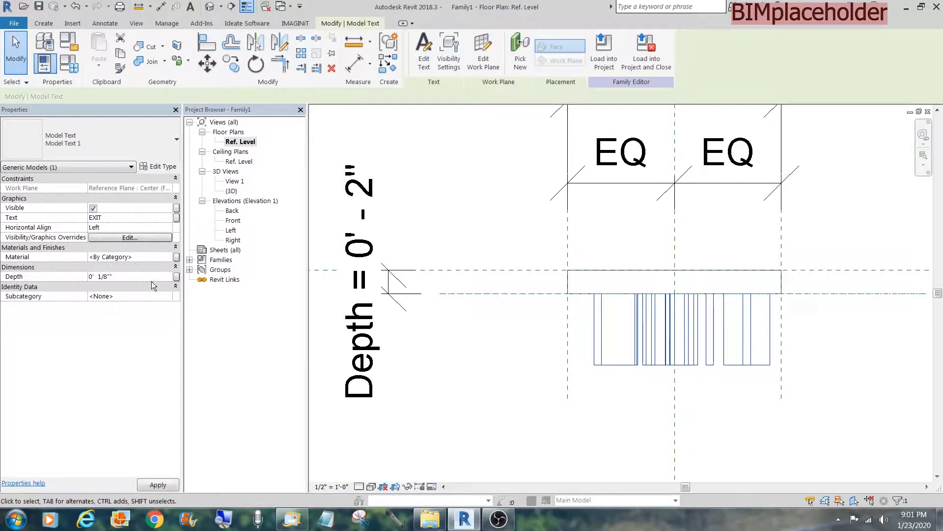
click(452, 337)
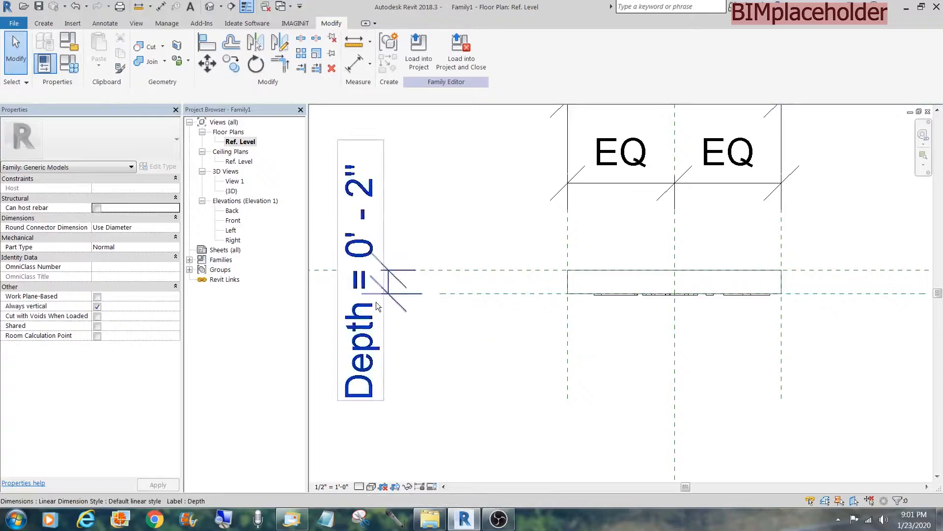
Step: Create a material named red with shading color RGB 255 0 0 and assign it to the EXIT text
click(618, 297)
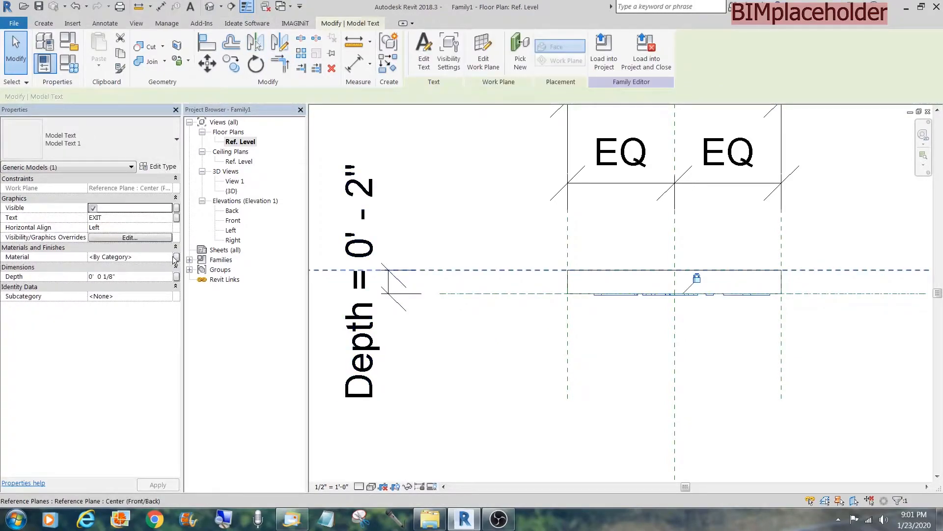
click(171, 260)
click(169, 257)
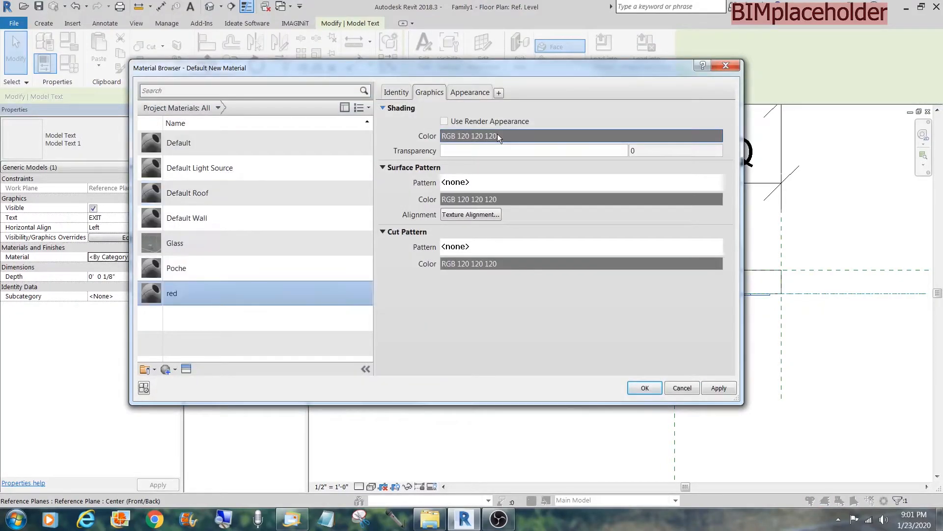
click(472, 135)
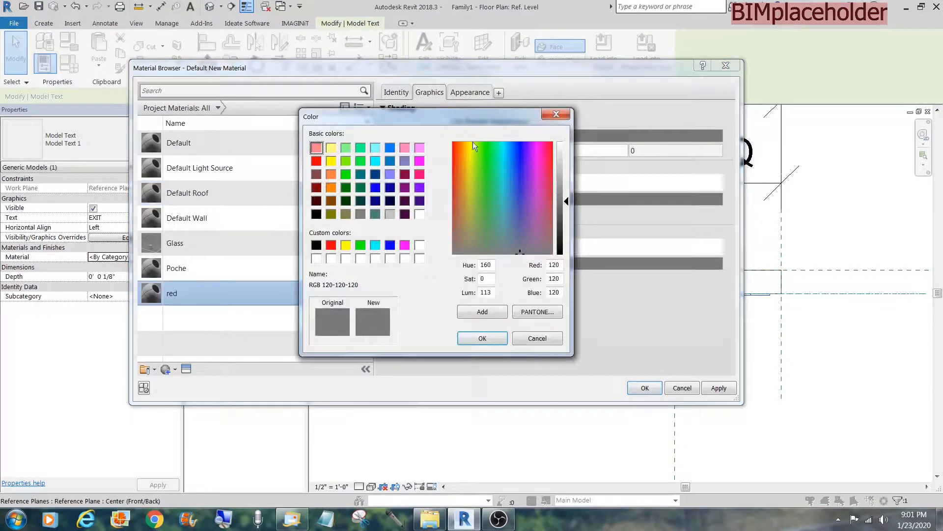
click(316, 162)
click(482, 338)
click(639, 387)
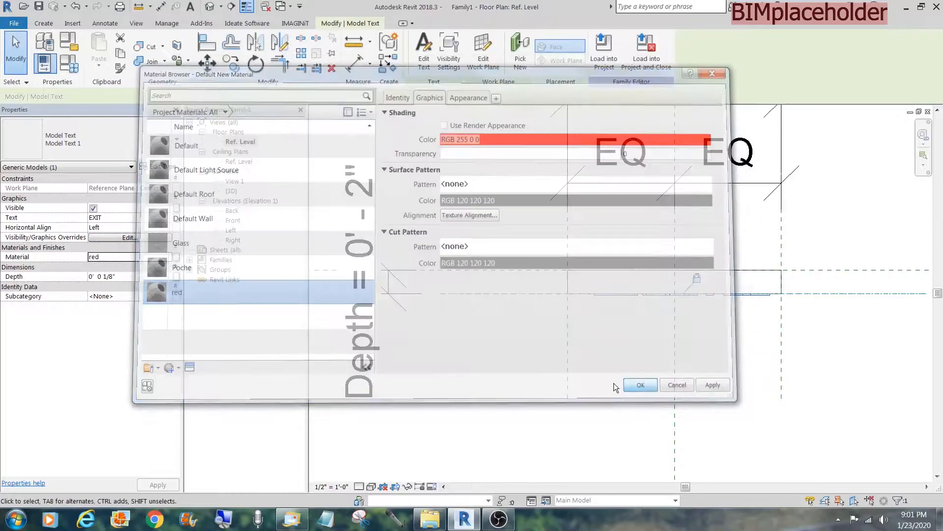
click(596, 367)
Step: Inspect the sign in the 3D view from its front side
click(210, 7)
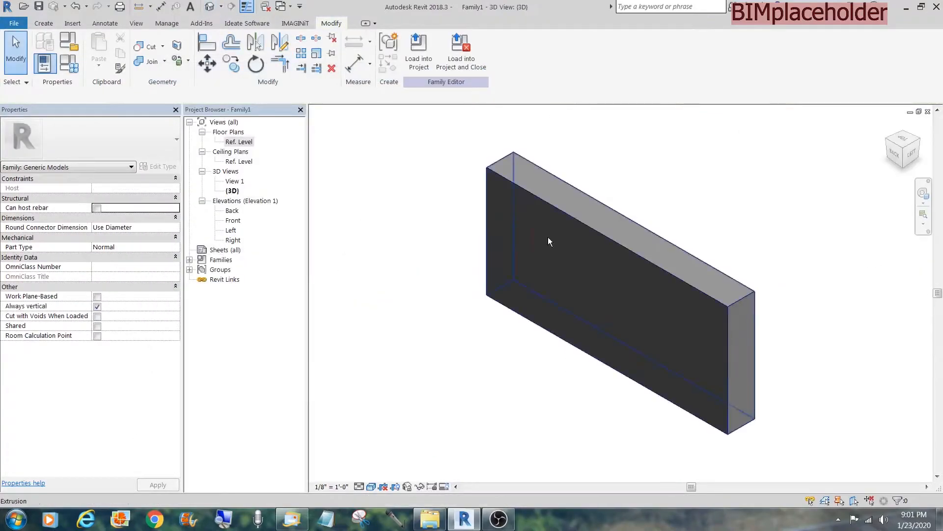
click(901, 132)
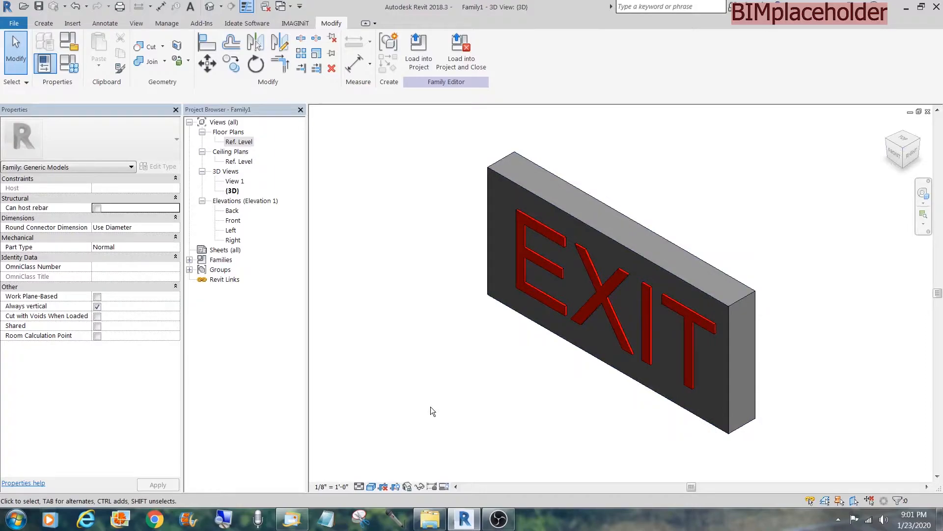
scroll(428, 377, down, 2)
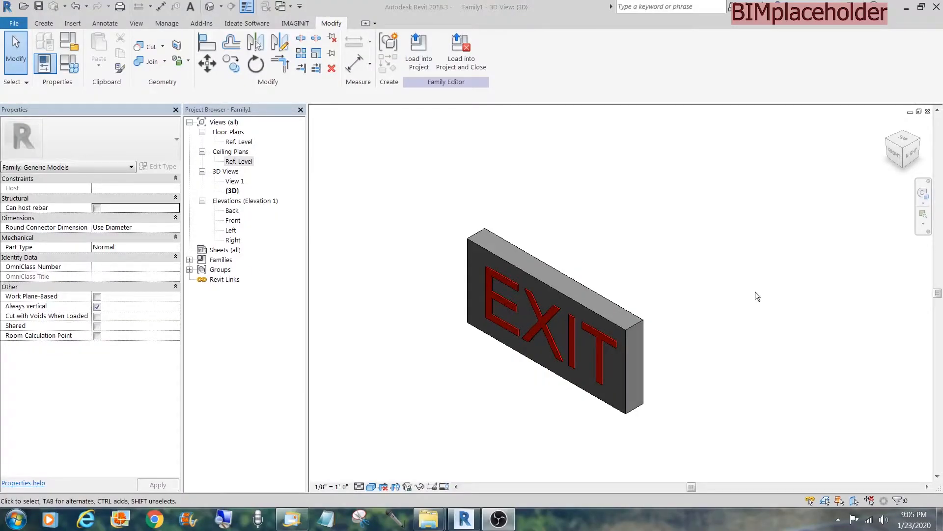
Step: Create a new family from the Generic Annotation.rft template and delete the template's note
click(14, 23)
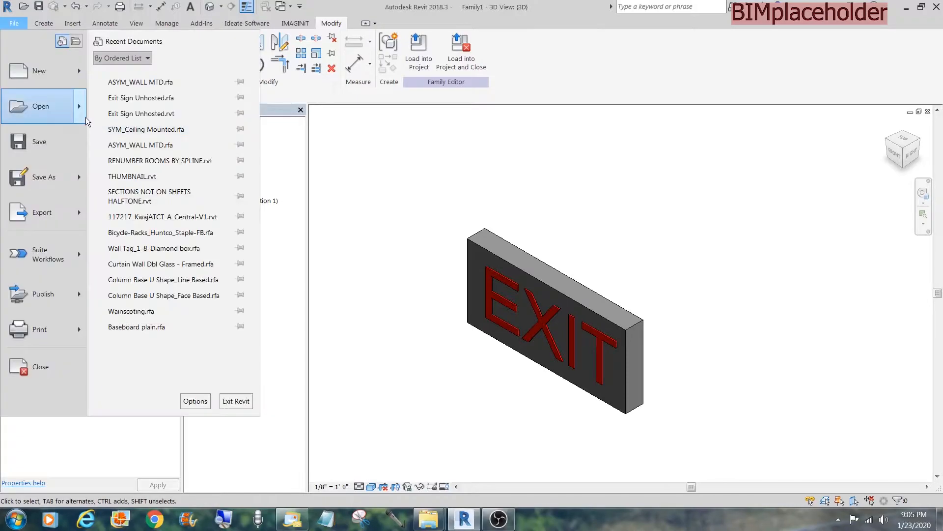
mouse_move(39, 71)
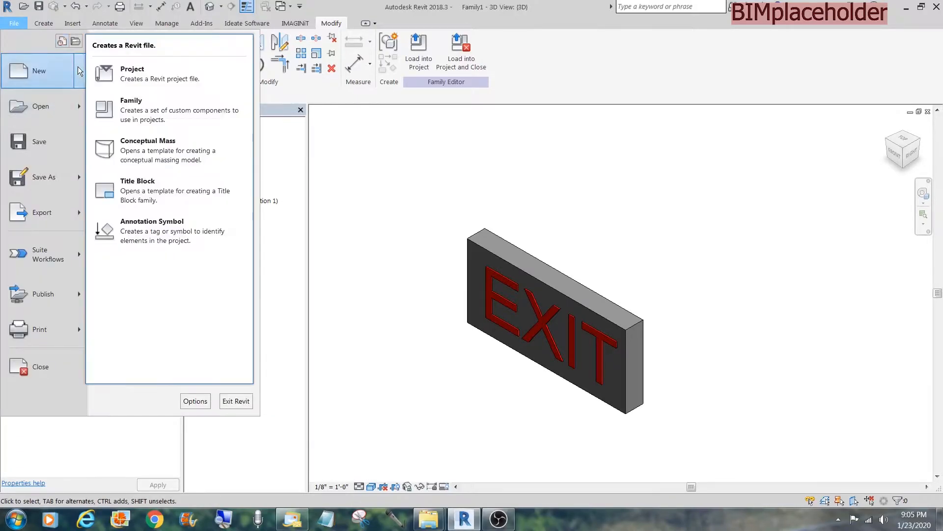
click(156, 106)
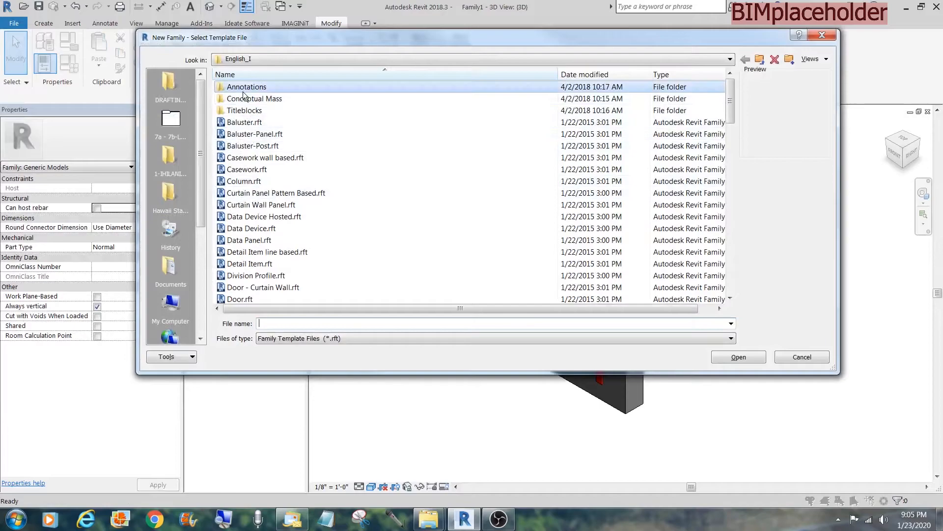
double_click(244, 87)
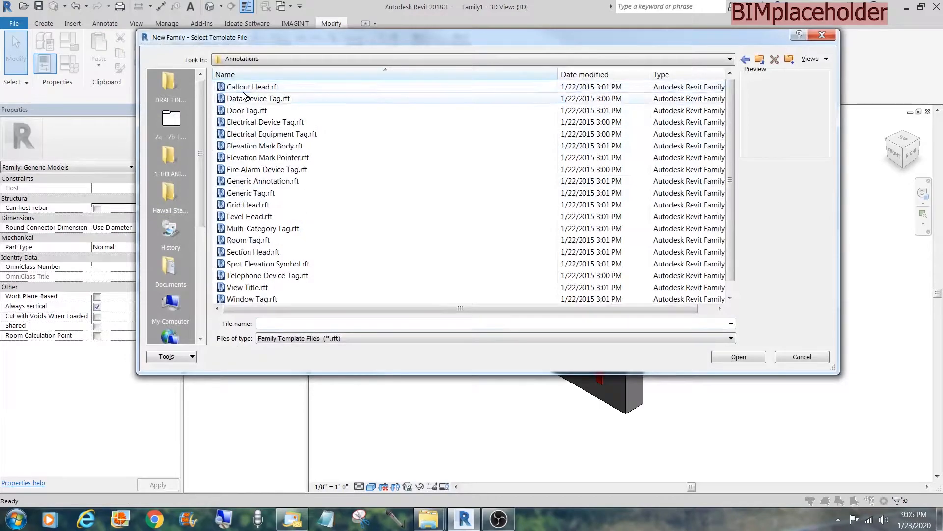
double_click(262, 181)
click(648, 274)
key(Delete)
Step: Draw a 1/16" horizontal line extending left from the intersection of the two reference planes
key(z)
key(r)
drag(596, 321, 679, 254)
click(43, 23)
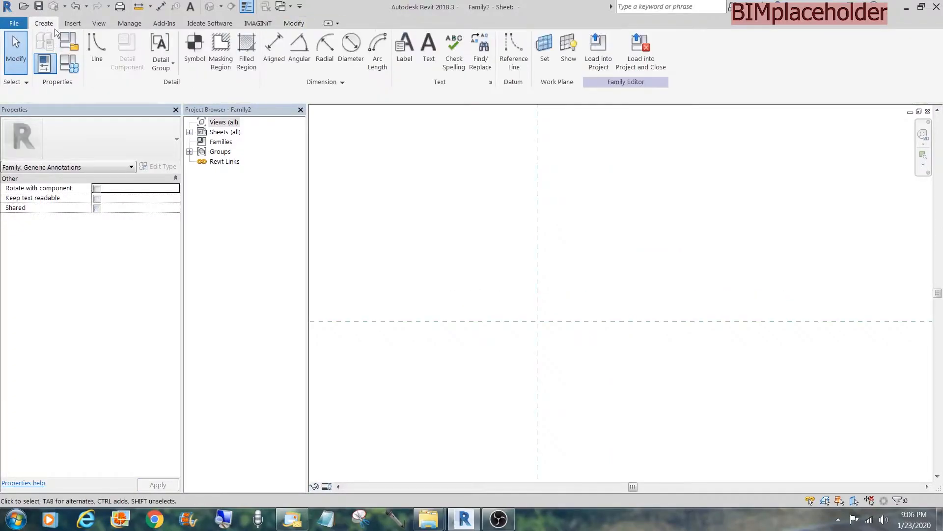
click(96, 47)
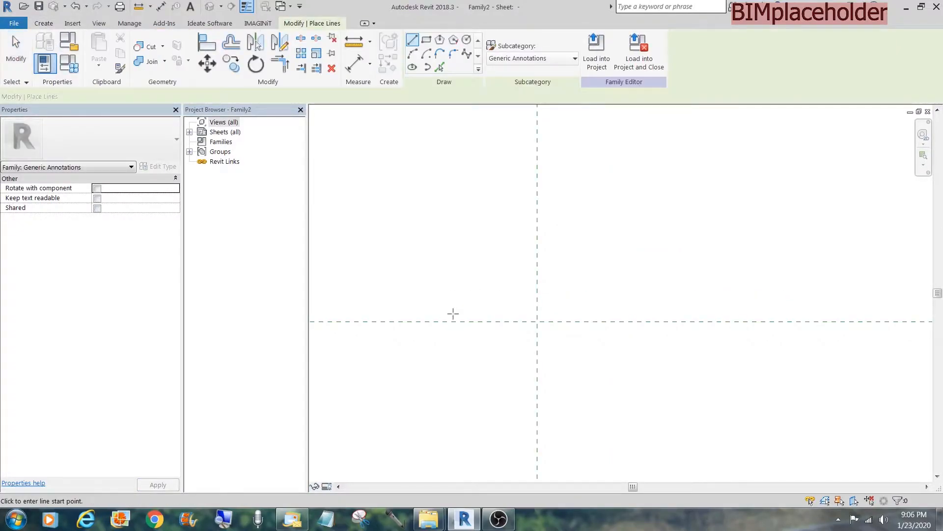
click(537, 321)
text(1/16")
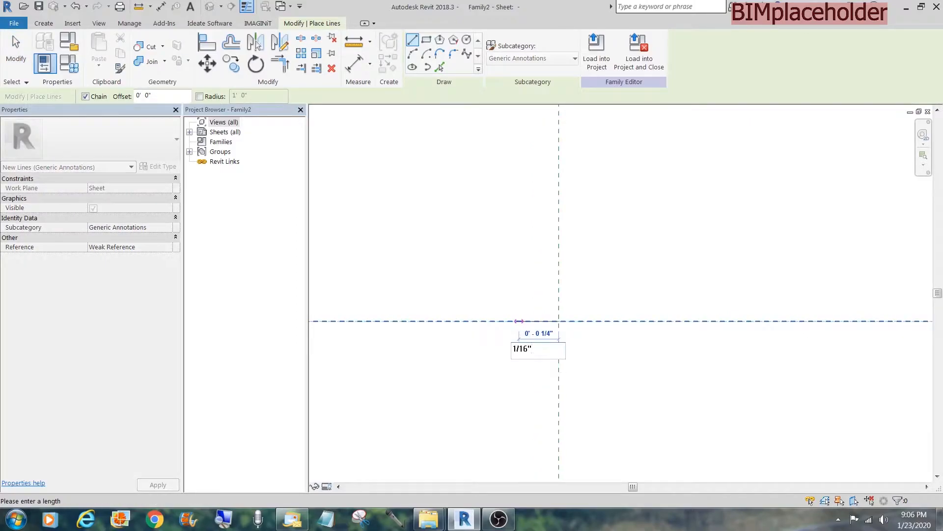
key(Return)
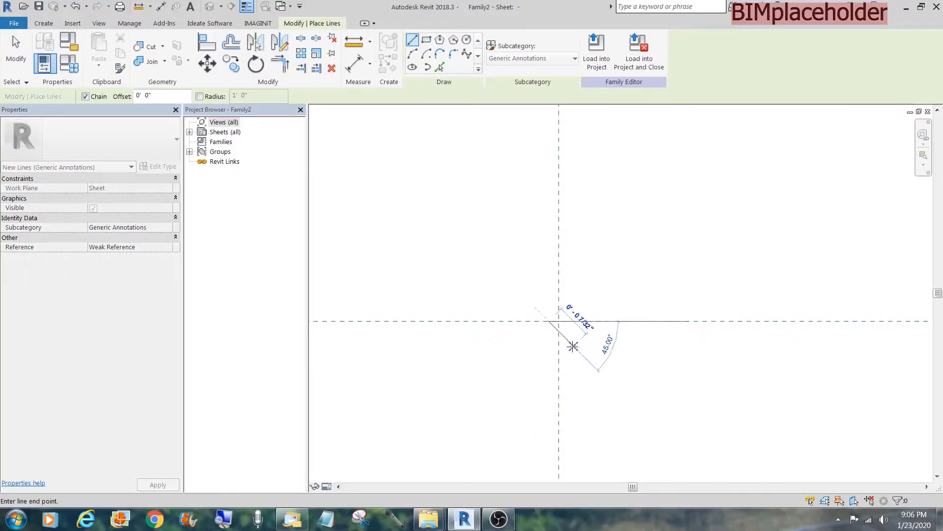
key(Escape)
key(Escape)
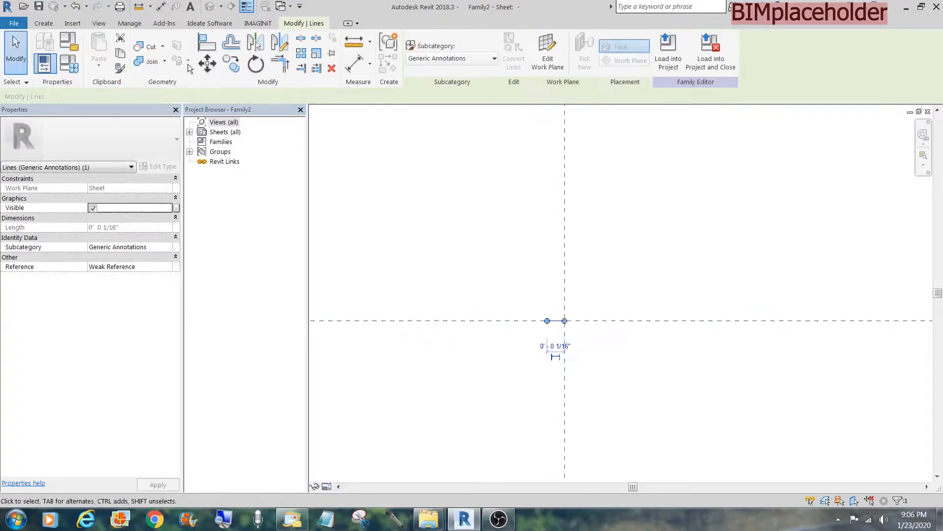
Step: Mirror the line about a drawn diagonal axis through the intersection to produce a vertical line running downward
click(274, 44)
click(565, 320)
click(575, 314)
key(Escape)
Step: Mirror the horizontal line about the vertical reference plane so that it extends to both sides
click(554, 321)
key(m)
key(m)
click(565, 309)
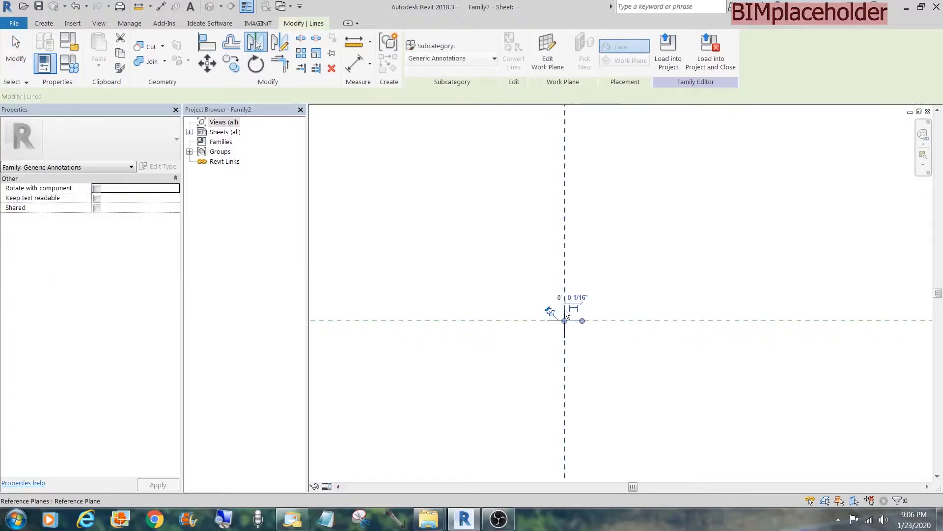
key(Escape)
key(z)
key(r)
drag(485, 410, 670, 256)
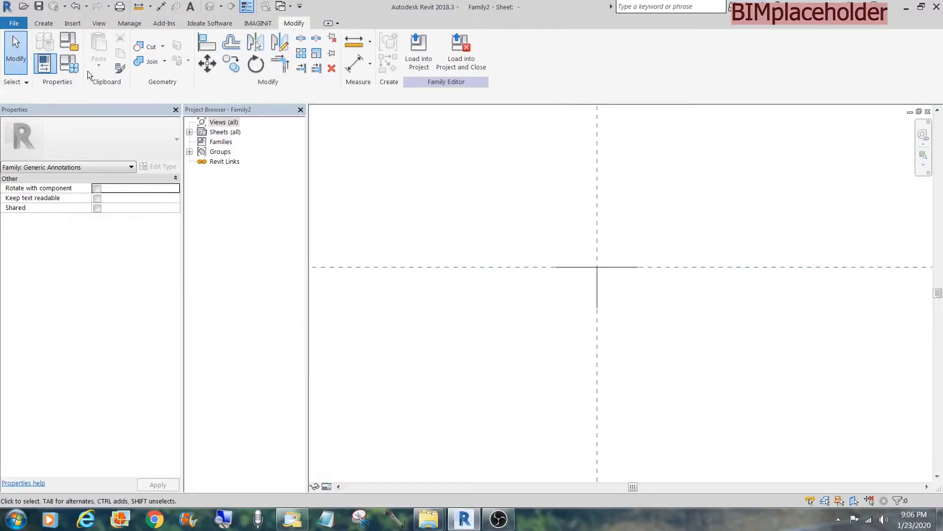
Step: Draw a circle with a 1/16" radius in the open area below and to the right of the reference plane intersection
click(48, 26)
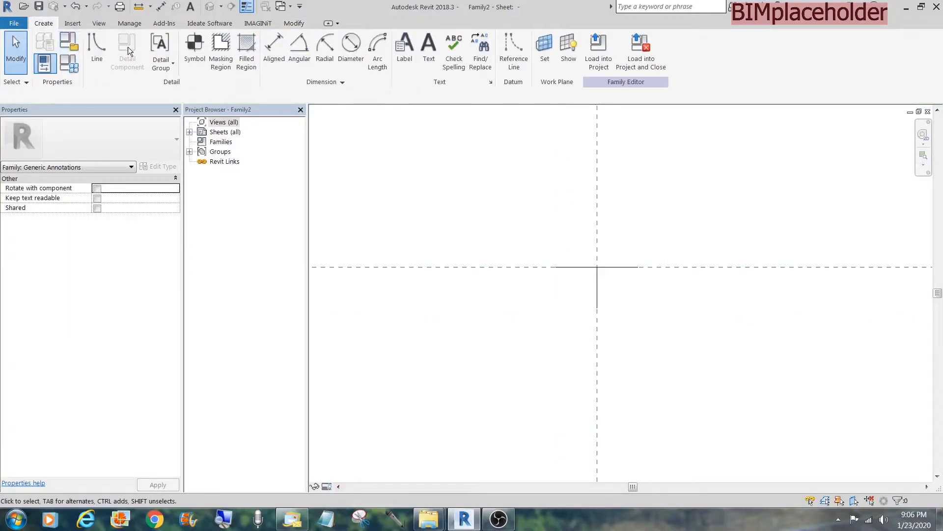
click(97, 48)
click(466, 40)
click(661, 390)
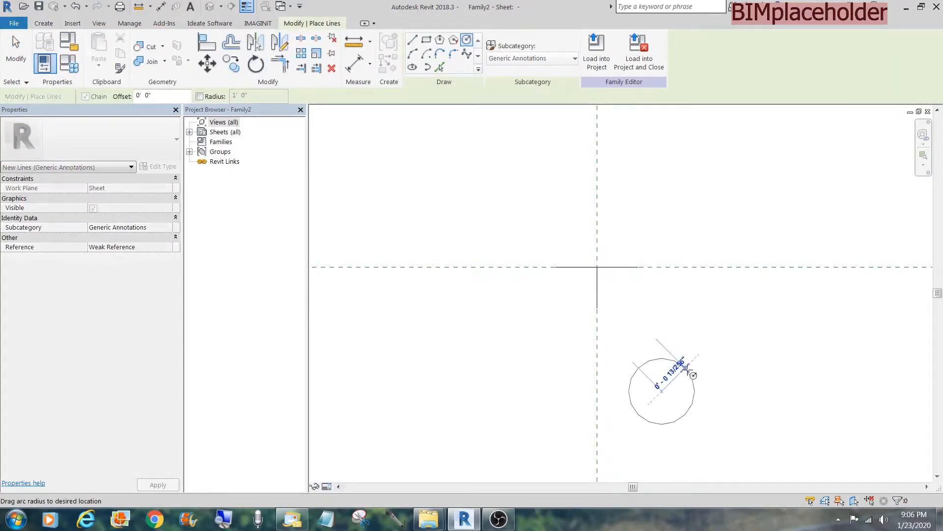
text(1/16)
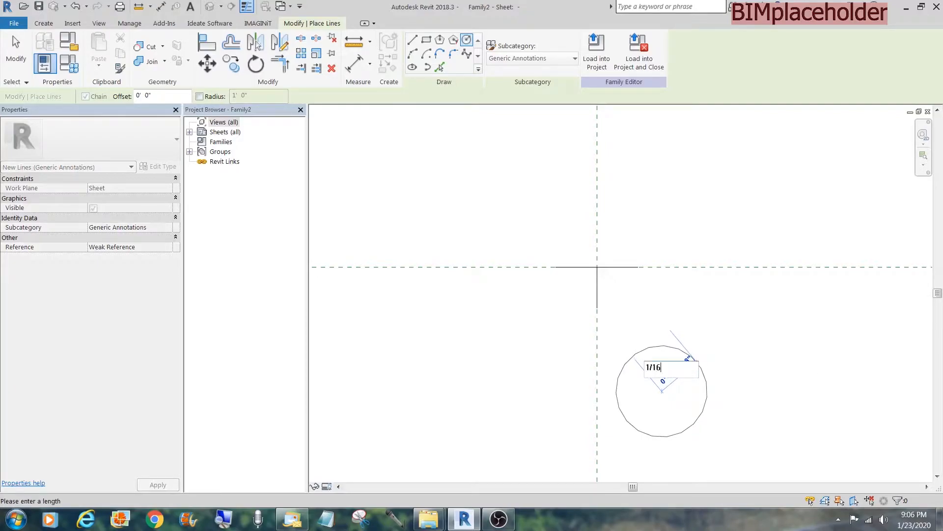
key(Return)
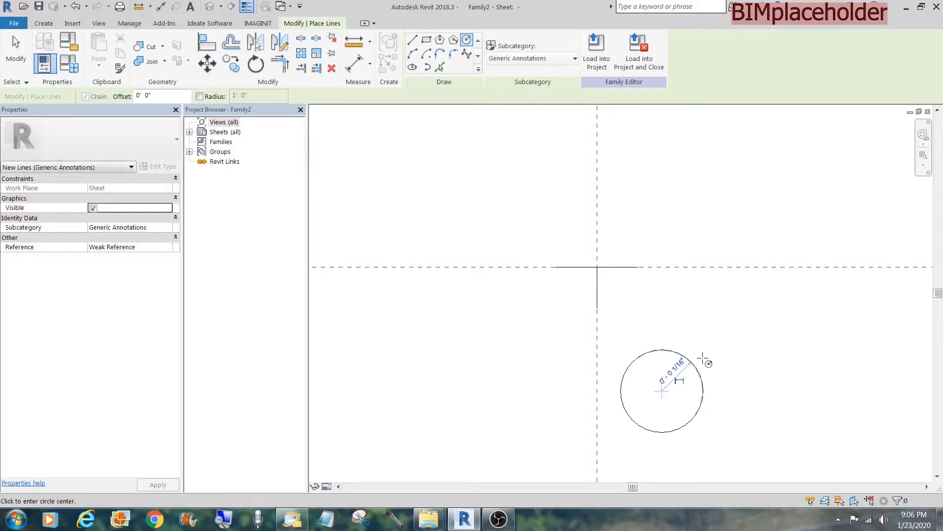
key(Escape)
key(Escape)
Step: Move the circle by its top quadrant point to the lower end of the short vertical line
click(694, 366)
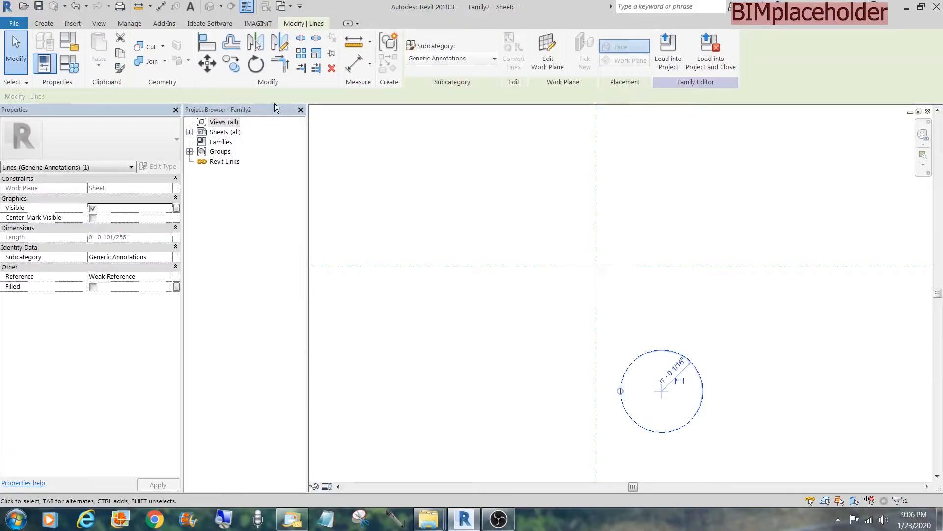
click(205, 62)
click(662, 350)
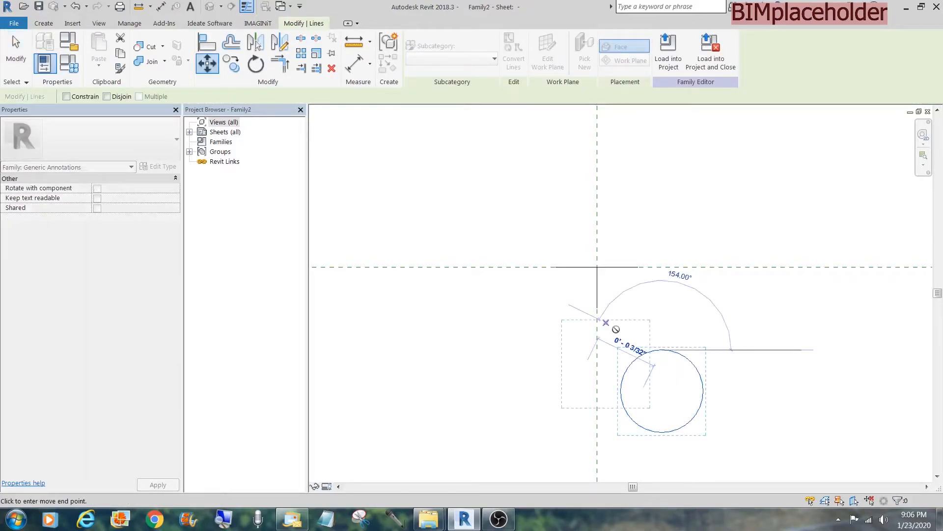
click(597, 308)
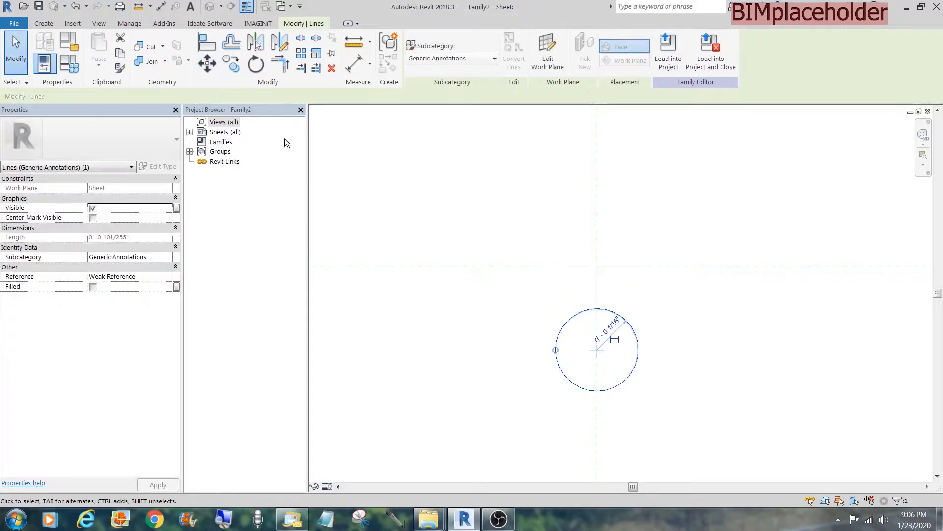
Step: Draw a line from the circle's centre to its circumference at 135°, toward the upper left
click(52, 25)
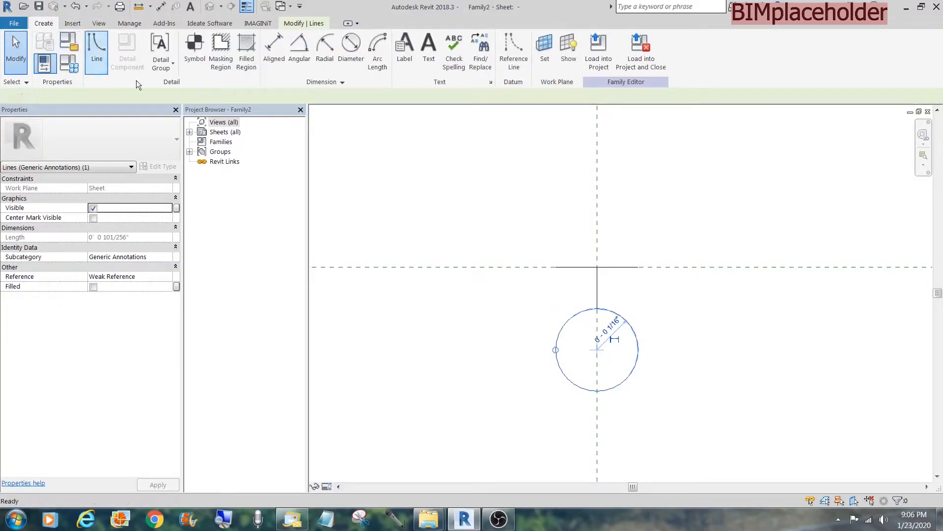
click(99, 44)
click(597, 349)
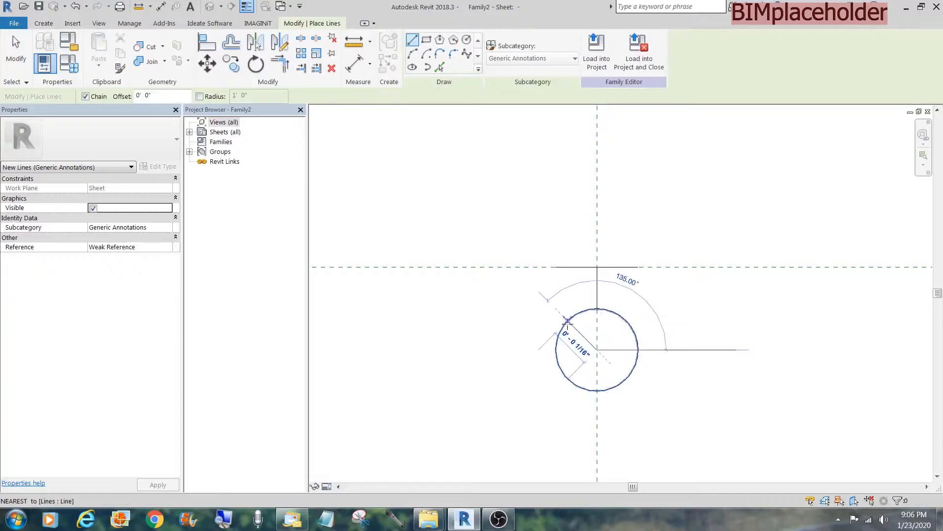
click(568, 321)
key(Escape)
key(Escape)
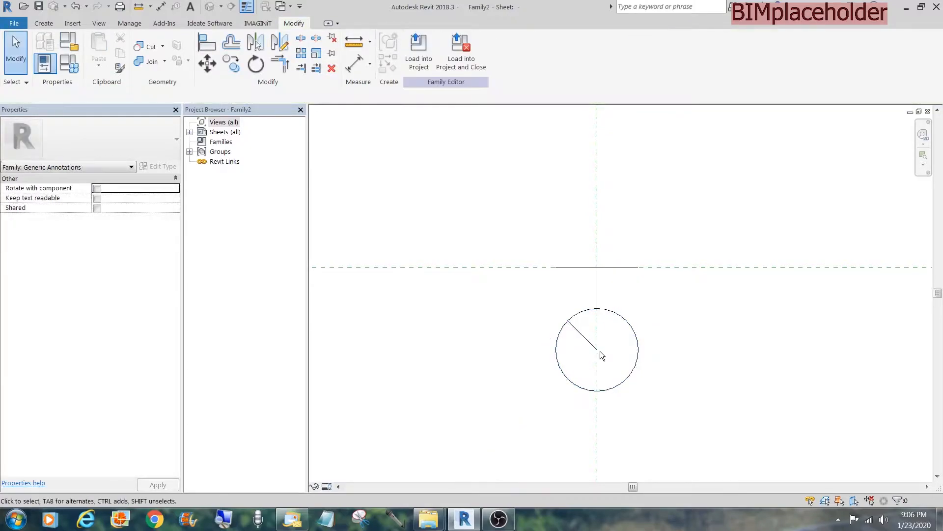
Step: Mirror the diagonal radius line about the vertical reference plane to form a V in the circle's upper half
click(597, 350)
key(m)
key(m)
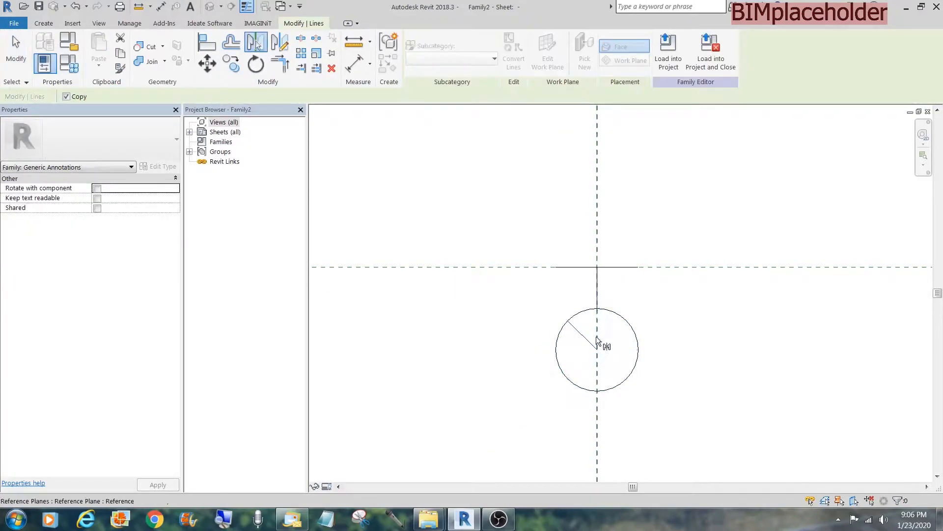
click(594, 338)
key(Escape)
Step: Mirror both diagonal lines about a drawn horizontal axis through the circle's centre to complete the X
click(589, 340)
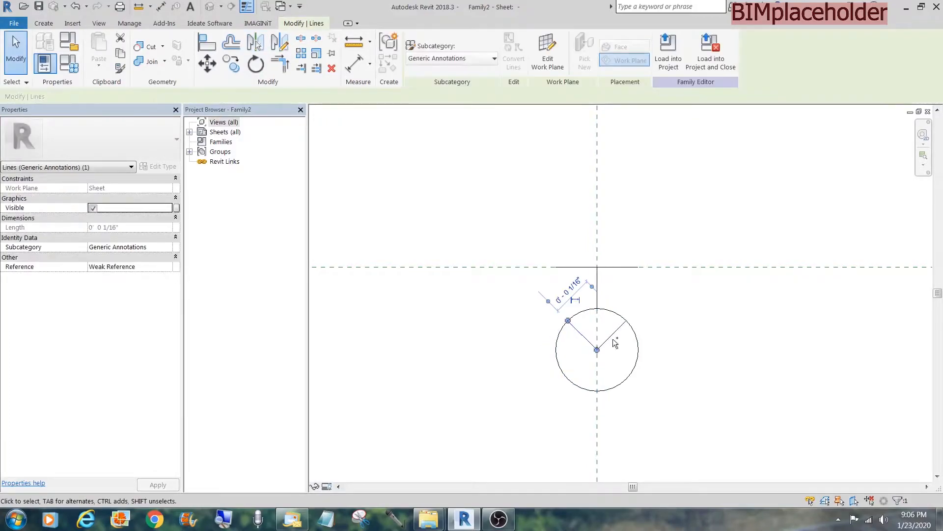
ctrl+click(609, 344)
key(d)
key(m)
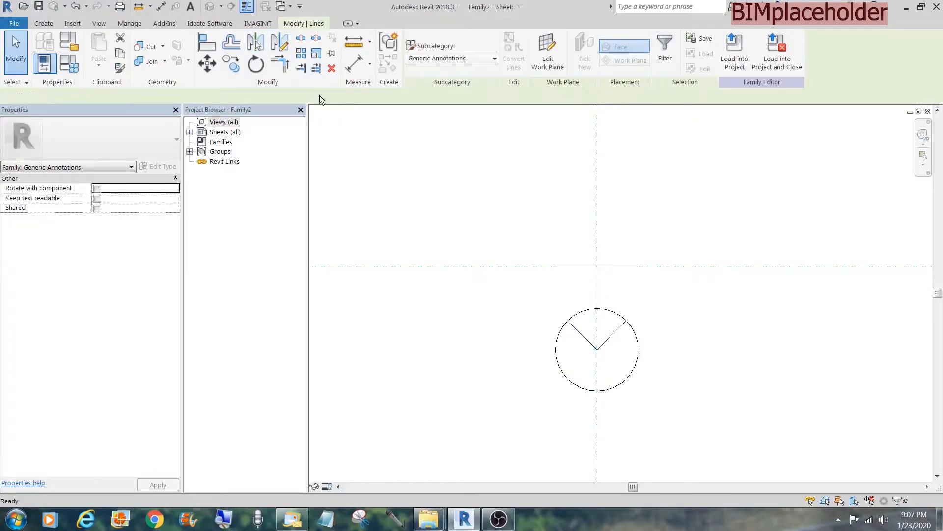
click(596, 349)
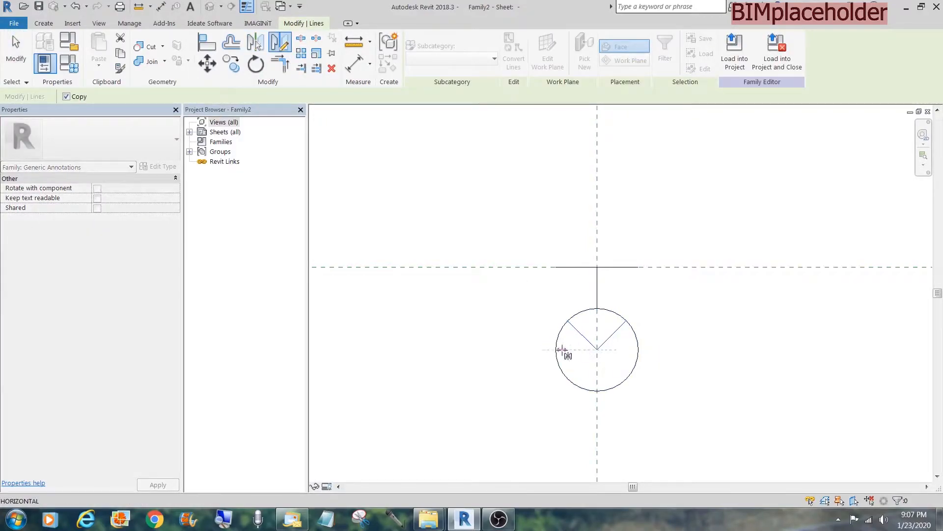
click(534, 349)
key(Escape)
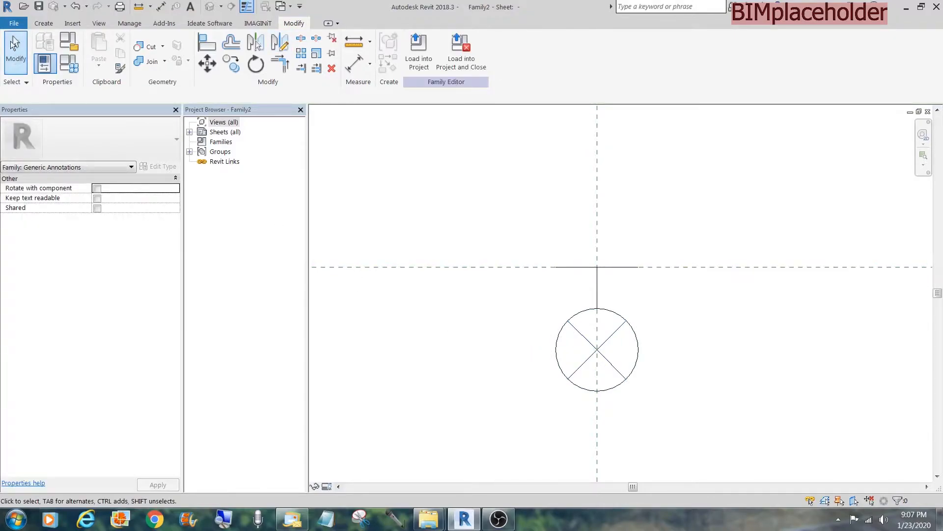
Step: Start a Solid Black filled region and pick the two lower diagonal lines and the circle as its boundary
key(f)
key(r)
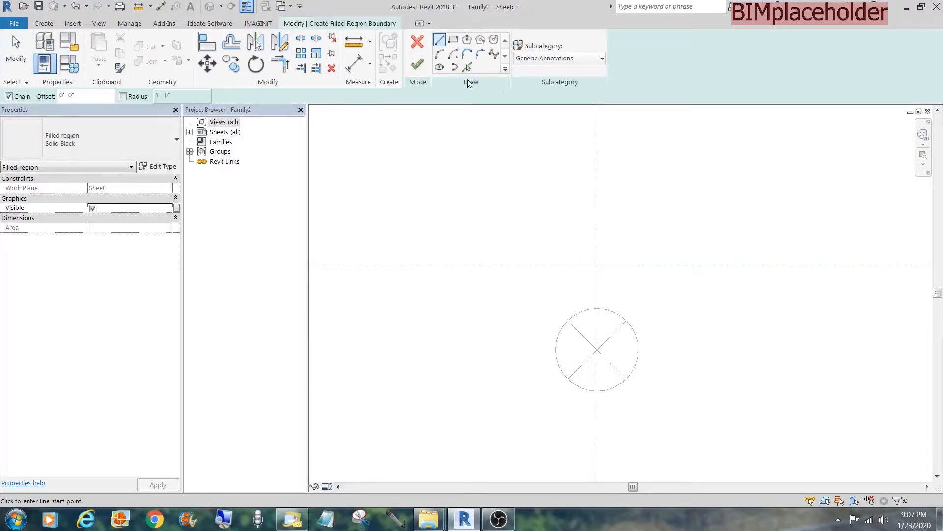
click(466, 68)
click(587, 359)
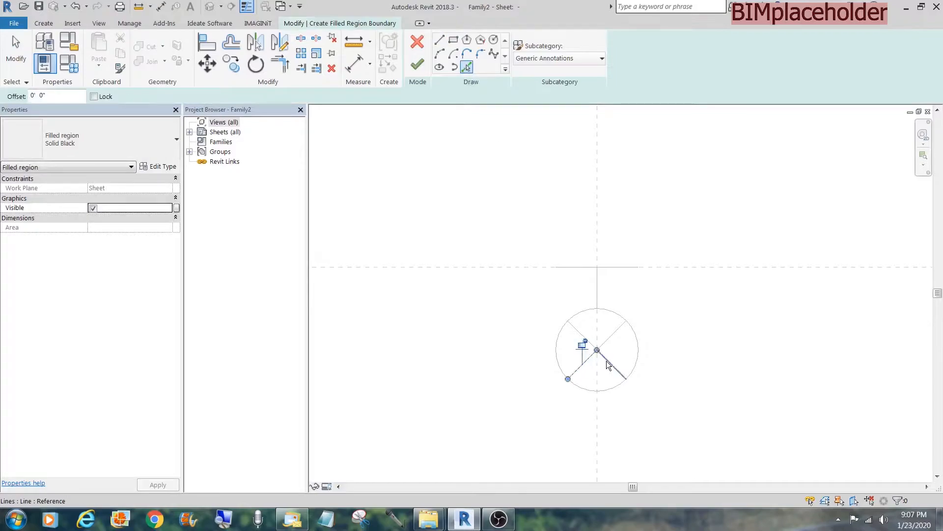
click(607, 377)
click(607, 388)
key(Escape)
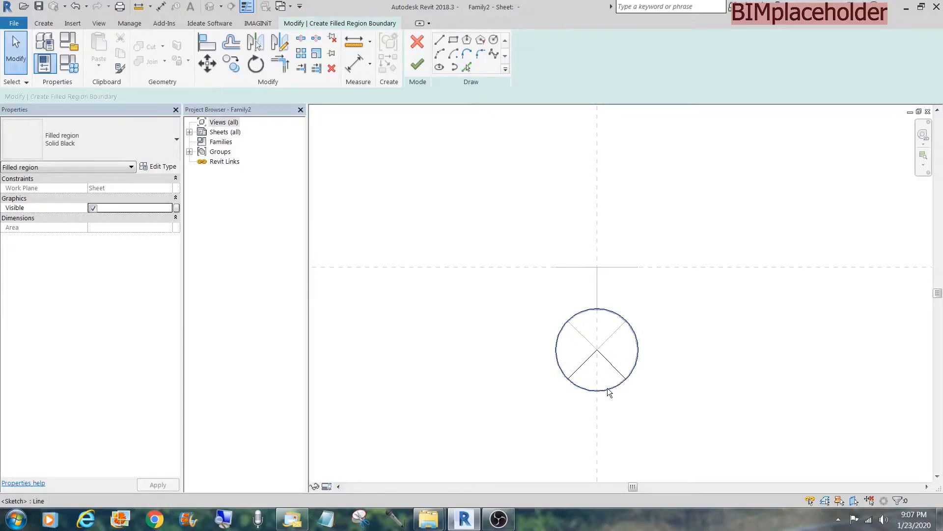
Step: Split the circular boundary just above both lower diagonals and remove its upper arc
key(s)
key(l)
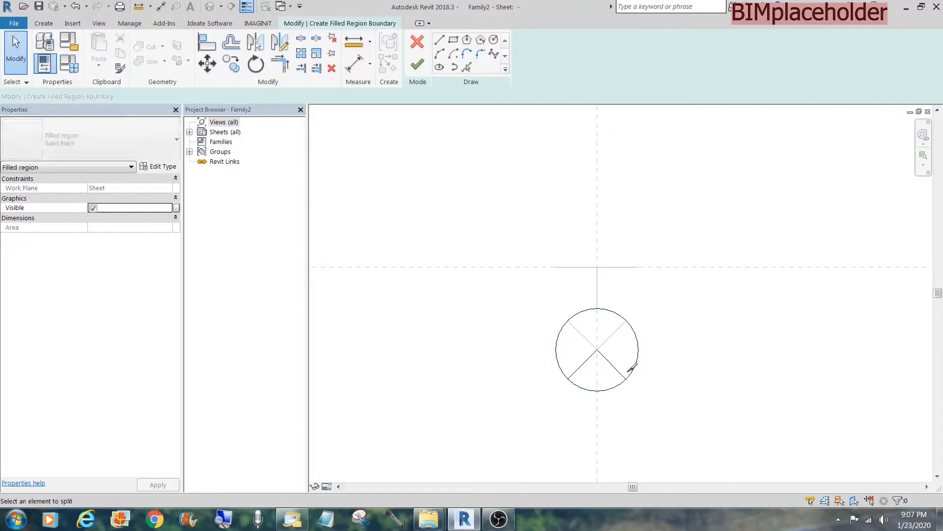
click(633, 370)
click(560, 368)
key(Escape)
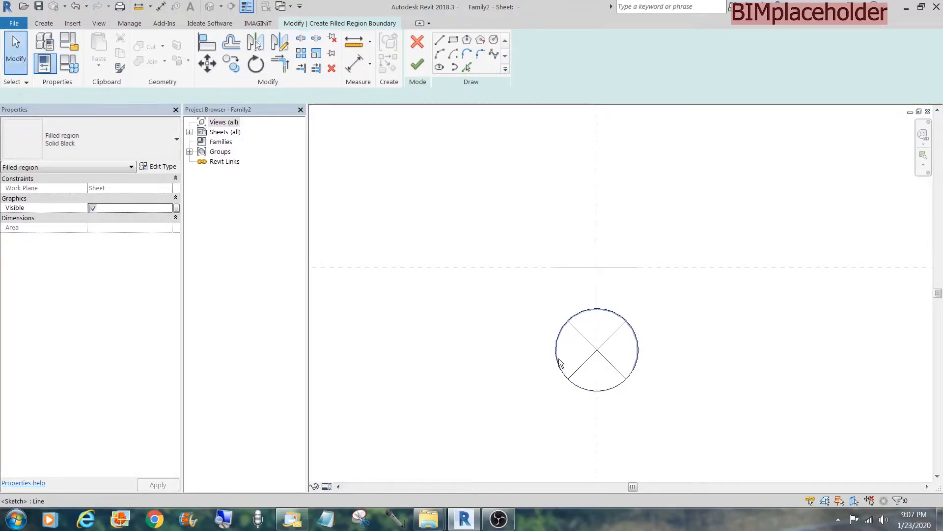
click(559, 359)
key(Escape)
Step: Trim the remaining bottom arc to the two diagonals and finish the filled region in the circle's lower quadrant
key(t)
key(r)
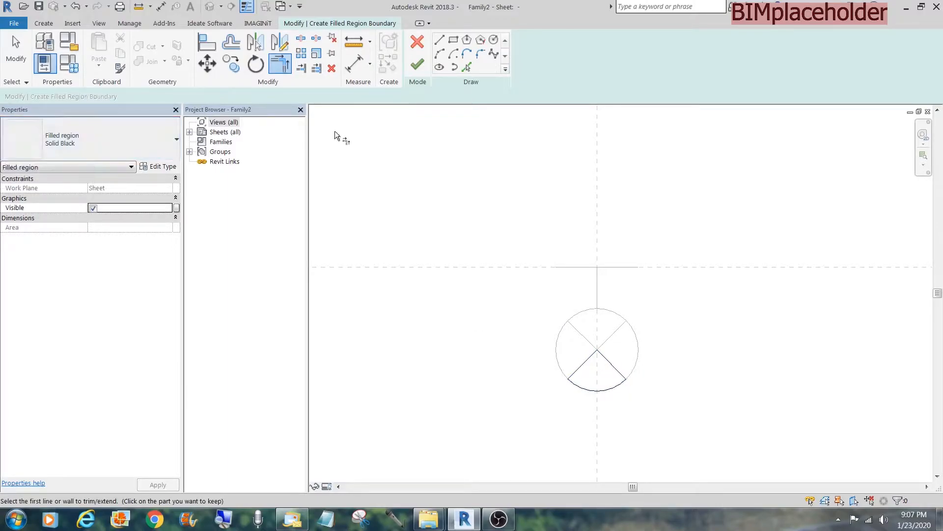
click(413, 65)
click(466, 329)
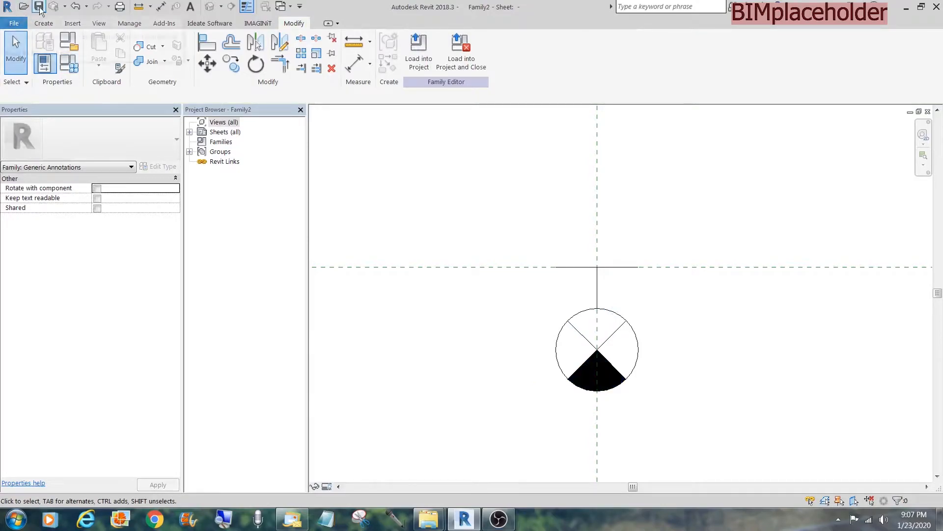
Step: Save the annotation family as SYM_WALL MTD.rfa in the PARTS folder and load it into the exit sign family
click(61, 36)
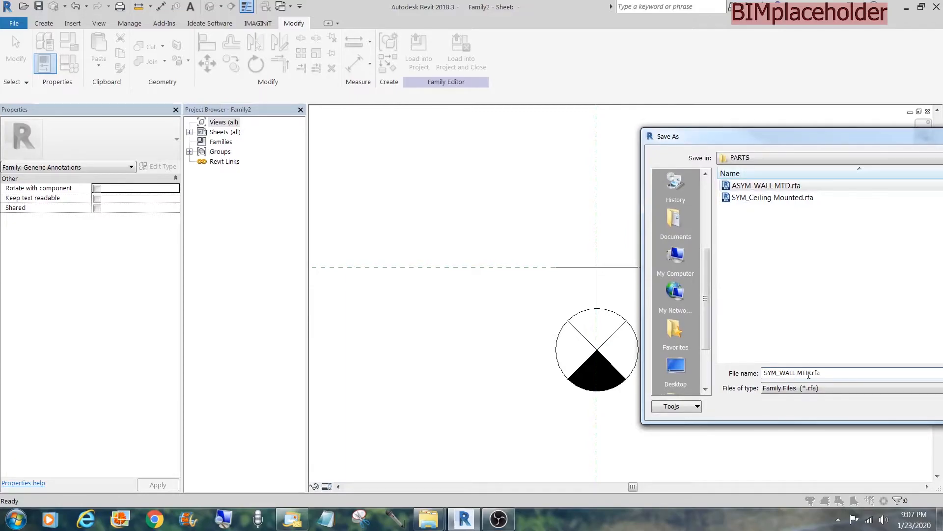
key(Return)
click(423, 50)
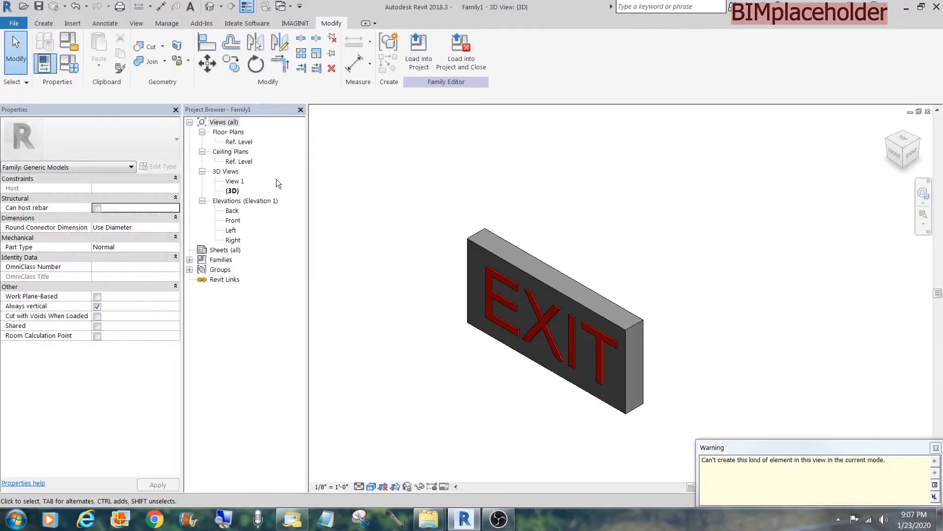
Step: In the Ref. Level ceiling plan, place the SYM_WALL MTD symbol at the intersection of the two centre reference planes
double_click(239, 161)
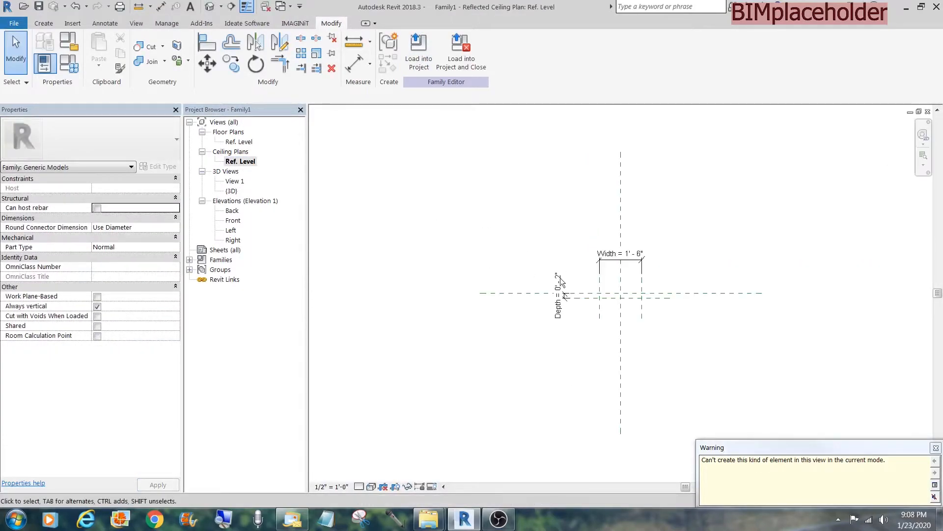
scroll(562, 339, up, 5)
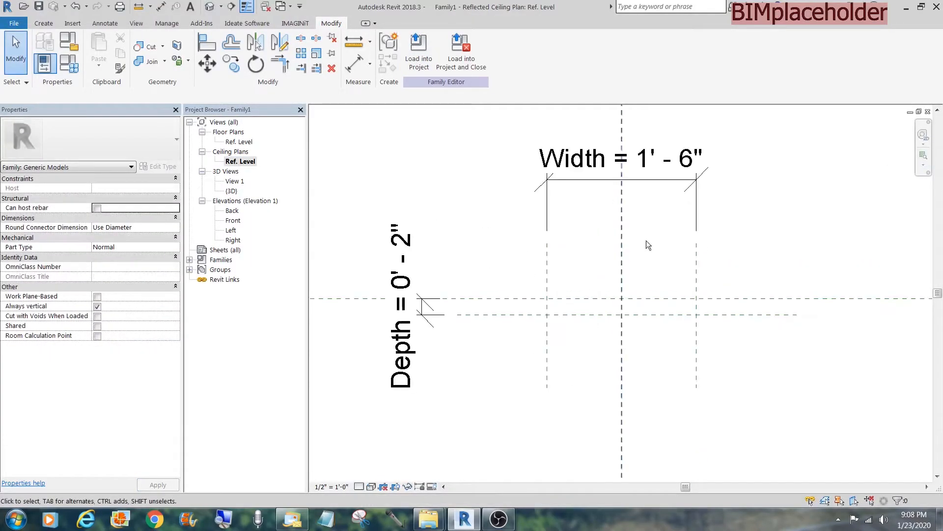
click(53, 27)
click(102, 26)
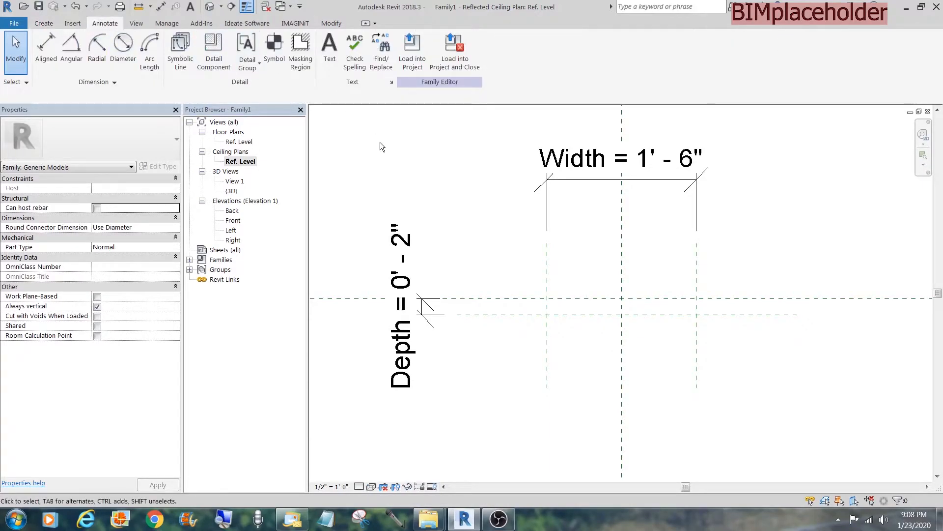
click(275, 52)
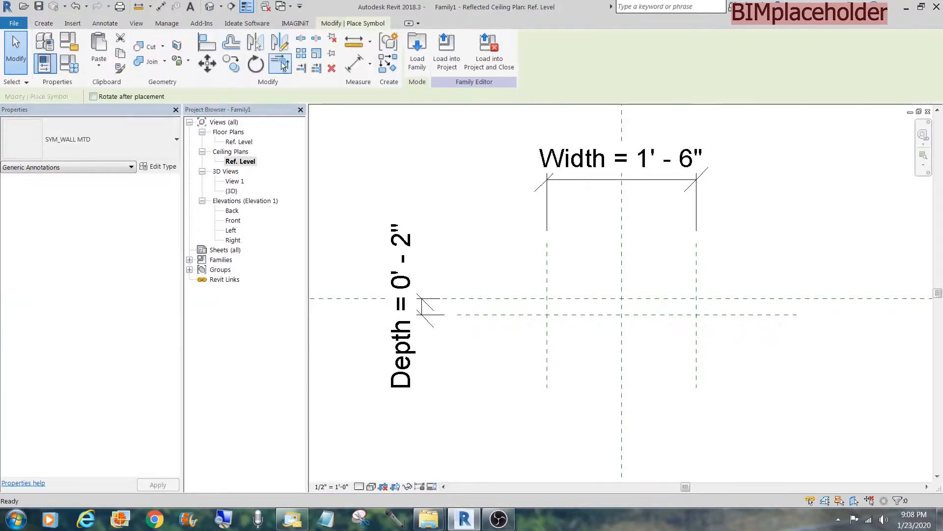
click(621, 300)
key(Escape)
Step: Examine the placed symbol's position and size against the reference planes and the Width dimension
key(z)
key(r)
drag(570, 370, 689, 269)
click(638, 311)
key(Escape)
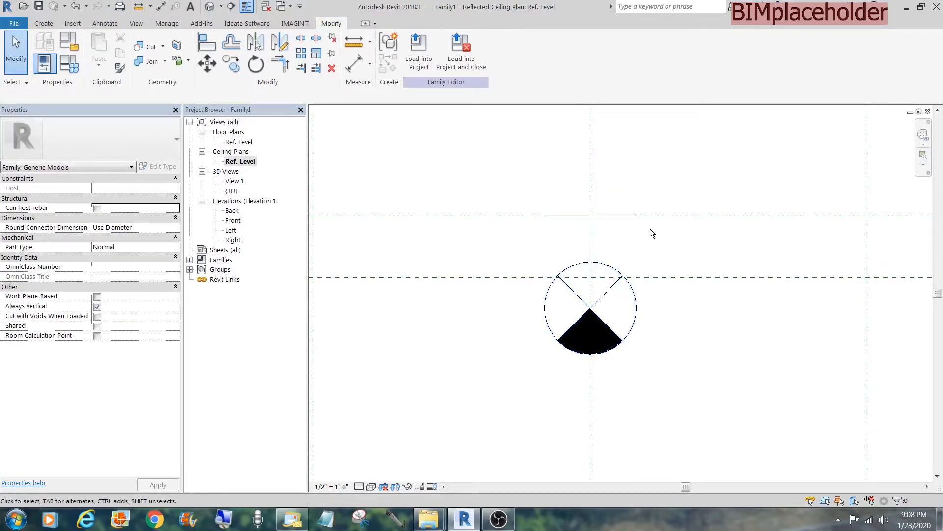
scroll(642, 235, down, 5)
middle_drag(651, 235, 641, 355)
scroll(634, 366, down, 1)
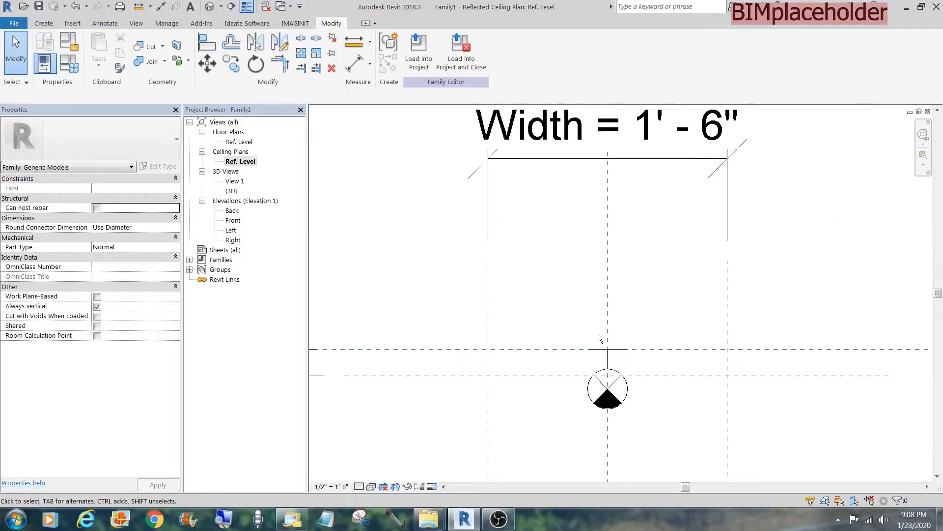
scroll(555, 296, down, 1)
Step: Set the family's Width parameter to 1' 1"
click(69, 63)
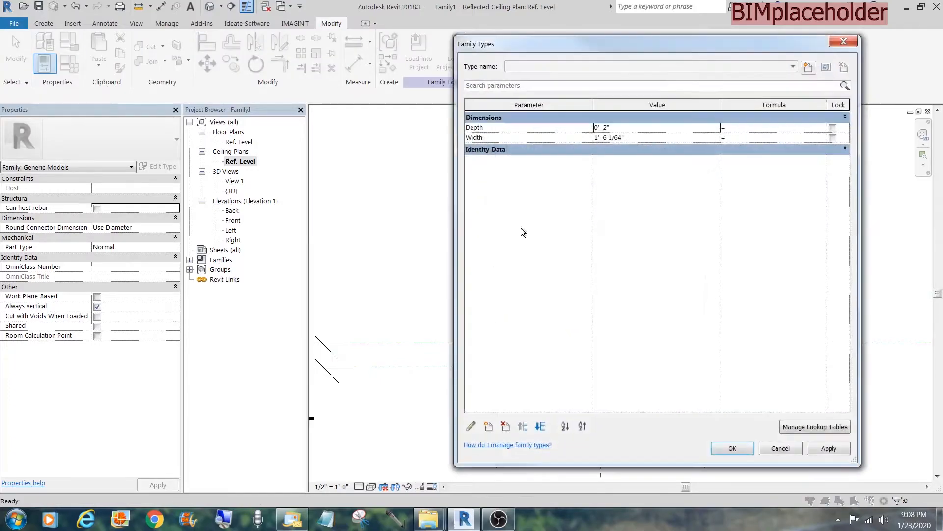
click(633, 138)
text(1)
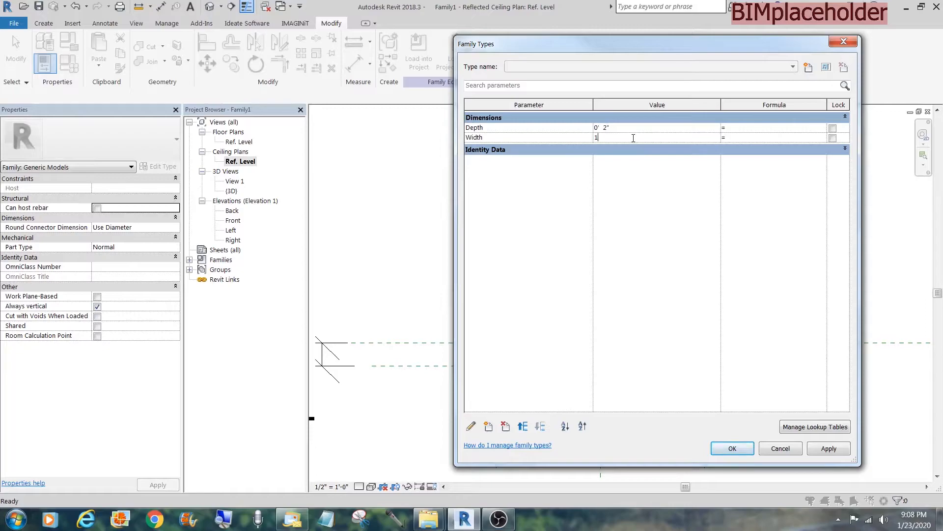
click(745, 448)
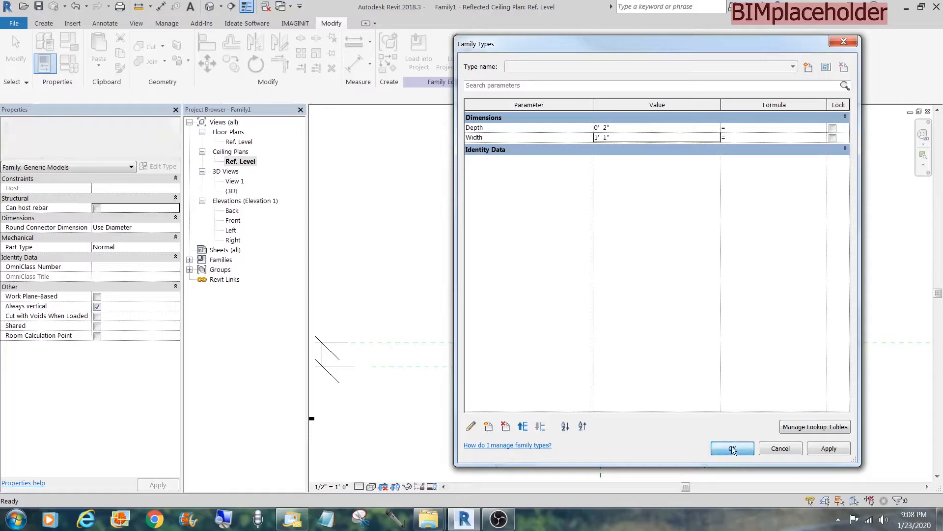
Step: In the 3D view, change the EXIT model text type's font to Arial Narrow
click(210, 6)
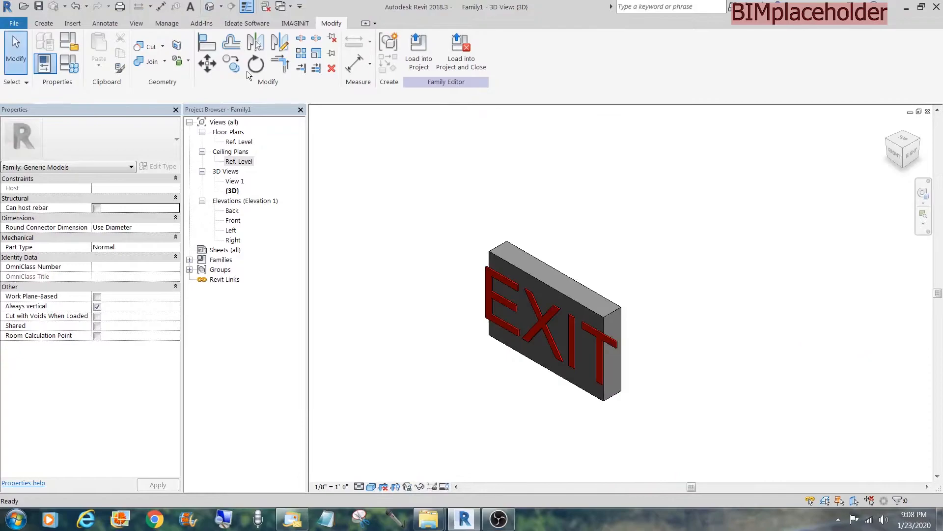
click(484, 273)
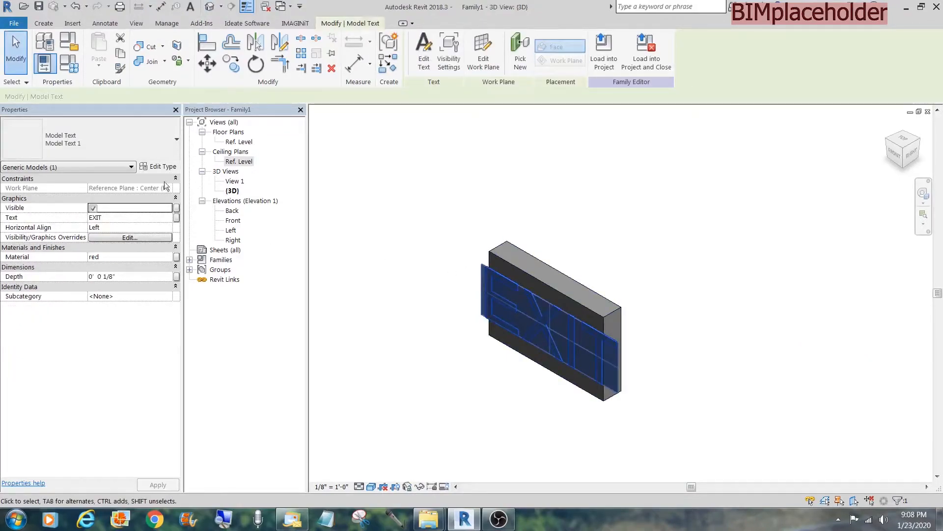
click(159, 166)
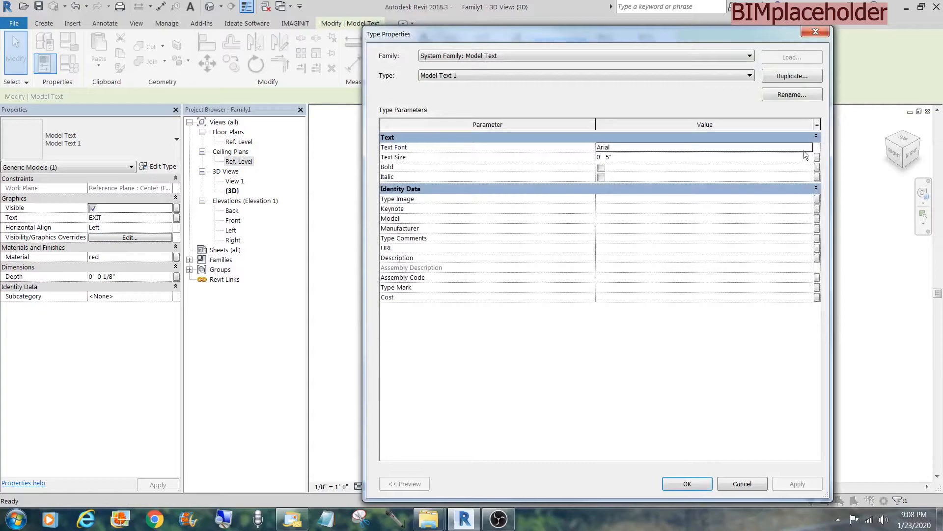
click(806, 148)
click(629, 182)
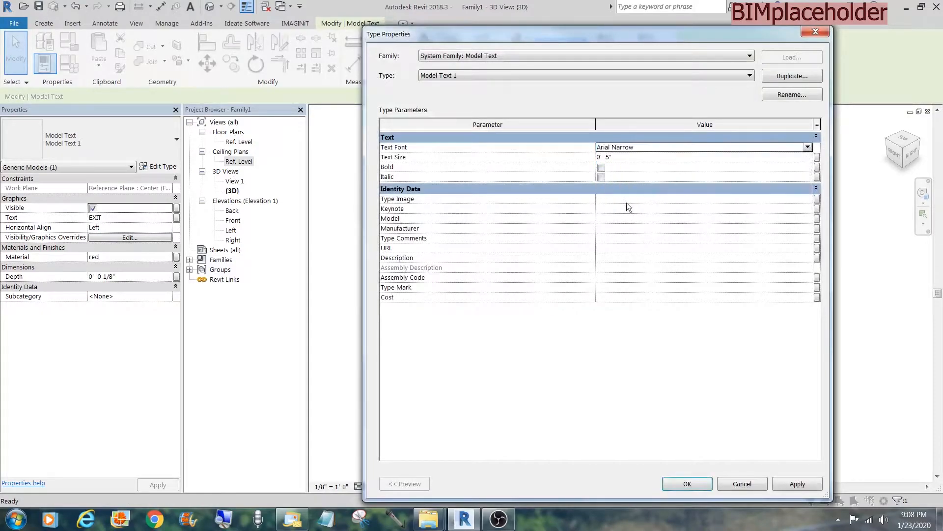
click(686, 482)
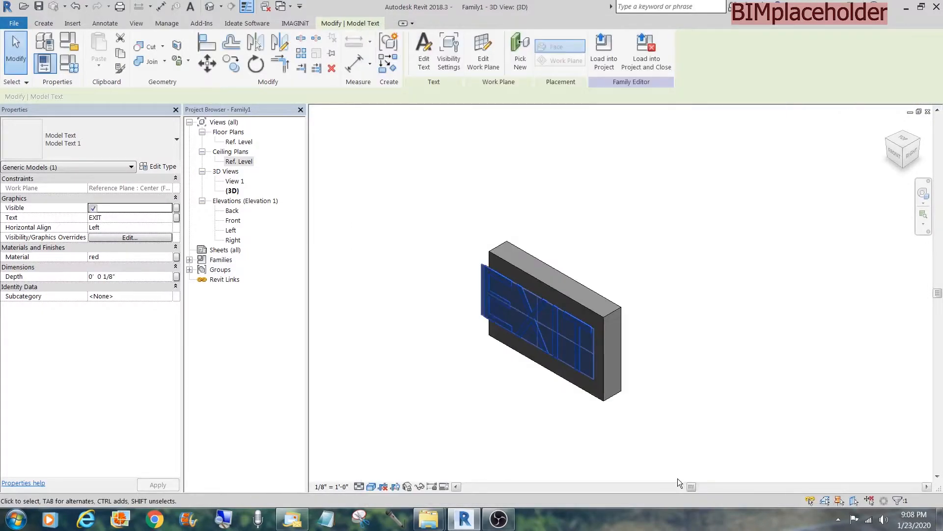
click(665, 449)
Step: In the Front elevation, move the EXIT text so it sits centred within the sign box, and return to 3D
double_click(233, 220)
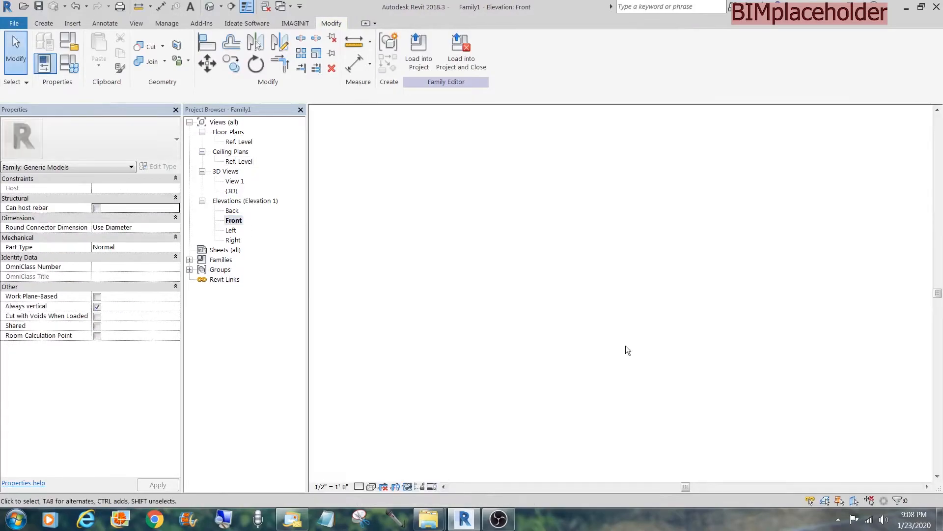
scroll(617, 386, up, 5)
click(555, 269)
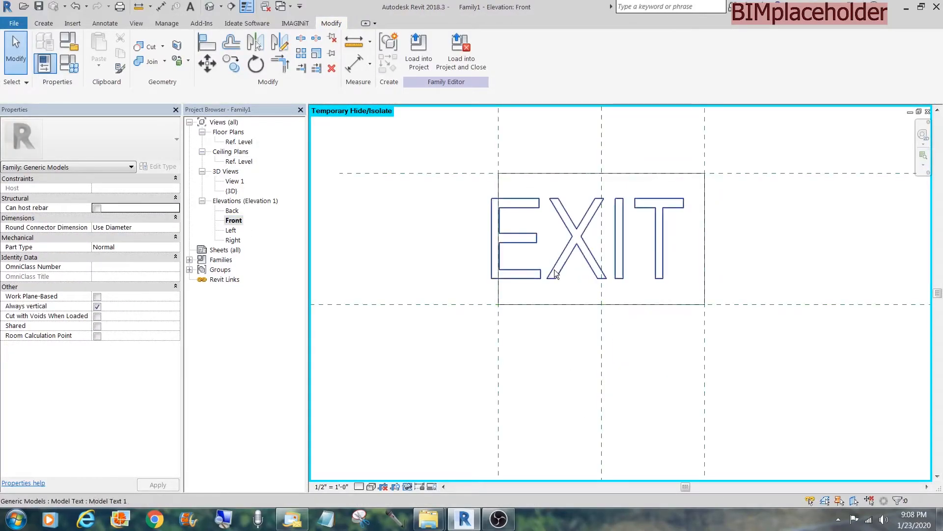
mouse_move(560, 269)
mouse_down()
mouse_move(575, 271)
mouse_move(564, 272)
mouse_up()
click(458, 338)
click(540, 279)
click(576, 340)
click(209, 7)
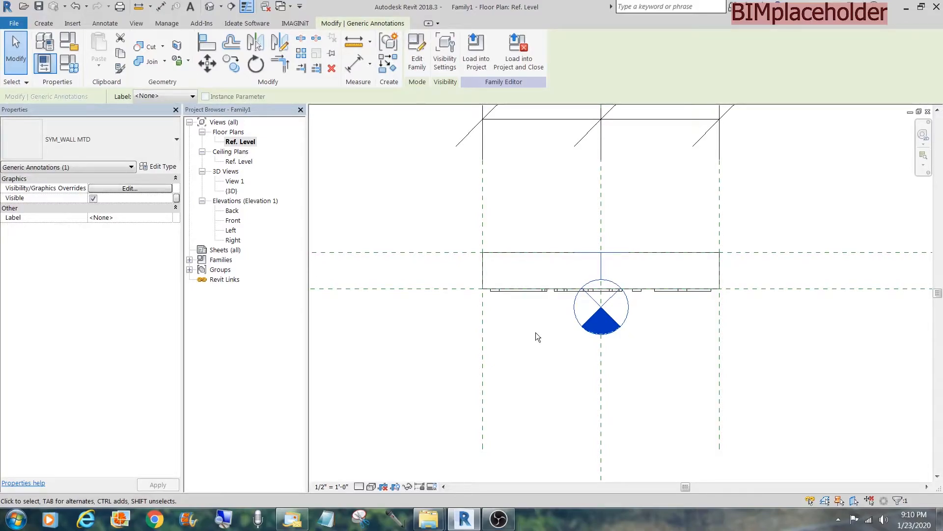
Step: Link the SYM_WALL MTD symbol's visibility to a new type parameter named Wall Mtd type, grouped under General
click(176, 200)
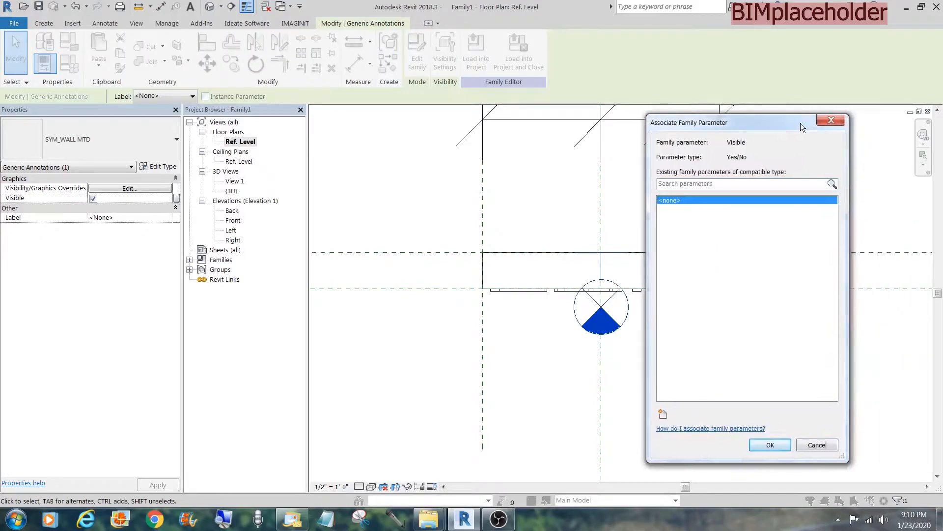
click(636, 406)
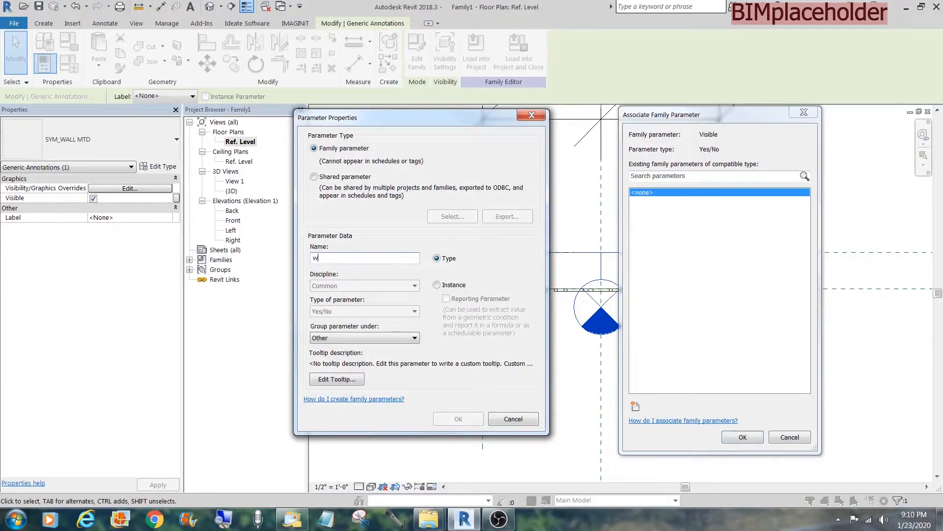
key(BackSpace)
text(Wall Mtd type)
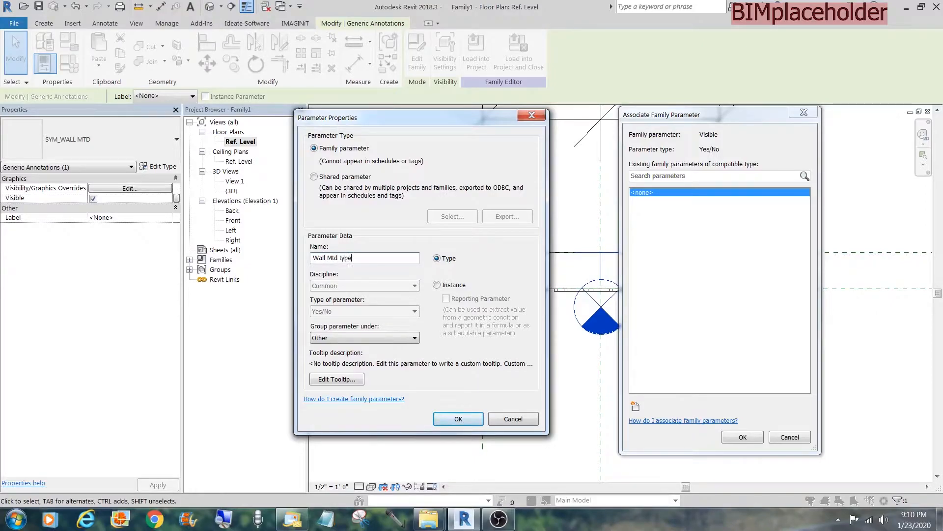
click(415, 338)
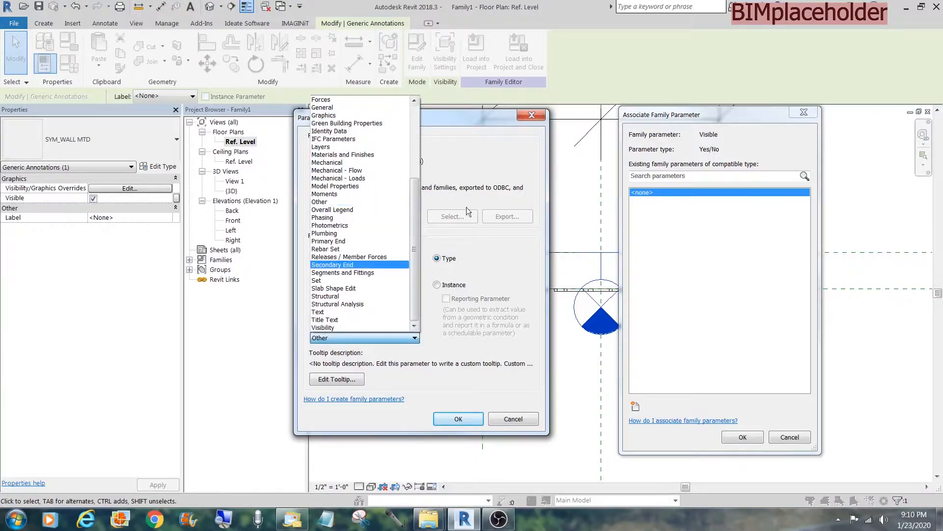
click(376, 108)
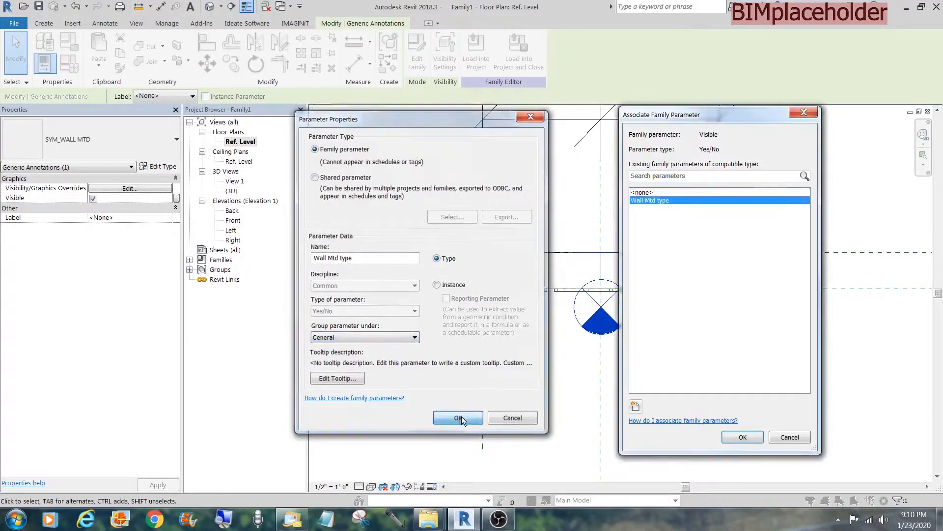
click(461, 417)
click(742, 436)
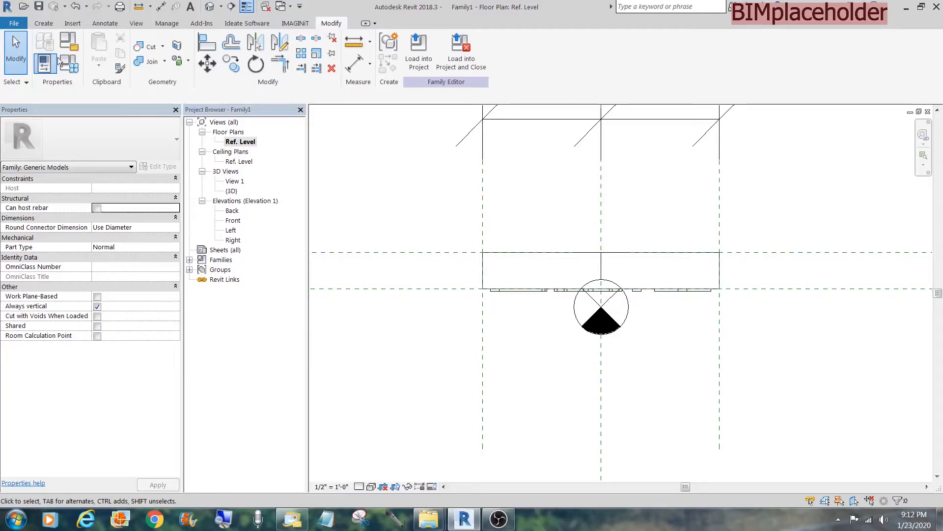
Step: Create a new family from the Generic Annotation.rft template in the Annotations folder
click(14, 23)
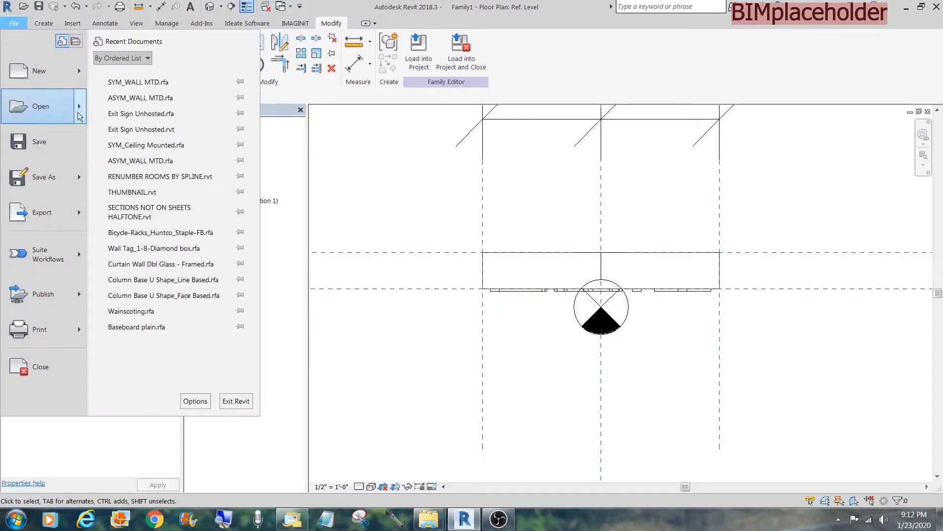
mouse_move(49, 71)
click(147, 115)
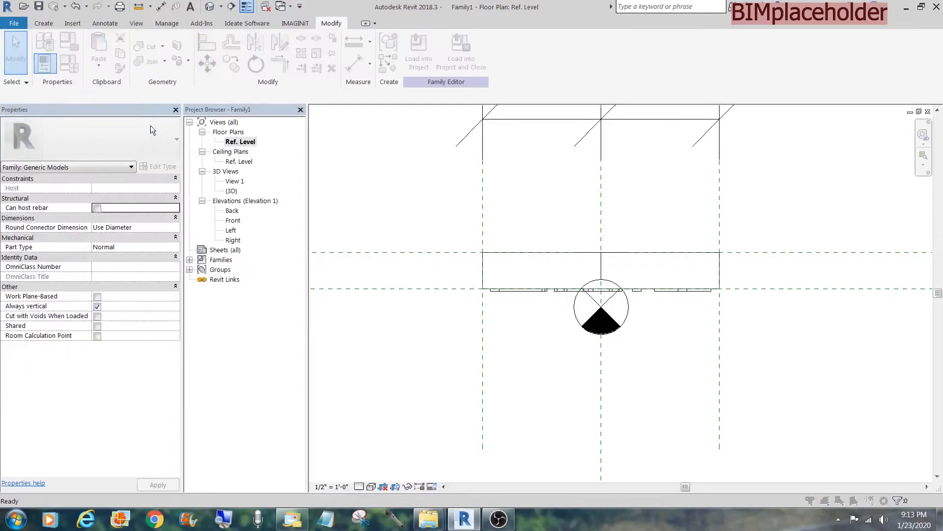
double_click(236, 87)
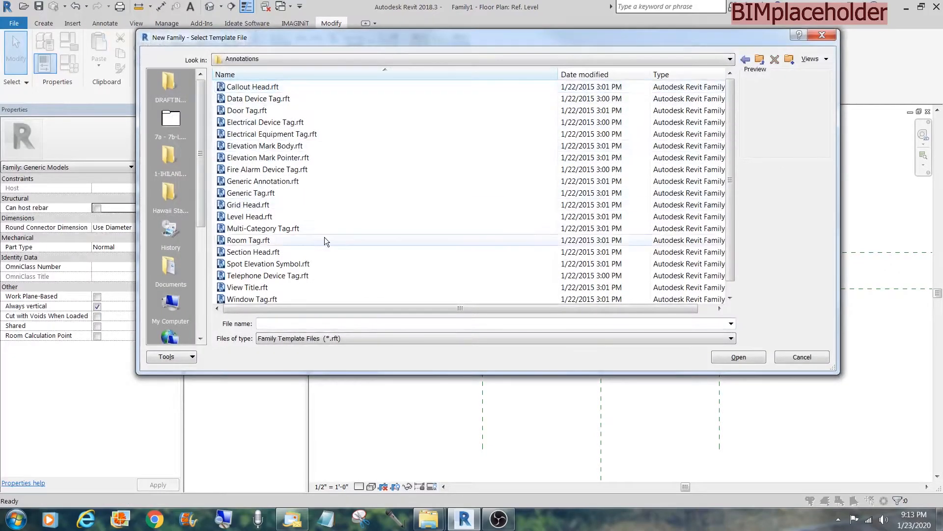
click(263, 181)
click(739, 357)
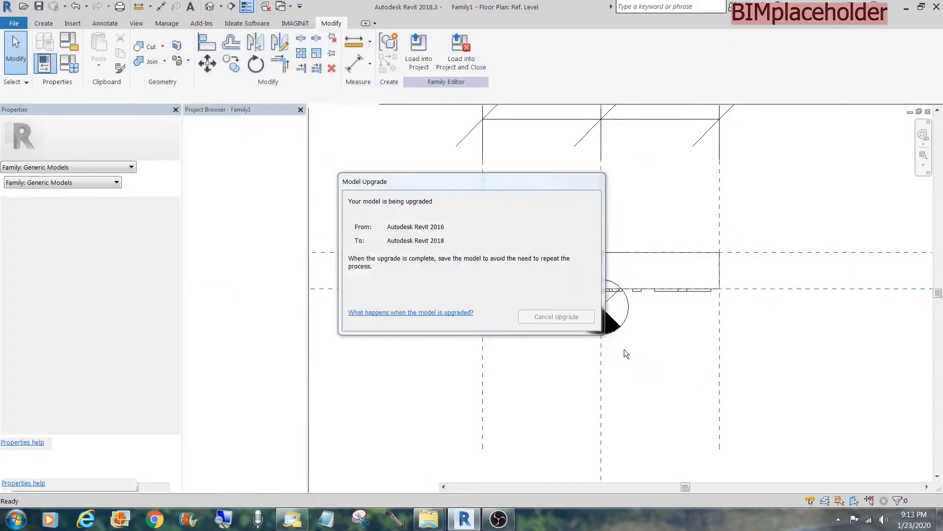
Step: Delete the template's instruction note beside the reference plane intersection
key(z)
key(r)
drag(573, 331, 692, 243)
click(672, 248)
key(Delete)
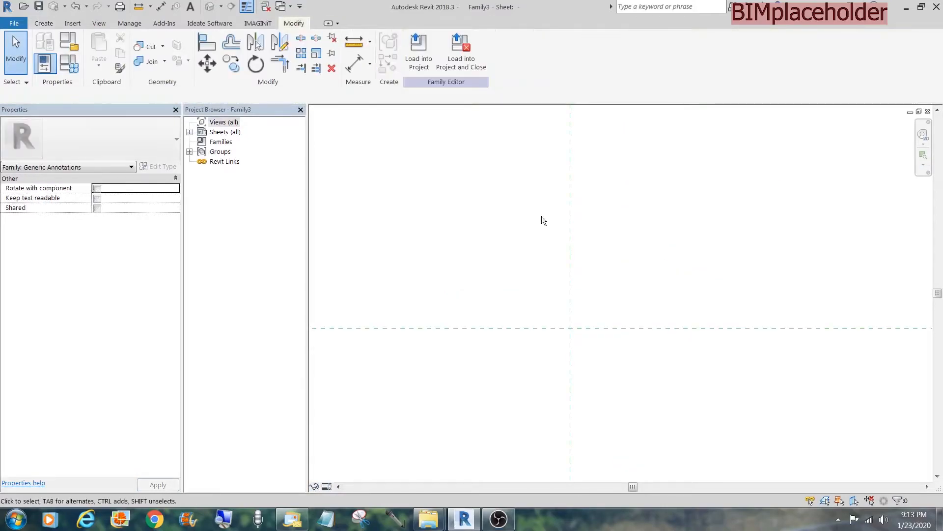
Step: Draw a circle with a 1/16" radius centred on the intersection of the reference planes
click(44, 23)
click(93, 50)
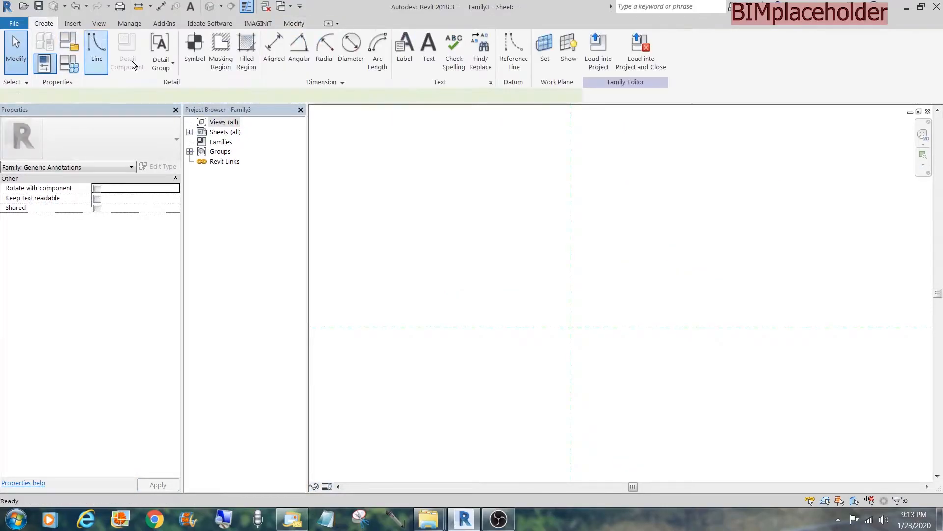
click(467, 40)
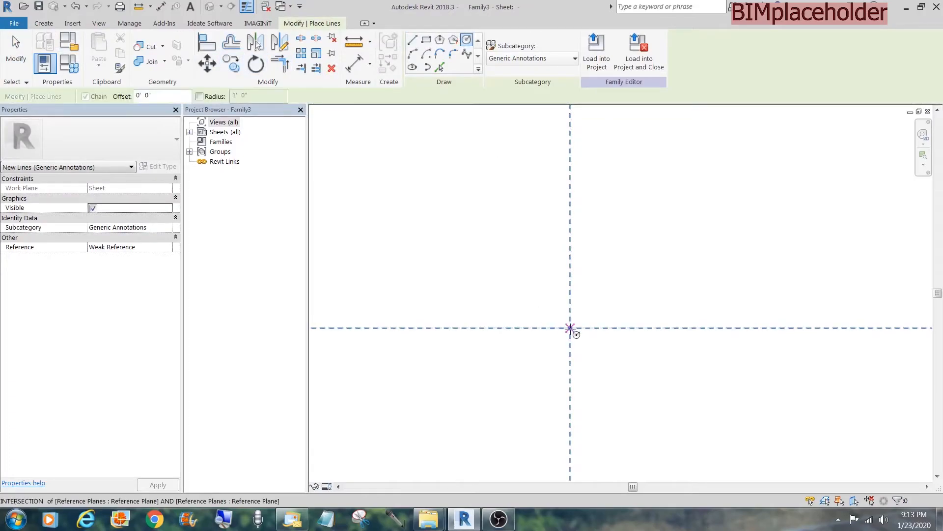
click(570, 328)
text(1/1)
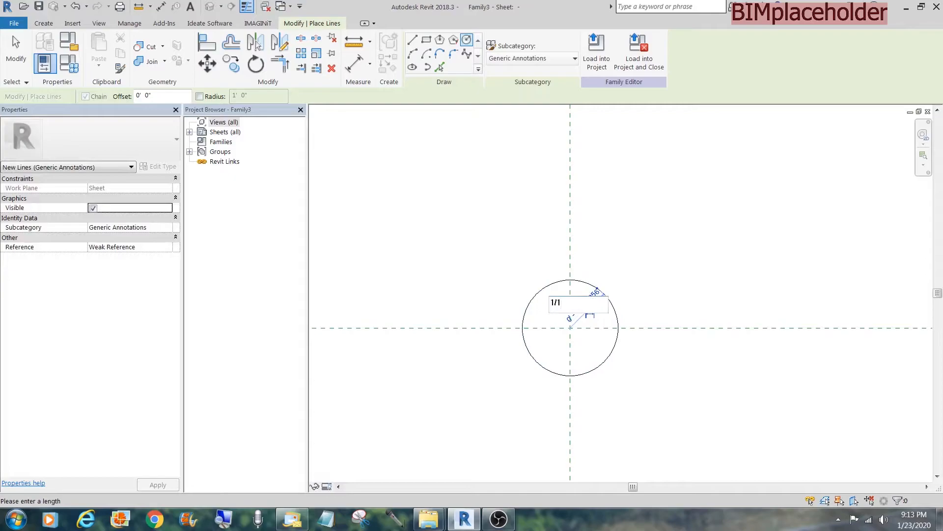
key(Return)
Step: Draw two diagonal lines from the circle's centre to its edge, enclosing the upper quadrant
click(413, 39)
scroll(563, 340, up, 4)
click(594, 299)
click(562, 269)
key(Escape)
click(625, 268)
key(Escape)
key(Escape)
Step: Mirror the two diagonal lines about the horizontal reference plane to divide the circle into four quadrants
click(617, 278)
ctrl+click(578, 284)
key(m)
key(m)
click(610, 300)
Step: Create a Solid Black filled region bounded by the two upper diagonals and the arc of the upper quadrant
scroll(576, 298, up, 3)
click(44, 23)
click(246, 49)
click(467, 66)
click(672, 231)
click(665, 251)
click(653, 216)
click(559, 246)
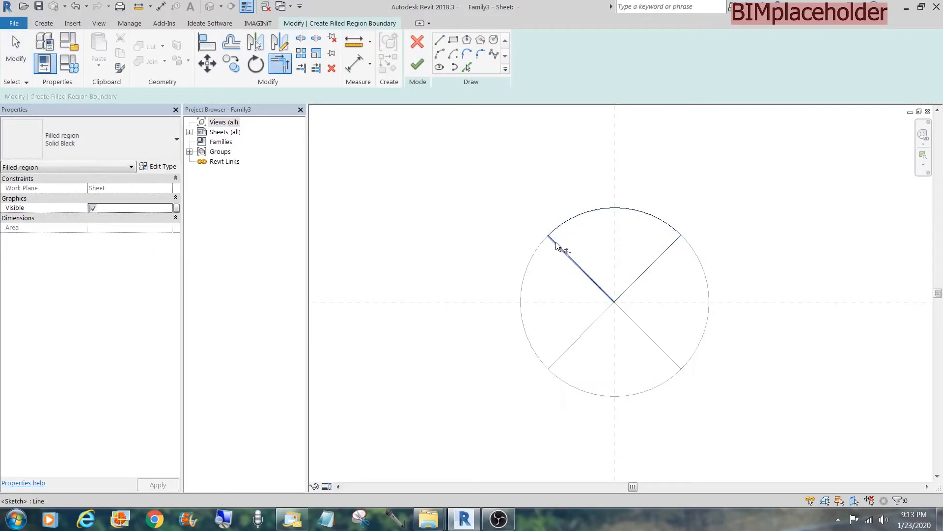
click(418, 64)
Step: Mirror the upper black filled region about the horizontal reference plane to fill the lower quadrant
key(m)
key(m)
click(716, 302)
click(730, 249)
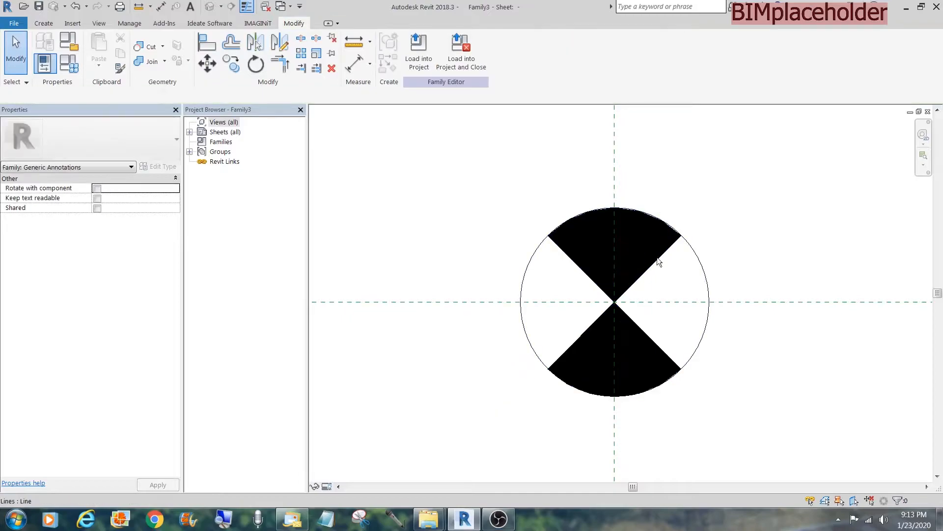
Step: Mirror the upper and lower filled regions about the upper-left diagonal line to fill the left and right quadrants
click(657, 258)
ctrl+click(644, 331)
key(m)
key(m)
click(572, 260)
click(736, 244)
scroll(653, 206, down, 1)
middle_drag(650, 202, 652, 259)
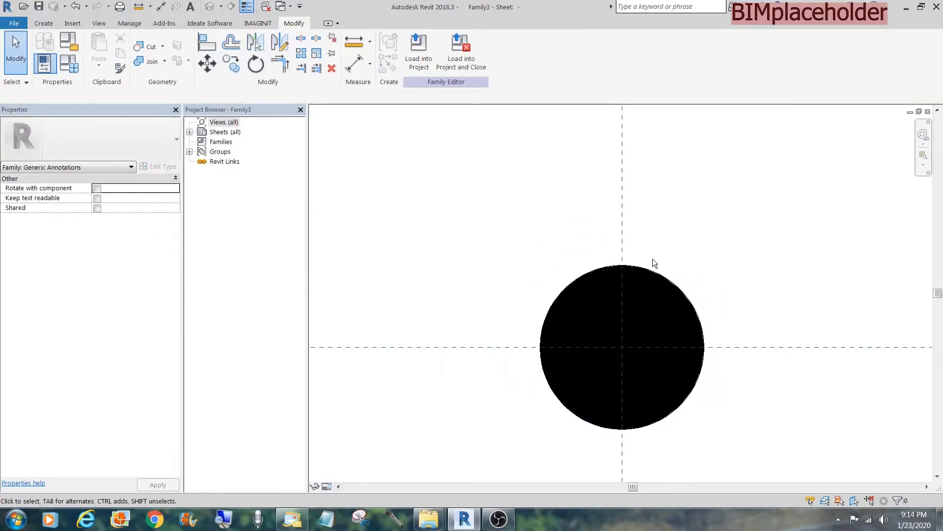
Step: Turn off the Visible property of the upper and lower quadrant filled regions
click(644, 271)
ctrl+click(657, 422)
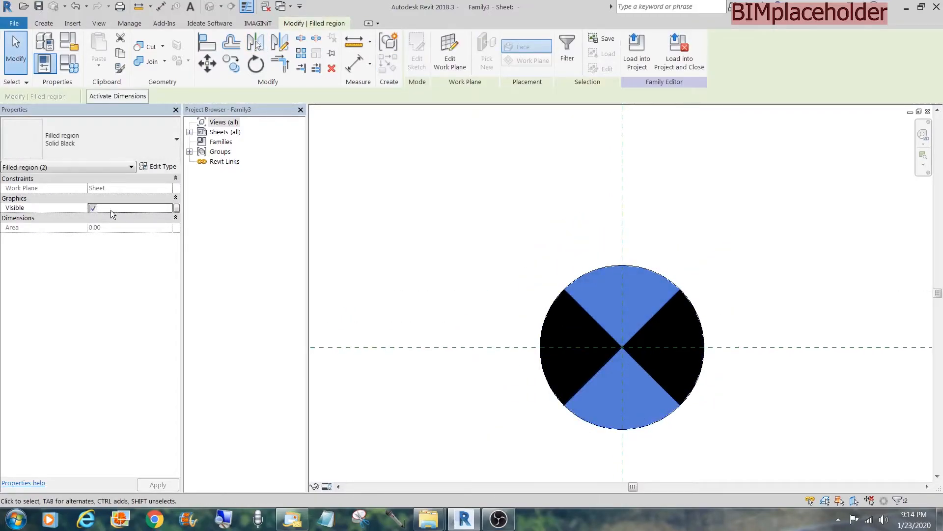
click(94, 207)
click(393, 241)
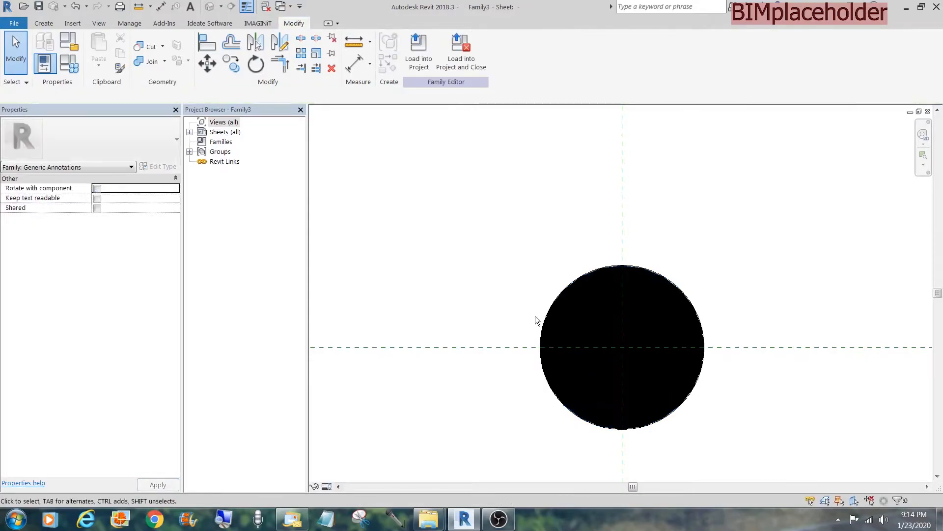
Step: Link the left quadrant region's visibility to a new instance parameter named Left Quadrant
click(551, 318)
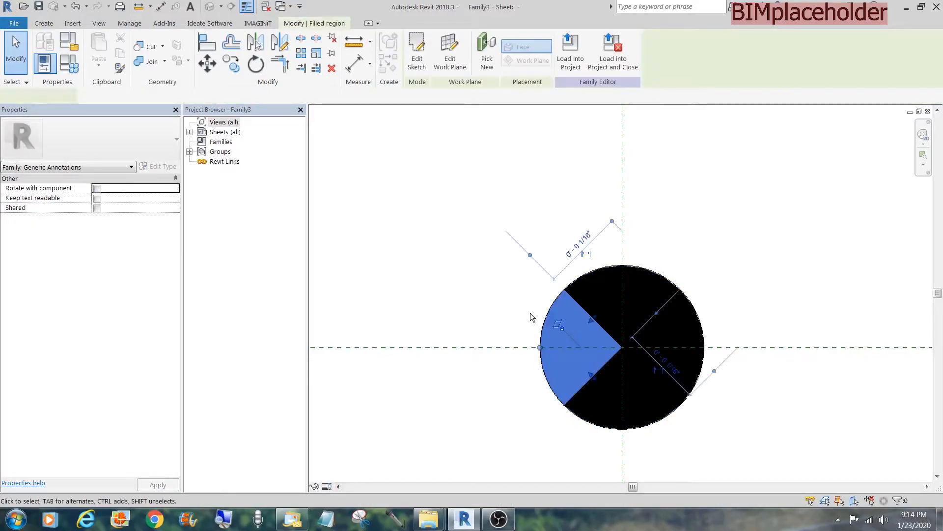
click(177, 207)
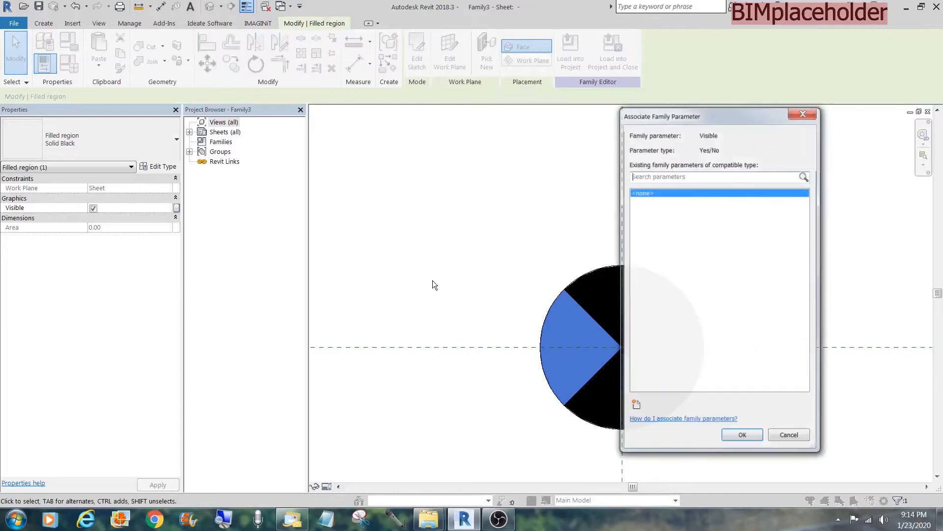
click(635, 406)
text(Left Qu)
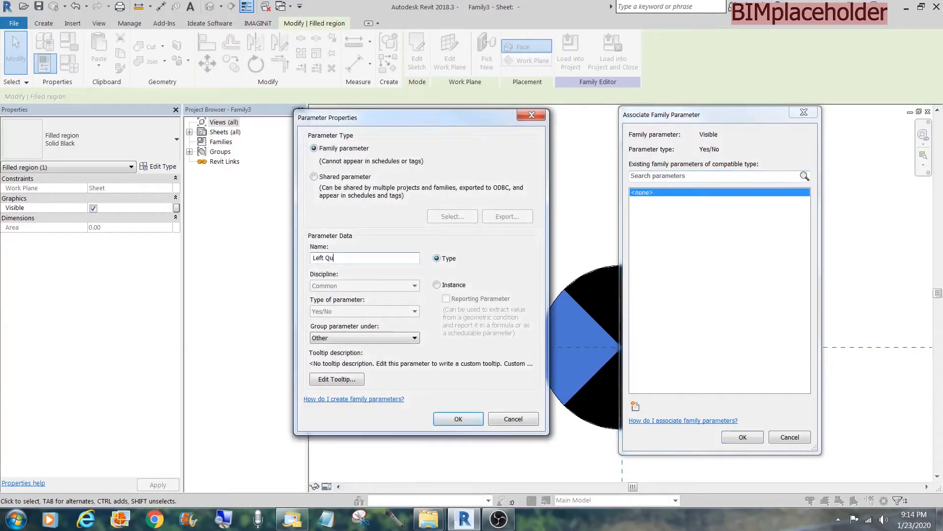
text(adrant)
drag(356, 258, 326, 258)
click(437, 286)
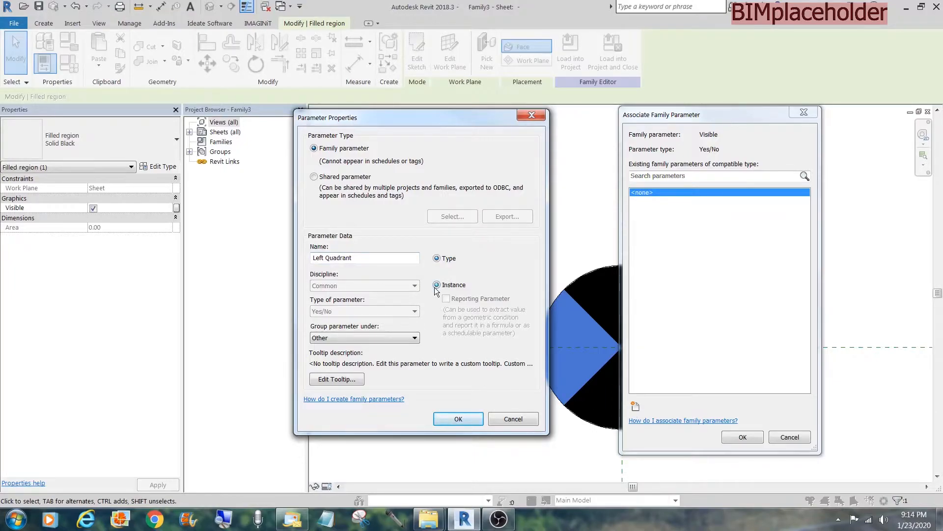
click(455, 418)
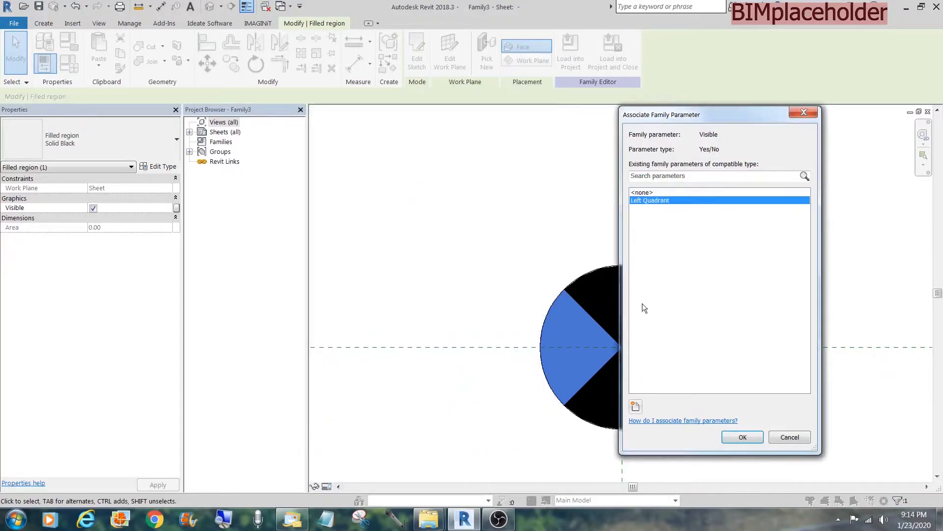
click(739, 436)
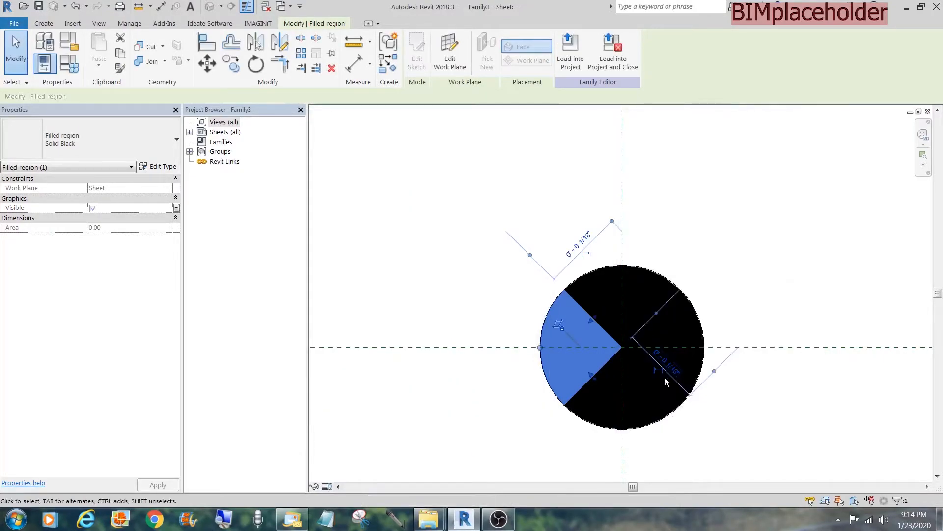
key(Escape)
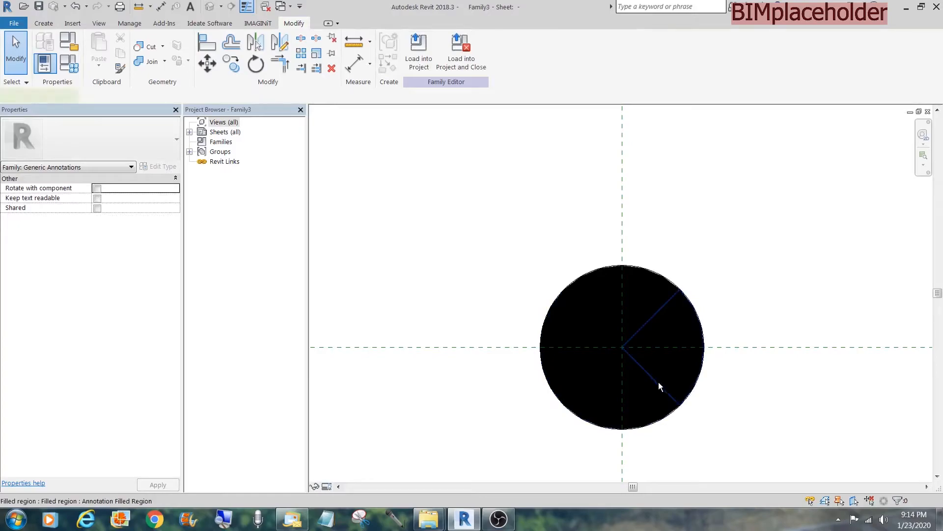
Step: Link the right quadrant region's visibility to a new instance parameter named Right Quadrant
click(658, 382)
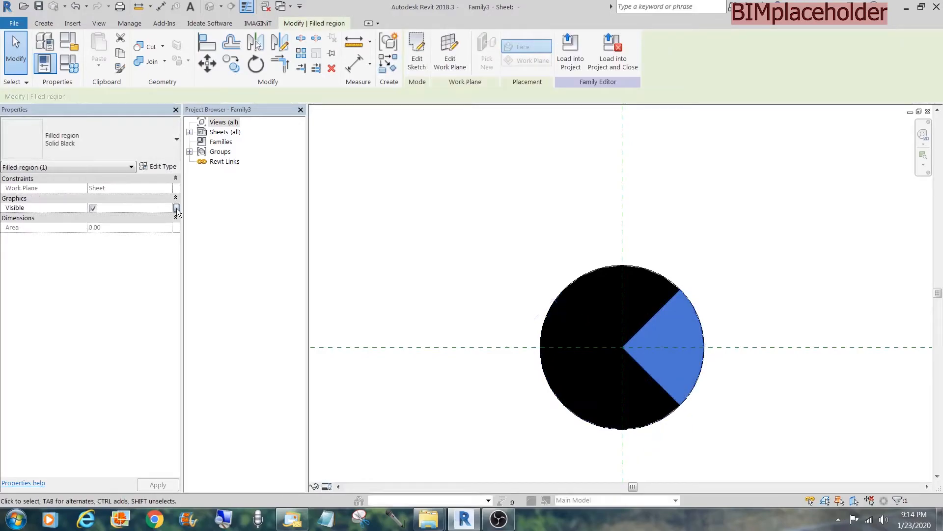
click(176, 208)
click(634, 406)
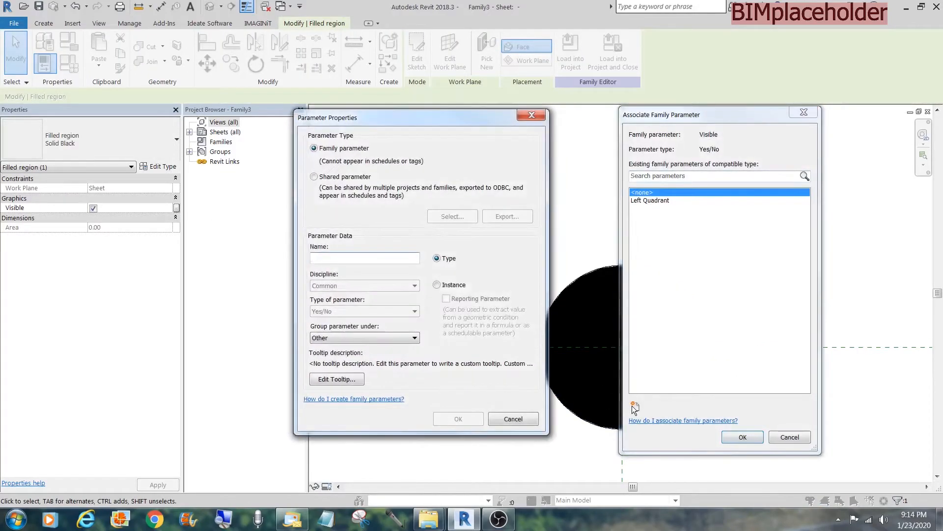
text(Right Quadrant)
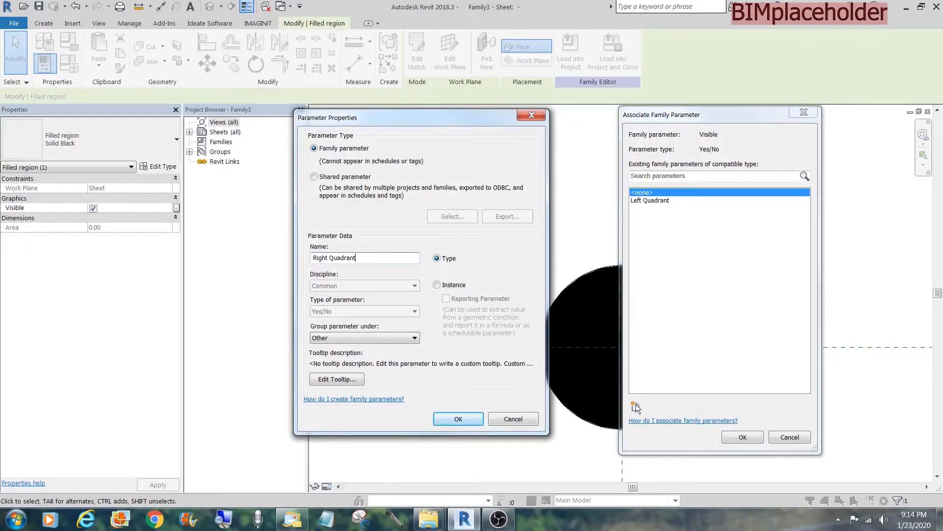
click(437, 285)
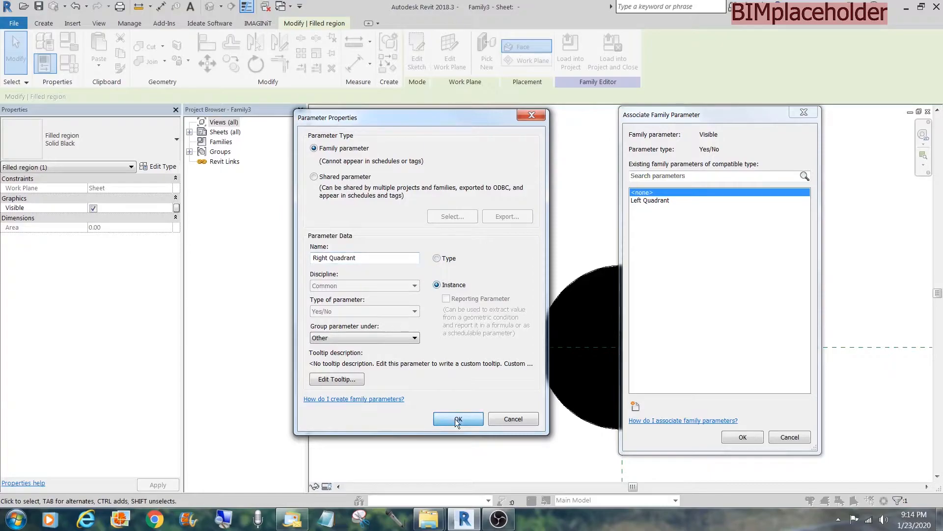
click(456, 419)
click(742, 435)
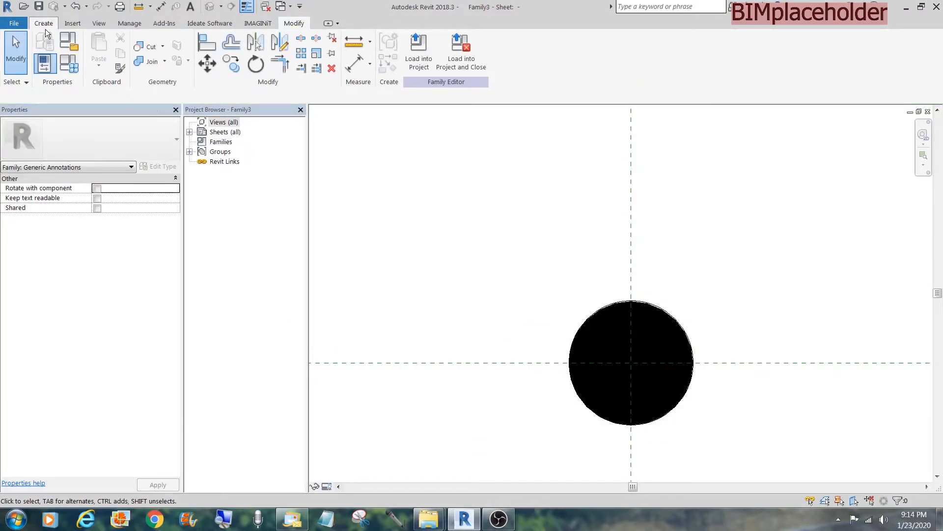
Step: Draw a slanted line above the circle ending on the vertical reference plane and mirror it about that plane
click(42, 25)
click(190, 55)
click(597, 285)
click(630, 227)
key(Escape)
key(Escape)
click(624, 239)
key(m)
key(m)
click(630, 247)
key(Escape)
Step: Close the triangle outline above the circle and complete it as a solid black arrow pointing up
key(t)
key(r)
click(643, 248)
click(612, 285)
key(Escape)
click(467, 67)
click(615, 255)
click(417, 66)
Step: Mirror the upper arrow about a diagonal axis drawn from the circle's centre toward the upper right
drag(553, 306, 694, 214)
click(280, 42)
click(632, 363)
click(690, 304)
Step: Mirror the upper and right arrows about a lower-right diagonal axis to create the left and lower arrows
ctrl+drag(569, 296, 688, 216)
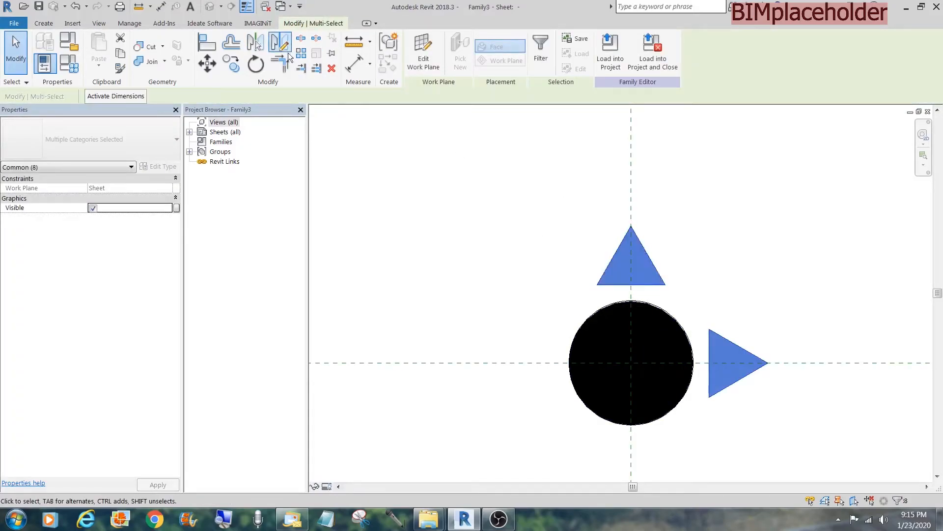
click(280, 42)
click(632, 363)
click(708, 443)
key(Escape)
Step: Link the upper arrow's visibility to a new instance parameter named Back Arrow, grouped under Graphics
scroll(707, 444, down, 1)
middle_drag(707, 443, 734, 377)
click(923, 155)
drag(539, 444, 675, 224)
drag(552, 225, 668, 139)
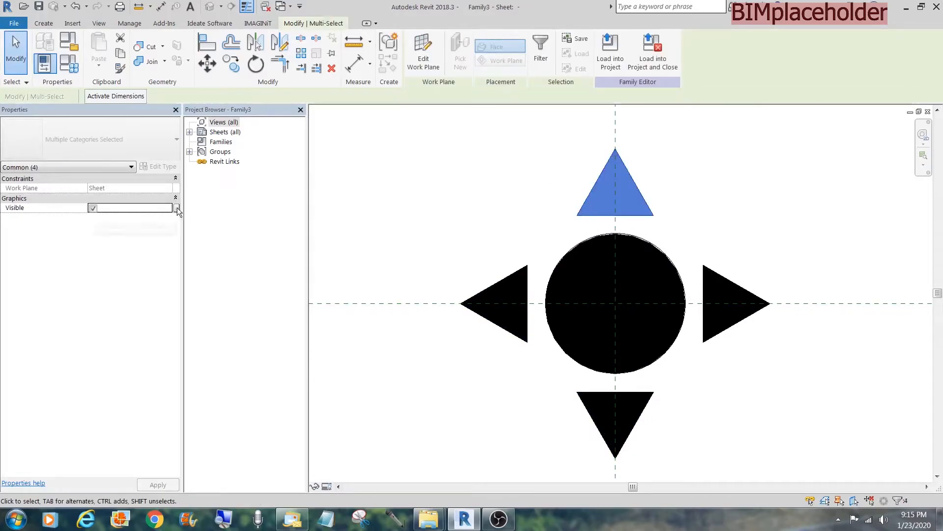
click(177, 207)
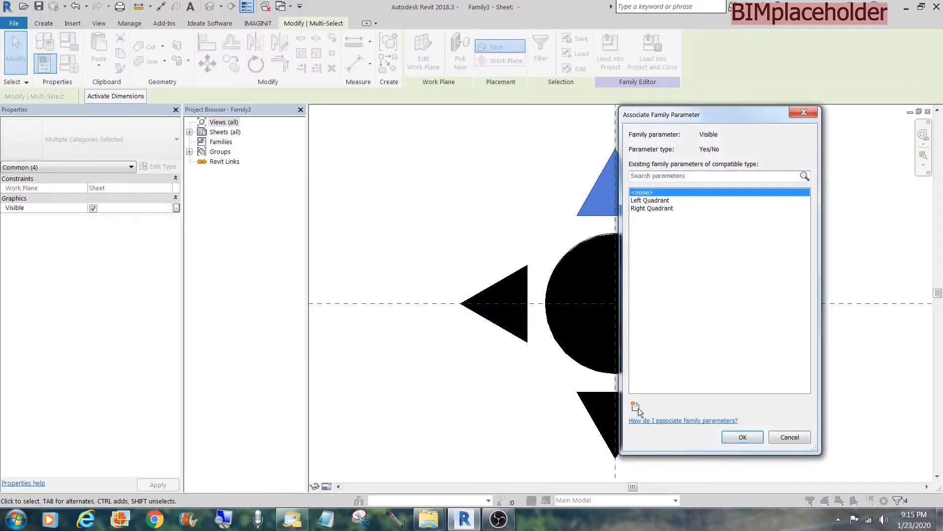
click(636, 407)
text(Back Arrow)
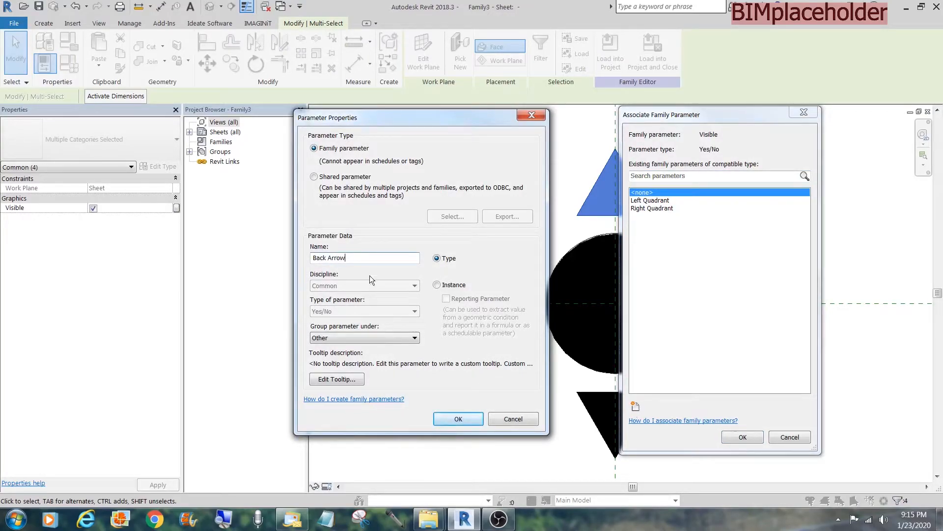
drag(348, 257, 328, 260)
click(436, 284)
click(414, 338)
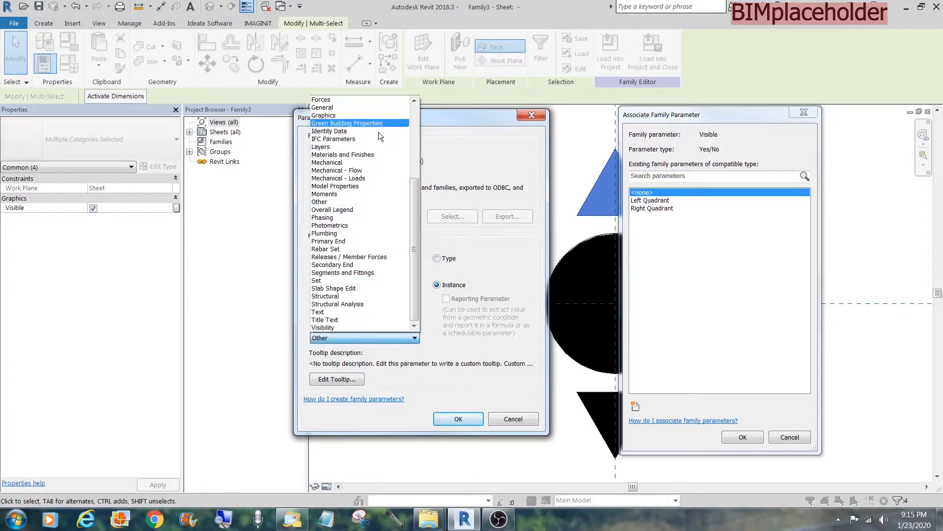
click(337, 116)
click(454, 422)
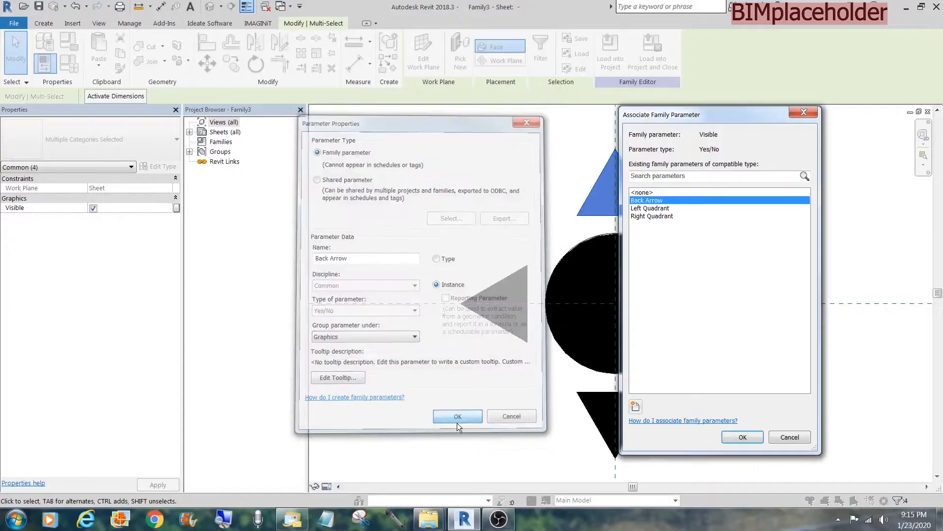
click(742, 437)
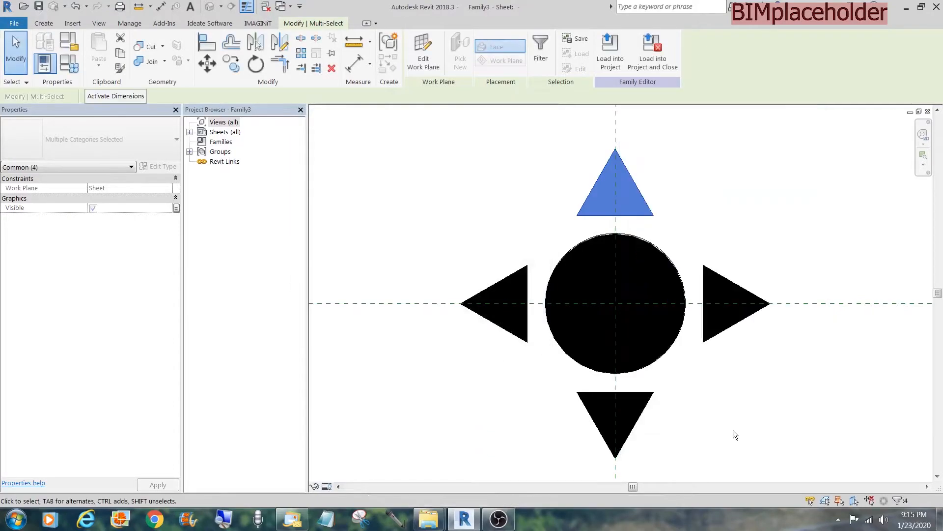
click(733, 429)
Step: Link the lower arrow's visibility to a new instance parameter named Front Arrow, grouped under Graphics
drag(528, 478, 715, 378)
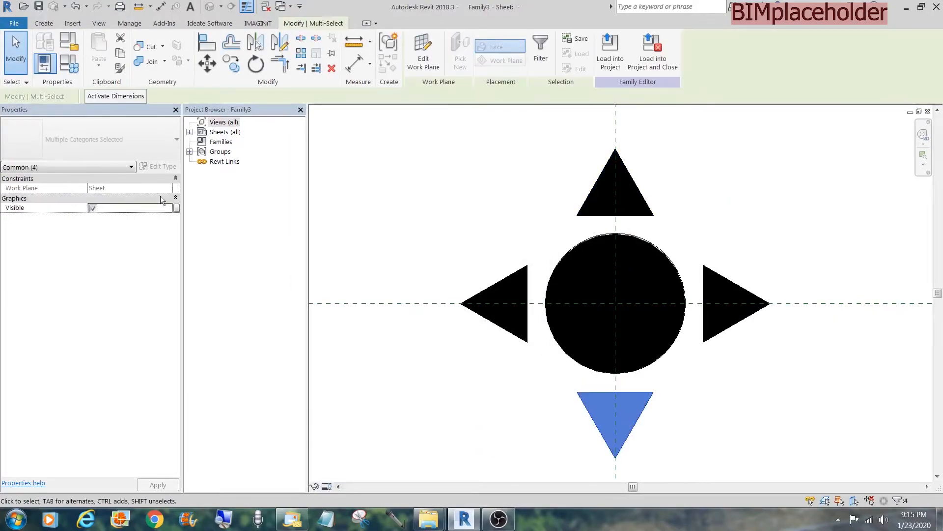
click(175, 208)
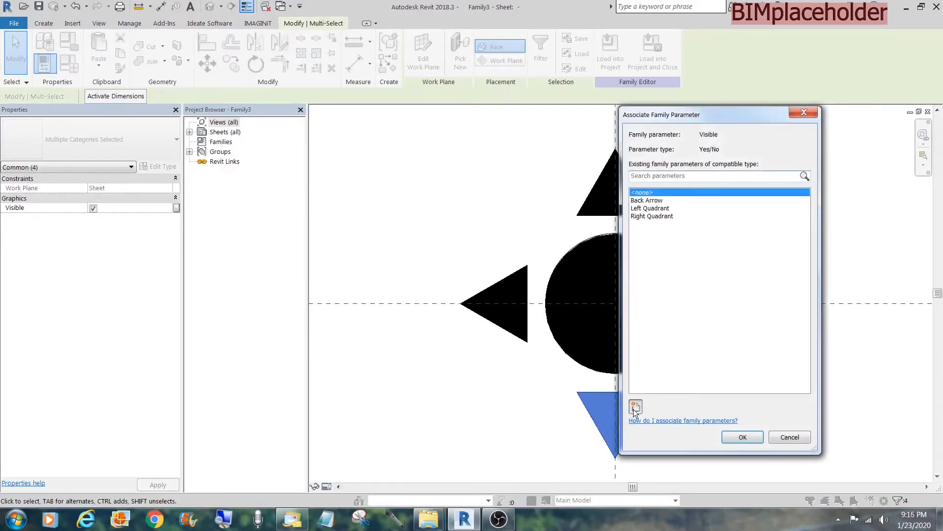
click(635, 406)
text(Front Arrow)
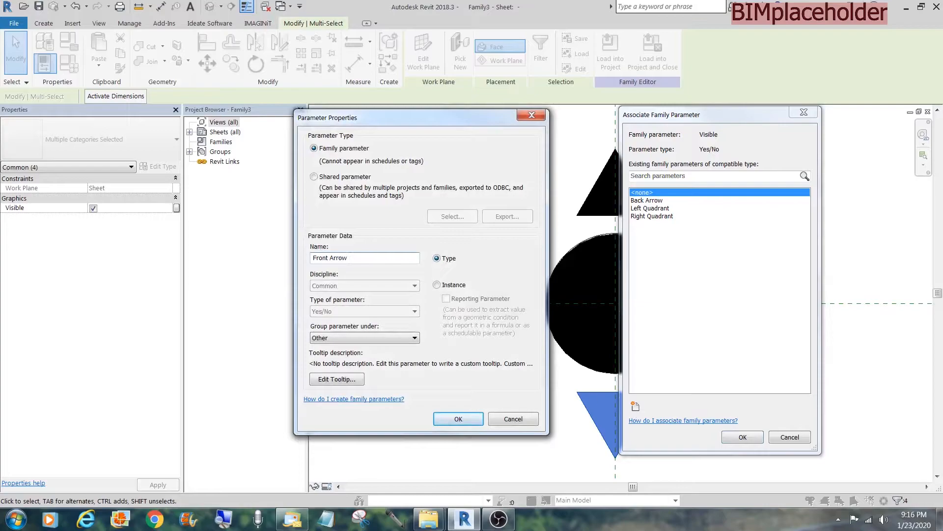
click(415, 337)
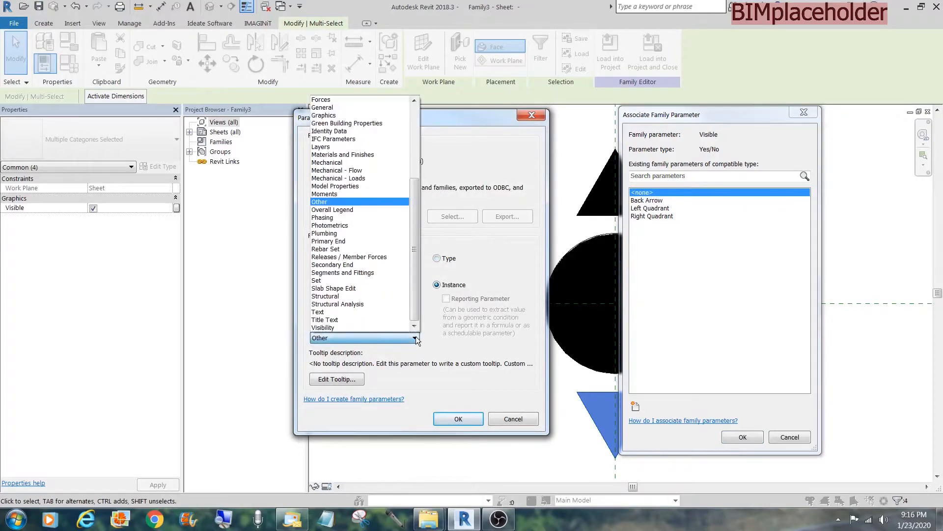
click(343, 116)
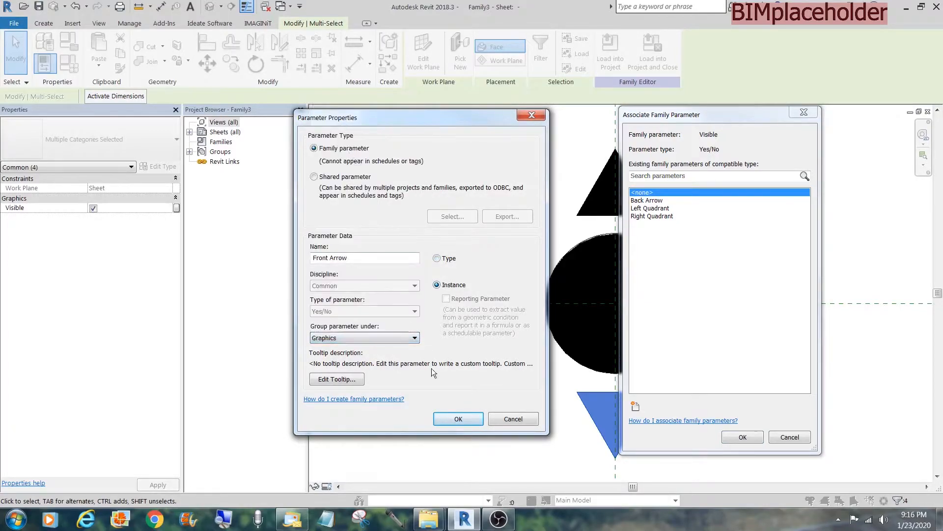
click(457, 419)
click(749, 436)
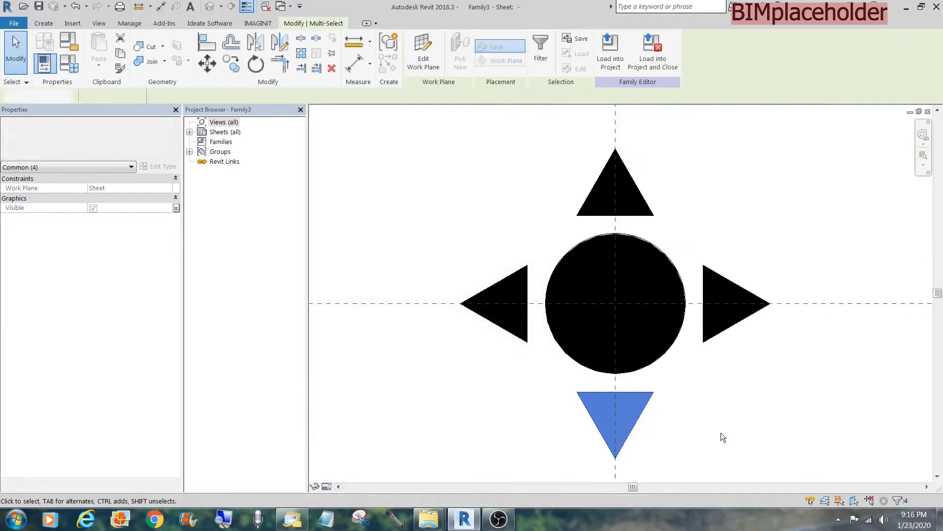
click(721, 432)
Step: Link the right-hand arrow's visibility to a new instance parameter named Right Arrow, grouped under Graphics
drag(741, 266, 805, 239)
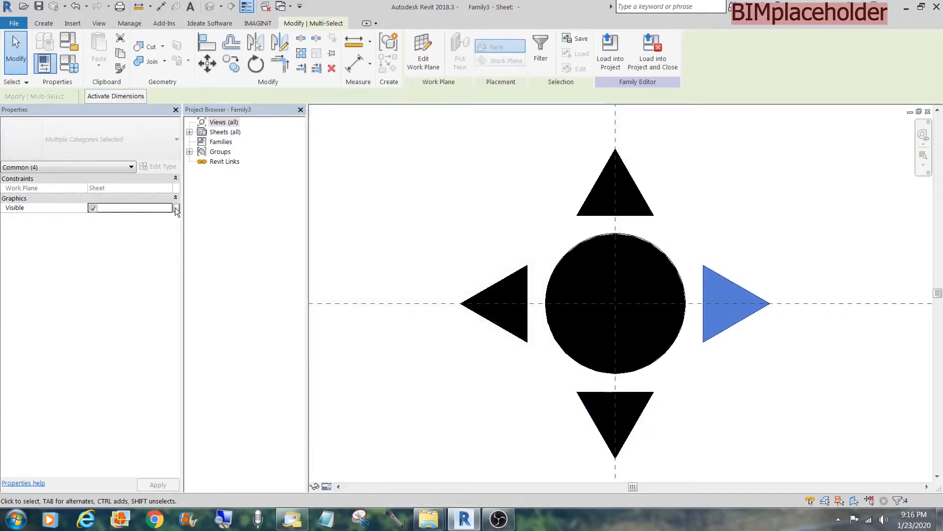
click(176, 208)
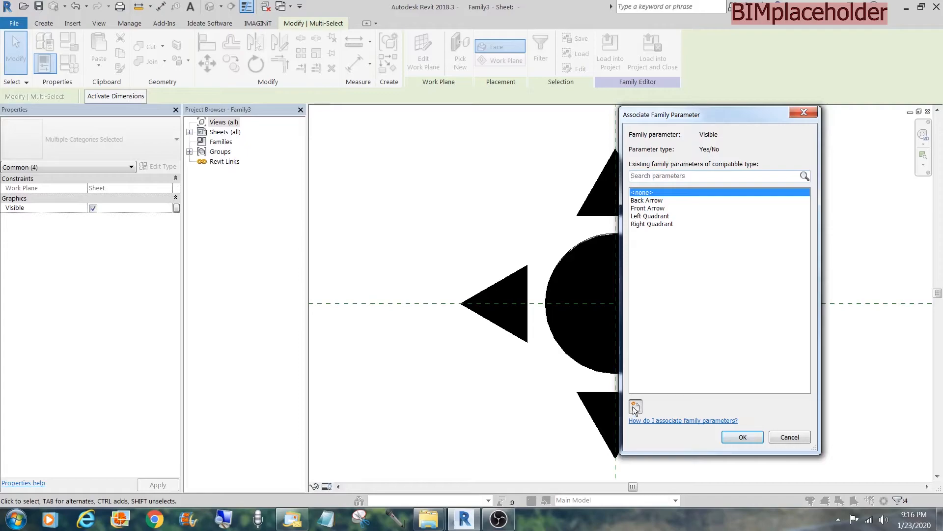
click(635, 406)
text(Right  Arrow)
click(437, 285)
click(415, 338)
click(344, 116)
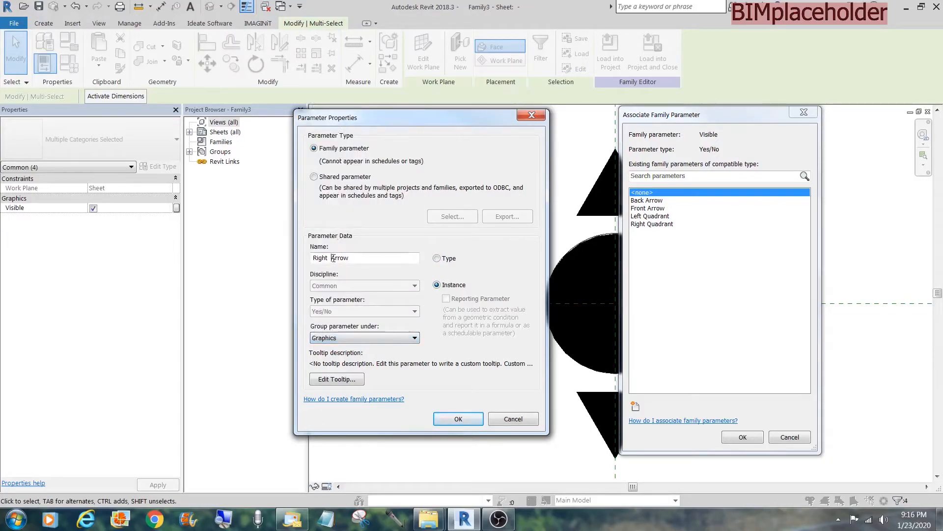
click(453, 420)
click(741, 437)
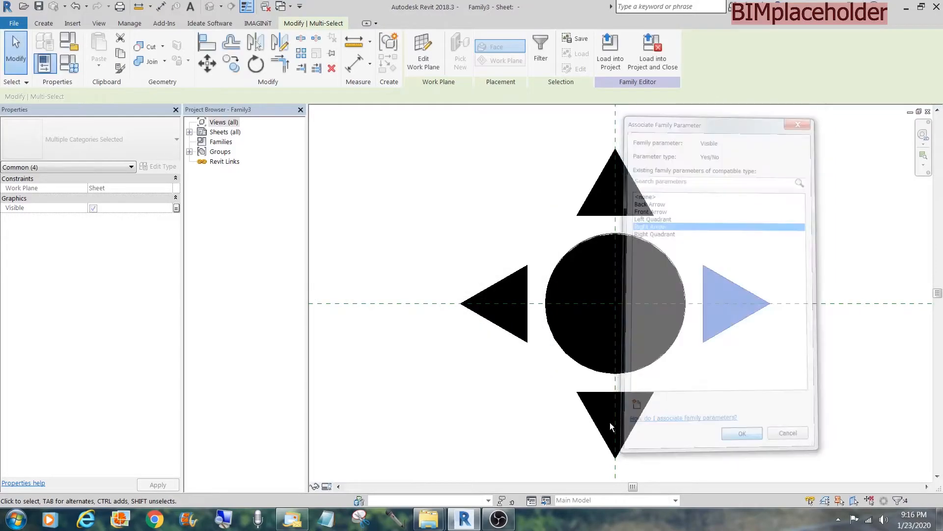
Step: Link the left-hand arrow's visibility to a new instance parameter named Left Arrow, grouped under Graphics
drag(429, 411, 529, 237)
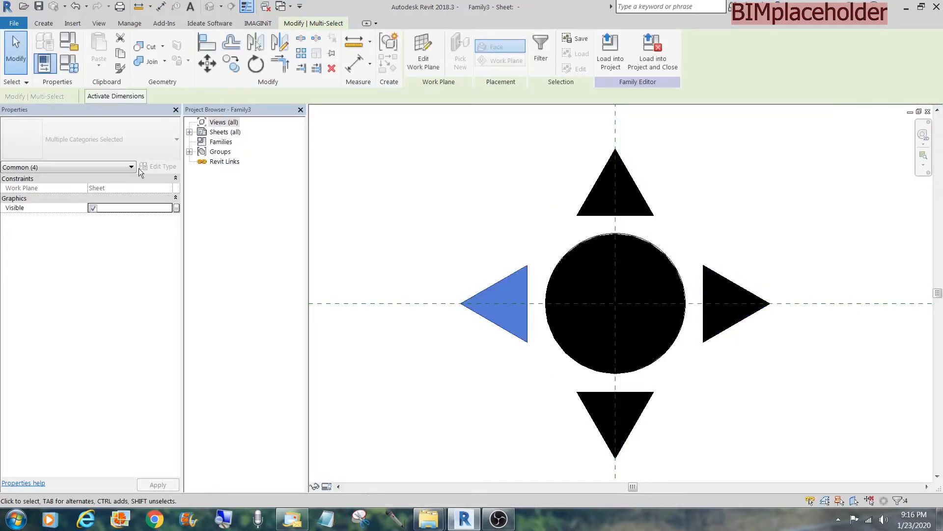
click(176, 208)
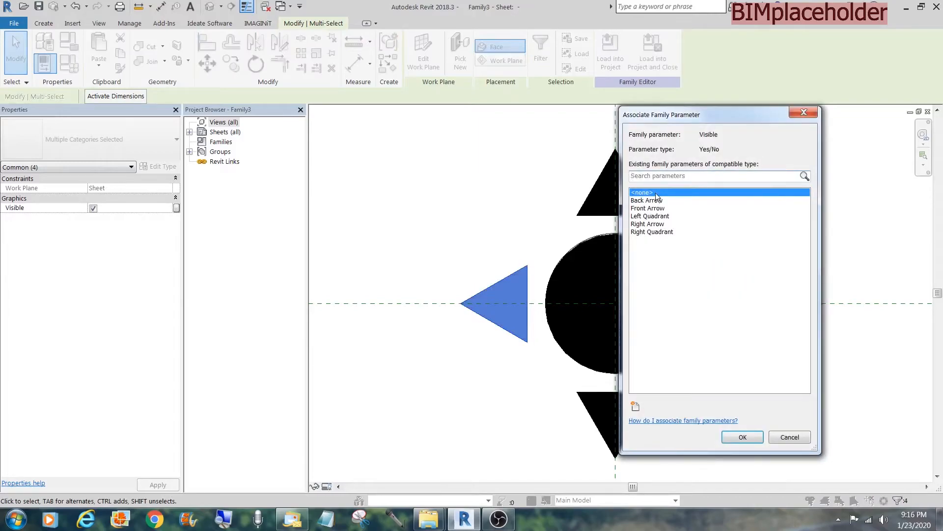
click(635, 407)
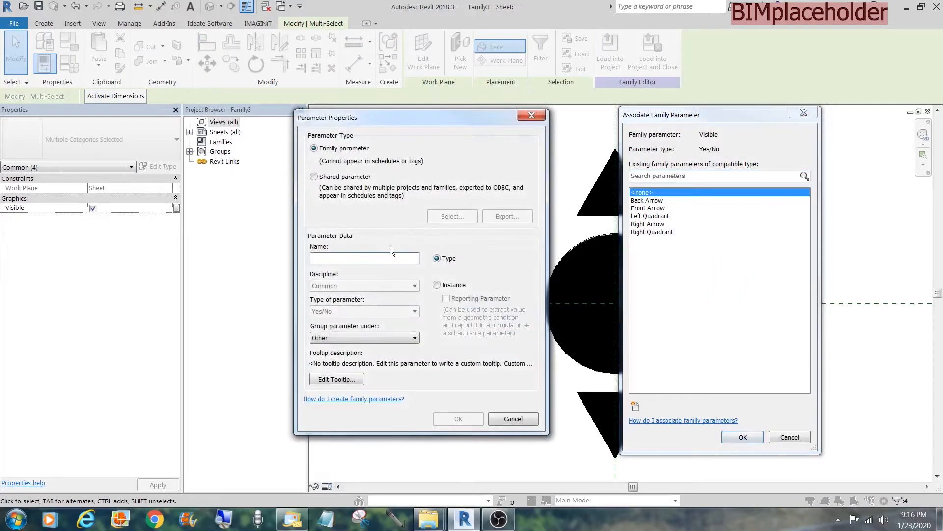
text(Left Arrow)
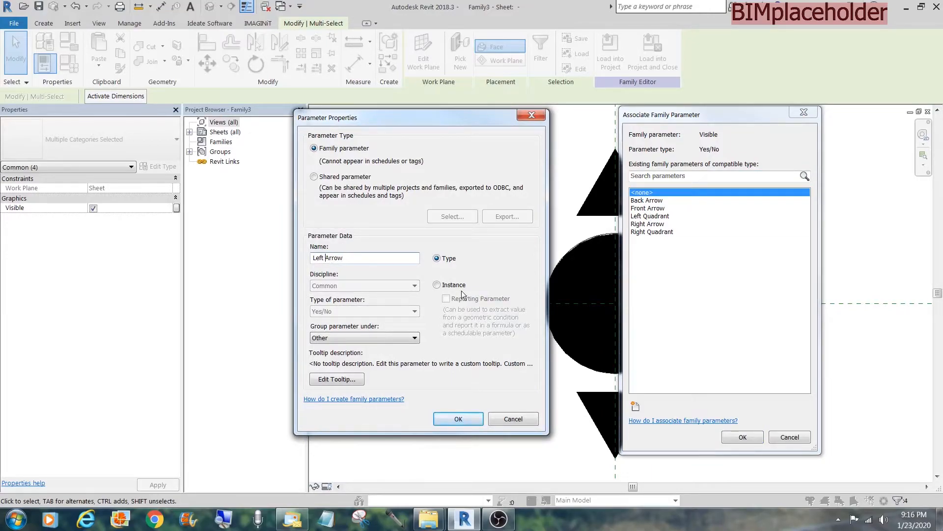
click(437, 285)
click(416, 338)
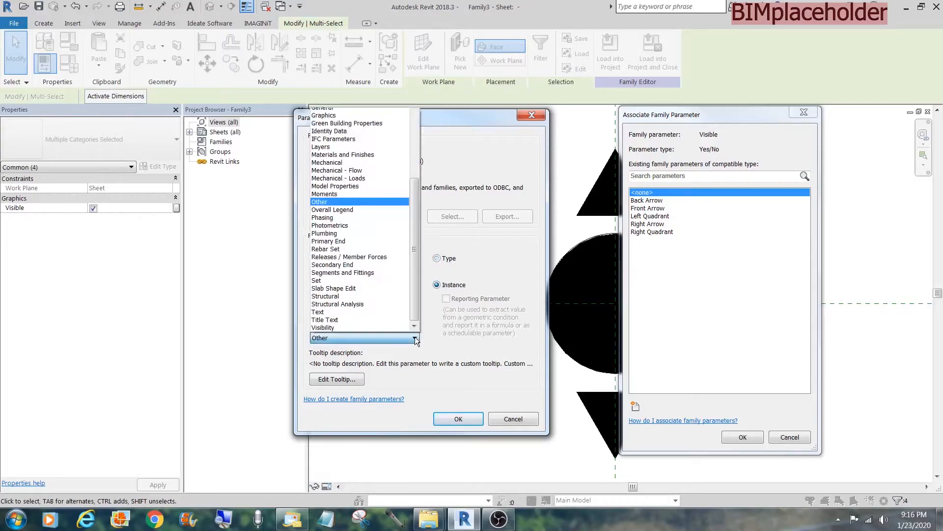
click(344, 115)
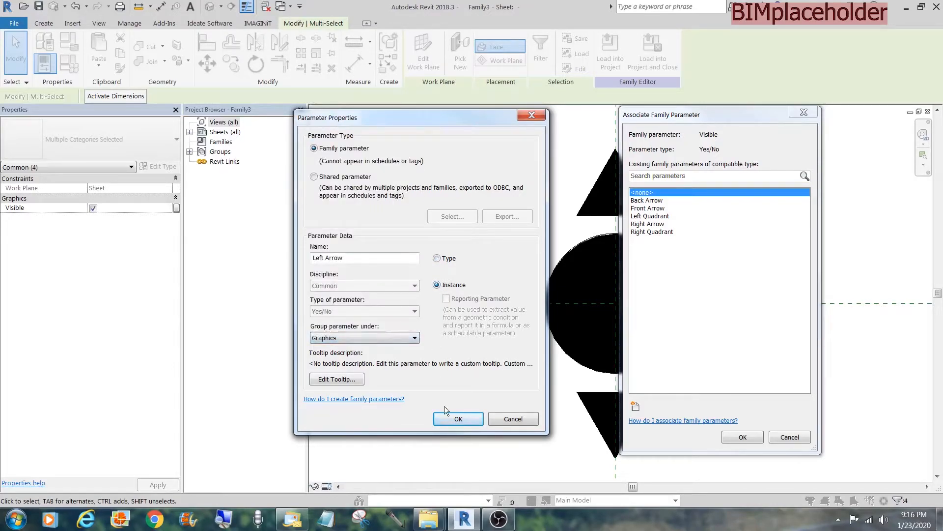
click(457, 418)
click(733, 436)
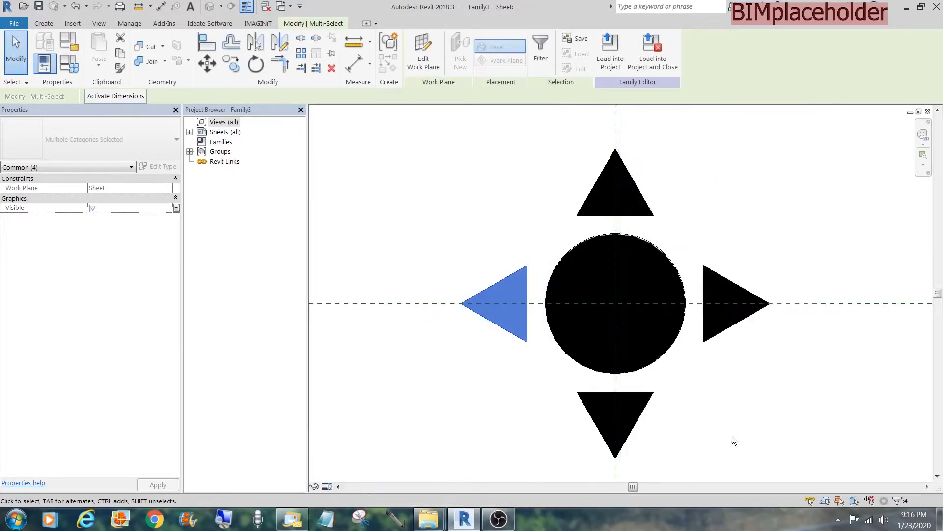
click(732, 436)
Step: Save the annotation family in the PARTS folder as SYM_Ceiling Mounted 2.rfa
middle_drag(458, 231, 462, 238)
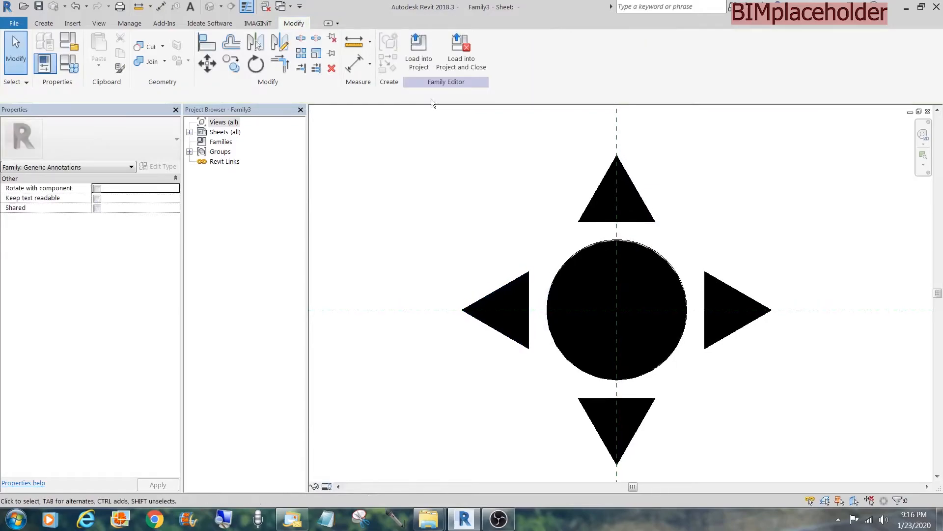
click(38, 7)
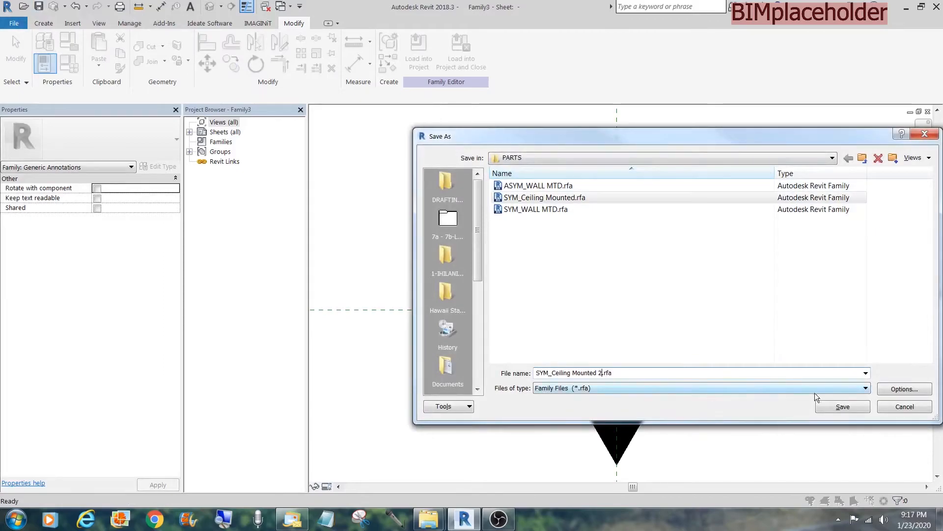
click(851, 407)
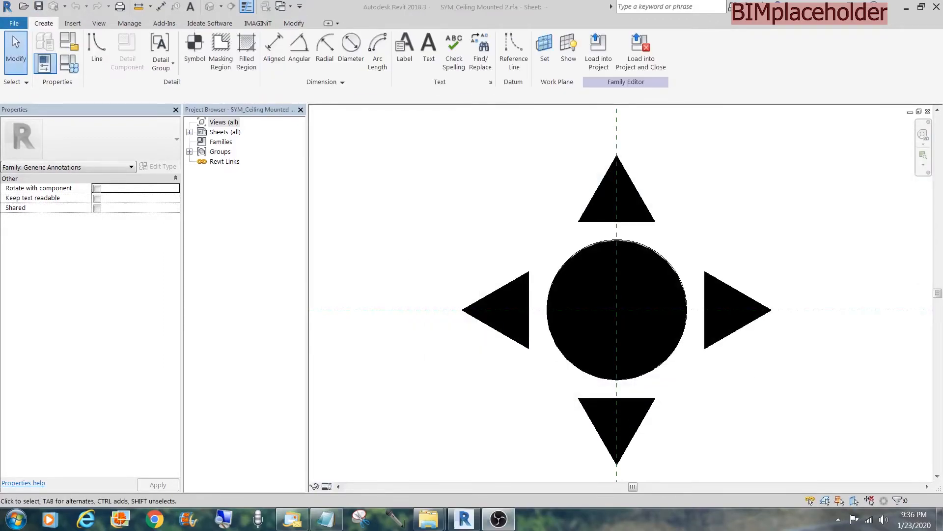
Step: Load the ceiling symbol into the exit sign family and place it at the intersection of the centre reference planes
click(638, 55)
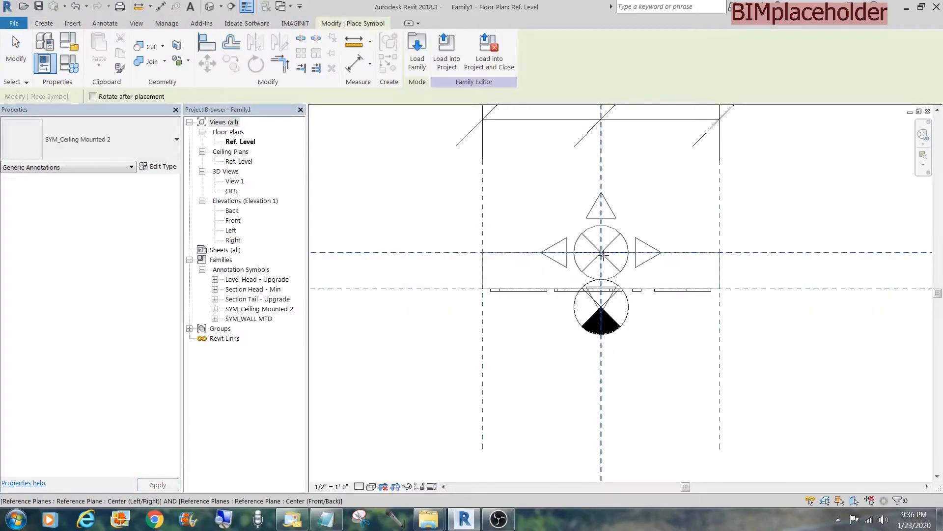
click(602, 253)
key(Escape)
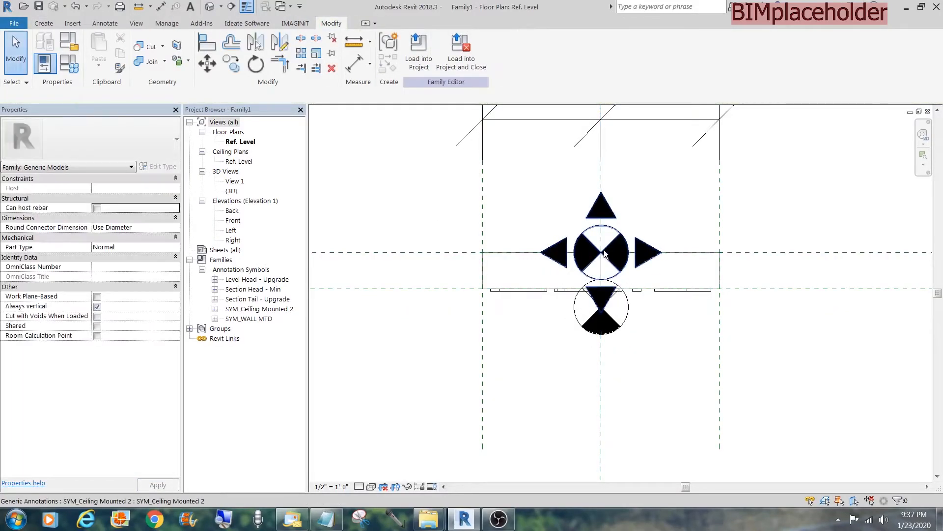
click(603, 254)
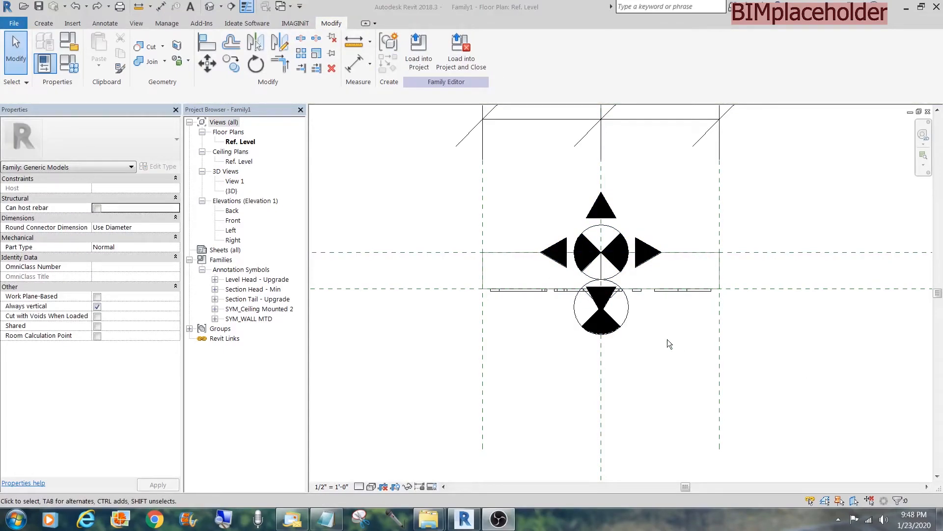
Step: Check which family parameter controls the wall-mounted symbol's visibility
click(623, 325)
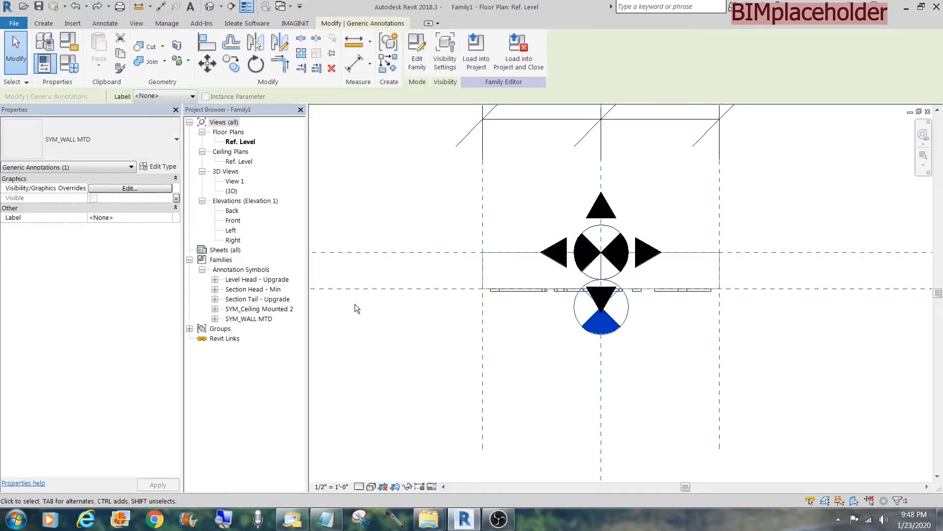
click(176, 198)
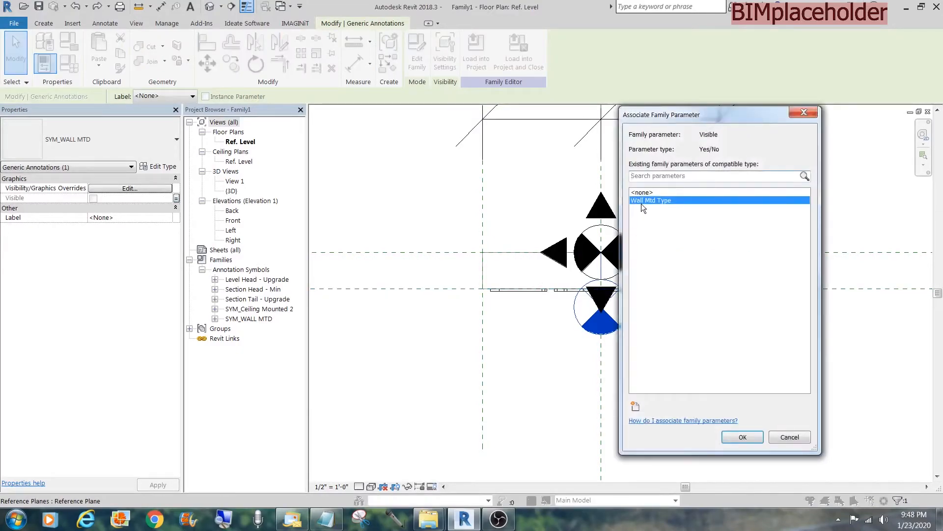
click(743, 437)
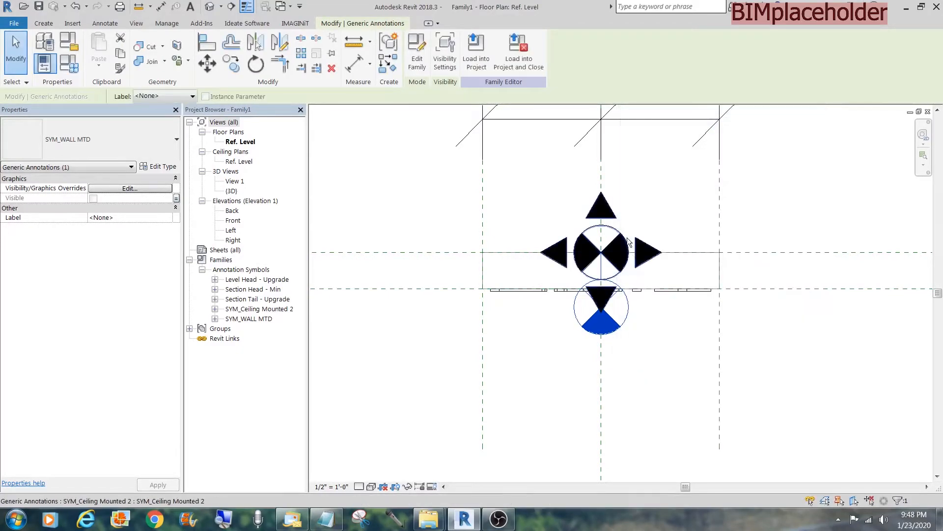
Step: Link the ceiling-mounted symbol's visibility to a new type parameter named Ceiling Mtd Type, grouped under General
click(623, 241)
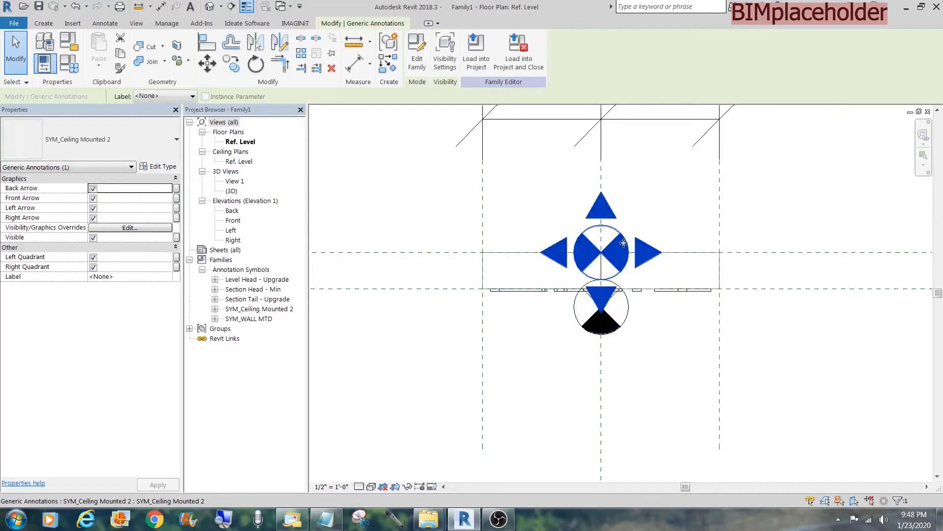
click(176, 237)
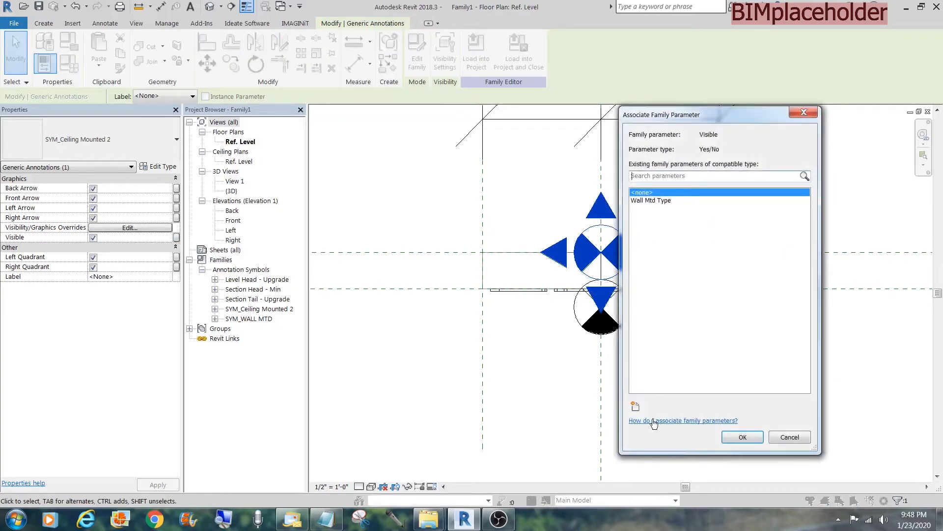
click(637, 403)
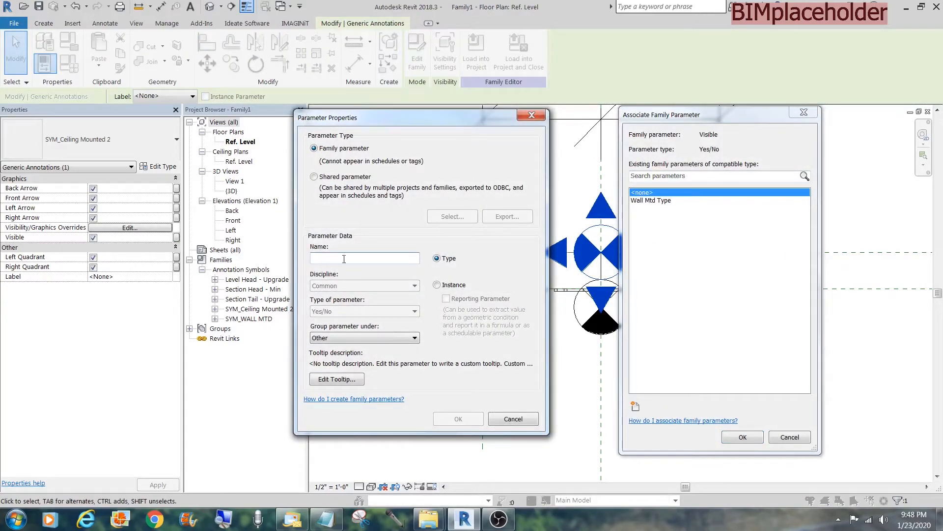
text(Ceiling Mtd Type)
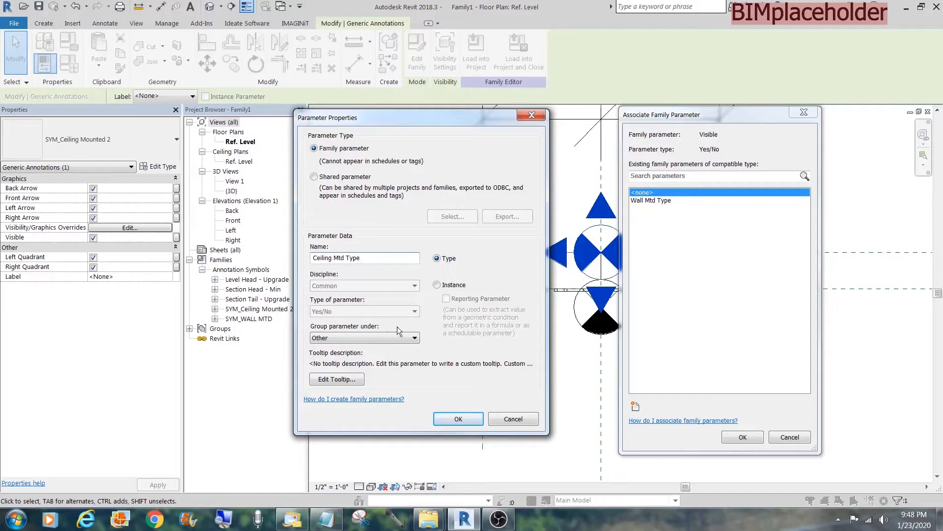
click(383, 338)
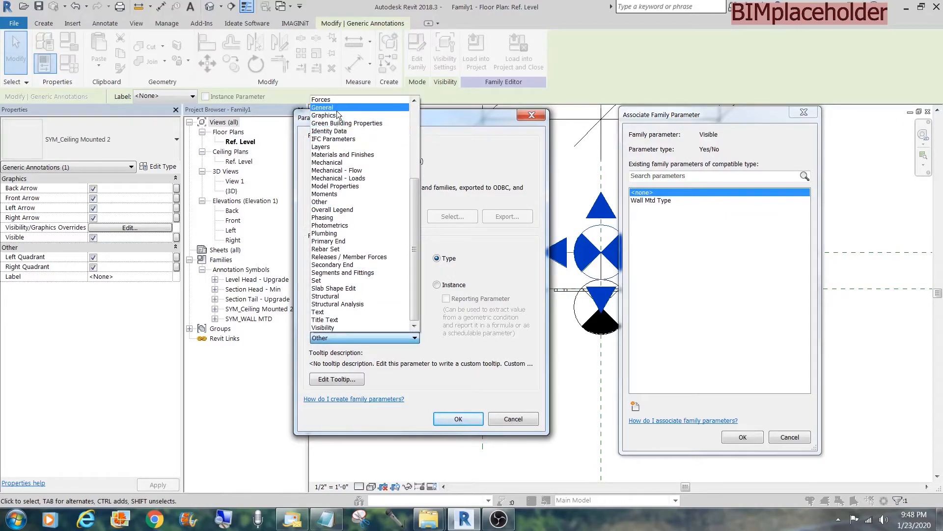
click(325, 107)
click(453, 419)
click(743, 436)
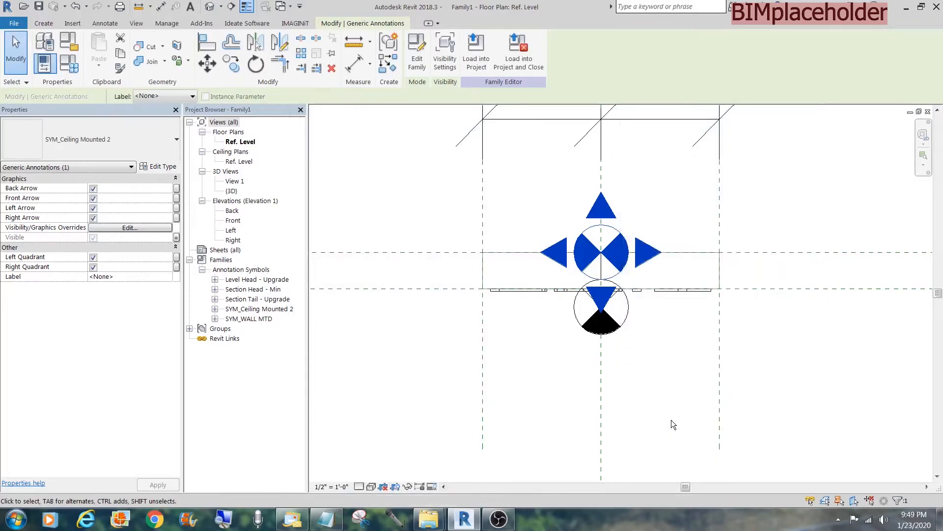
click(671, 419)
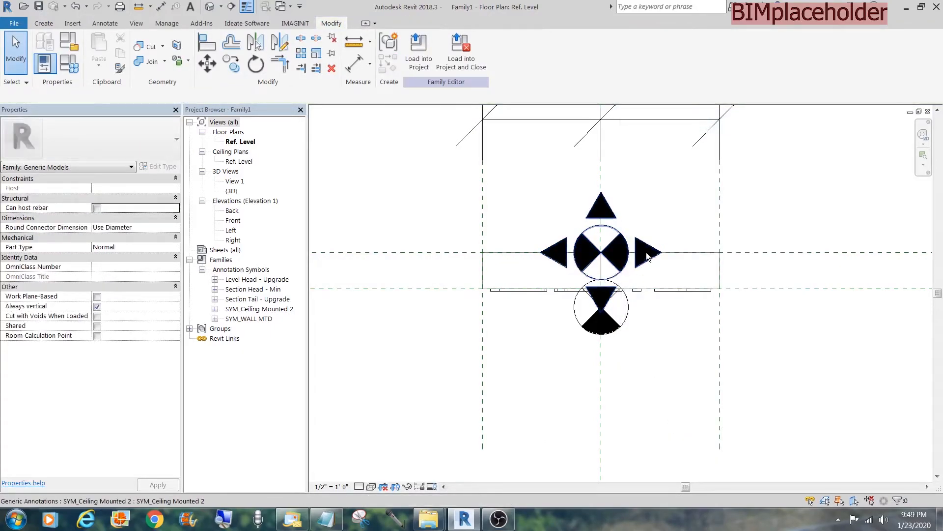
Step: Make Wall Type the current family type and turn off Ceiling Mtd Type for it
click(612, 219)
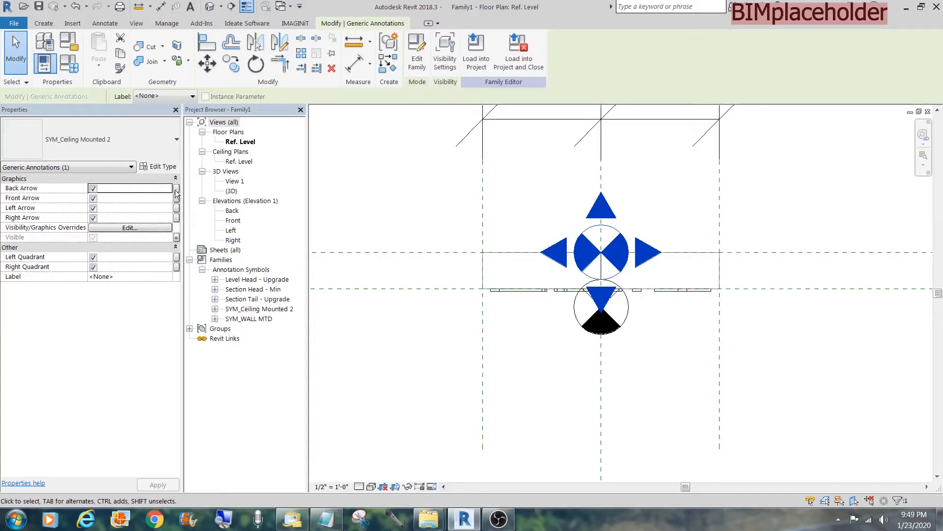
click(387, 215)
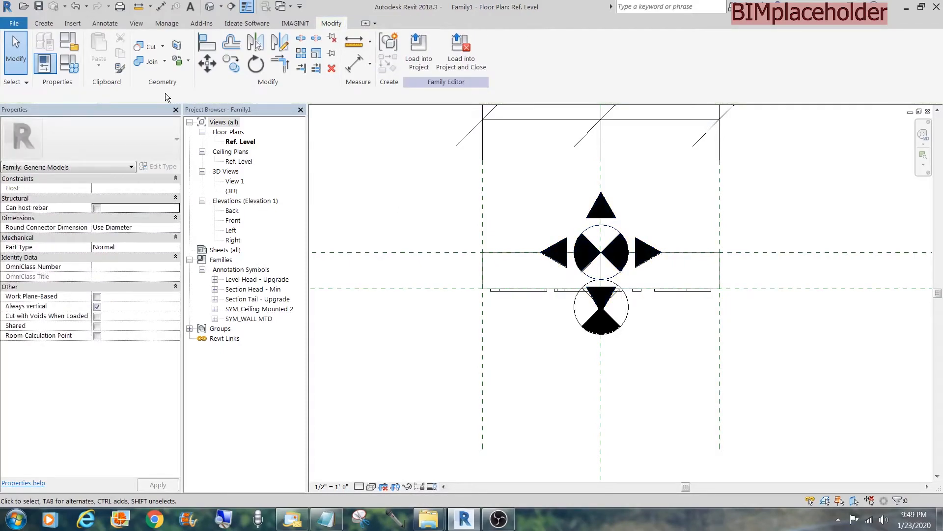
click(69, 63)
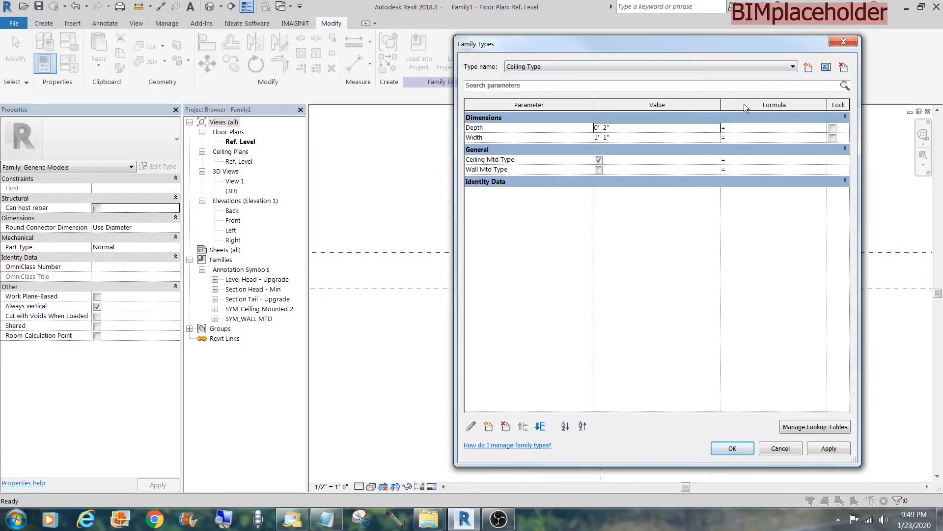
click(792, 66)
click(649, 83)
click(598, 159)
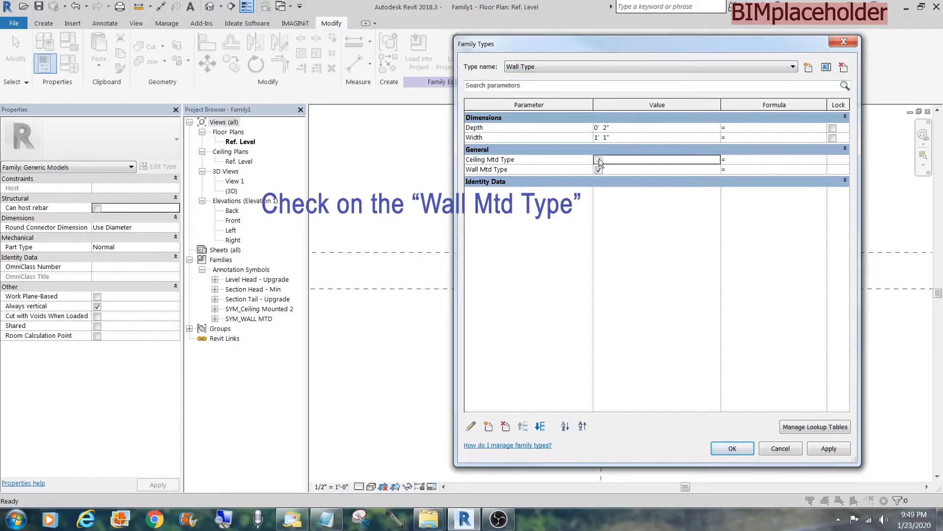
click(732, 449)
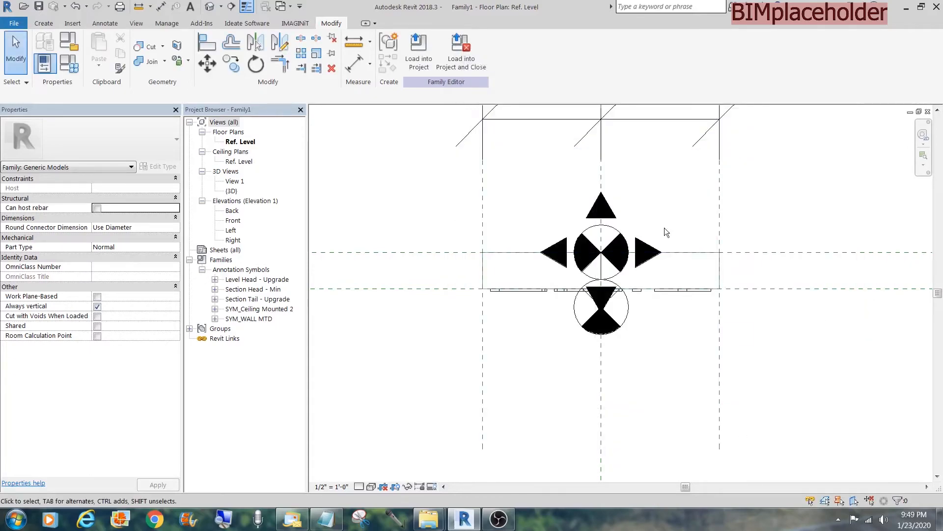
Step: Link the ceiling symbol's Back Arrow property to a new instance parameter named Back Arrow, grouped under Graphics
click(617, 222)
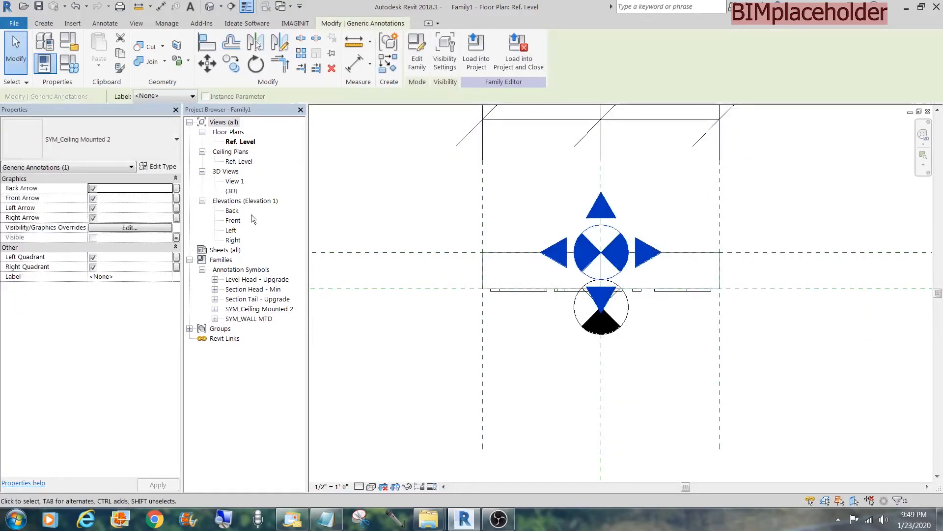
click(176, 190)
click(634, 407)
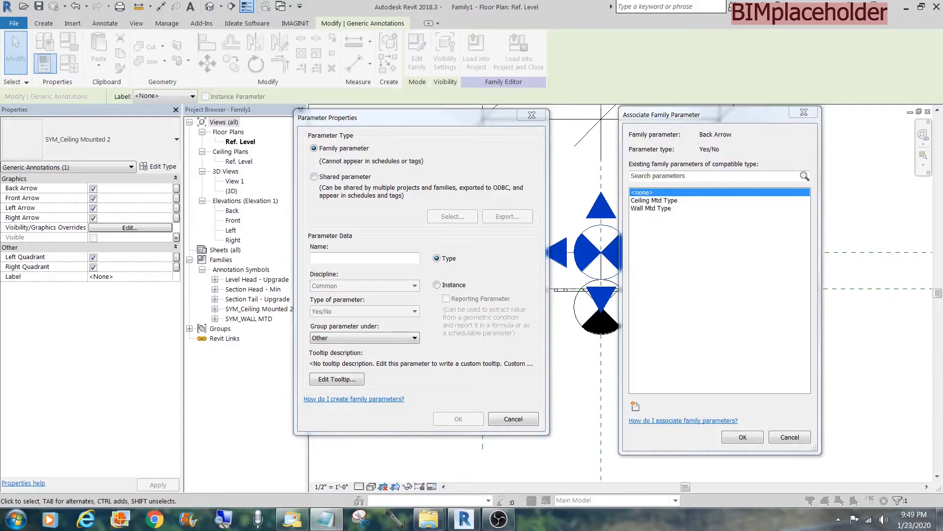
click(373, 257)
text(Back Arrow)
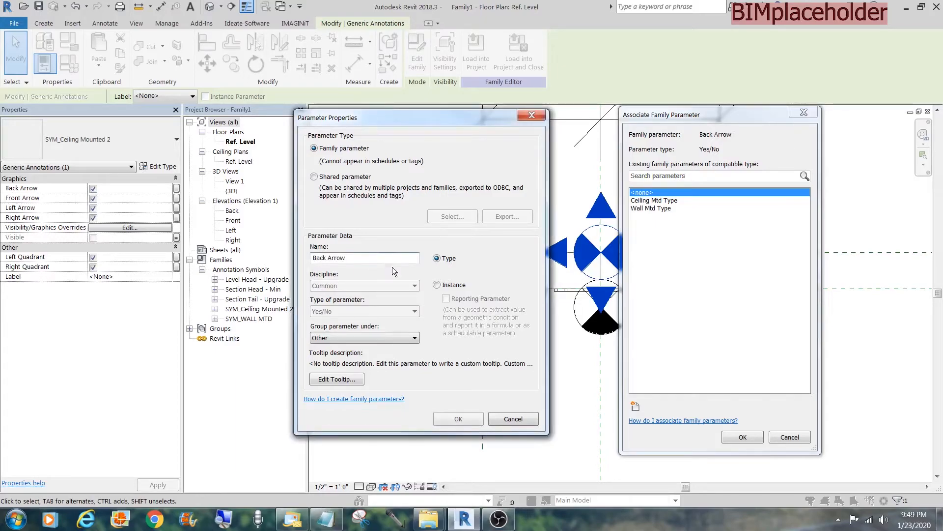
click(436, 284)
click(414, 338)
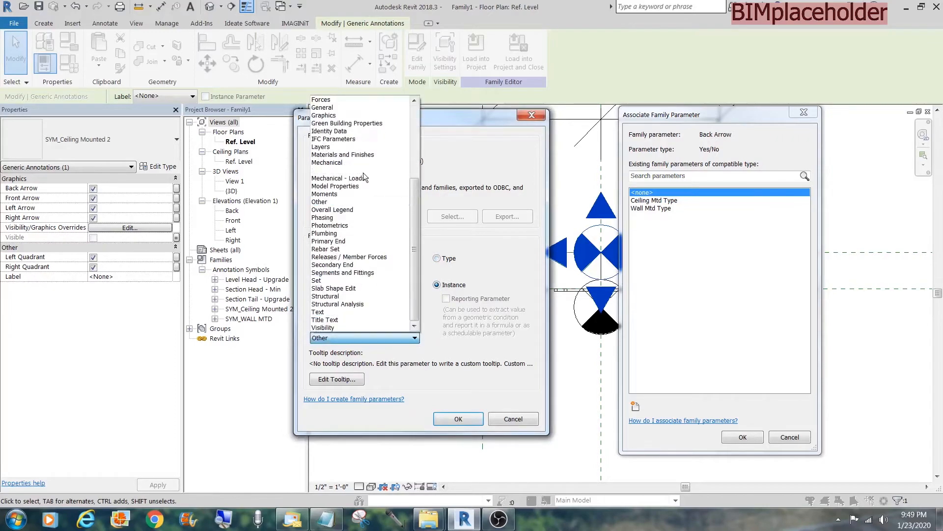
click(343, 115)
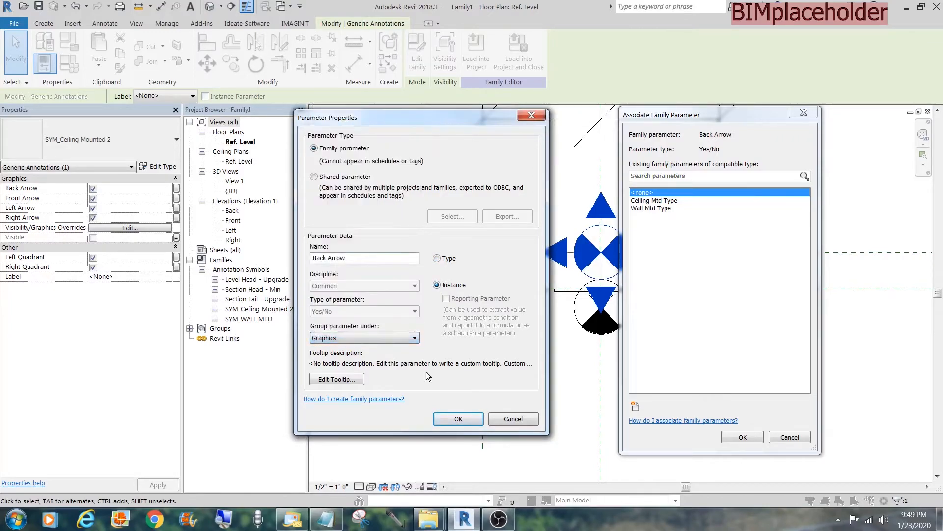
click(457, 419)
click(742, 437)
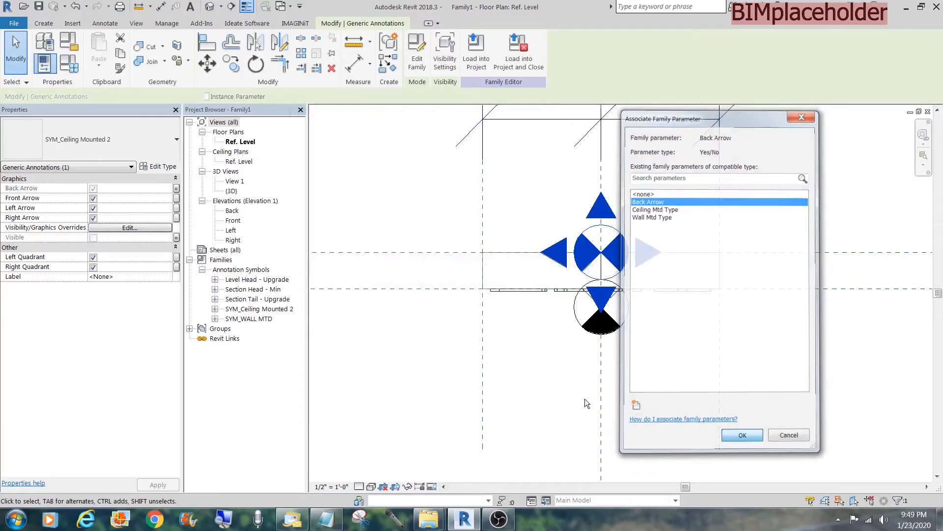
Step: Link the ceiling symbol's Front Arrow property to a new instance parameter named Front Arrow, grouped under Graphics
click(176, 198)
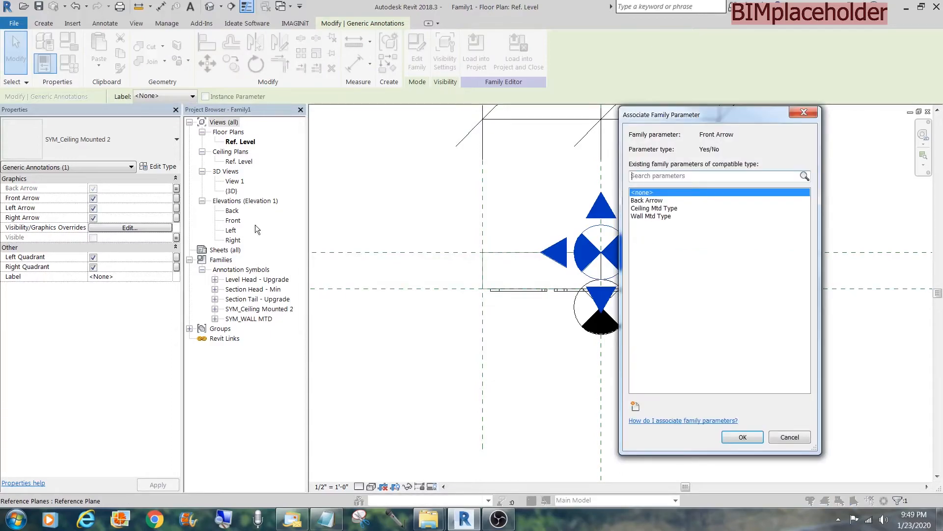
click(635, 406)
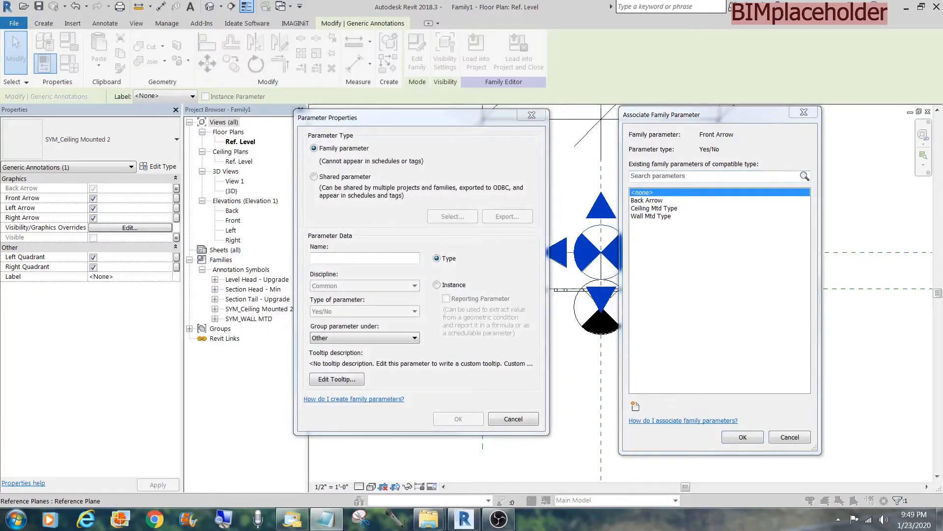
text(Front Arrow)
click(437, 284)
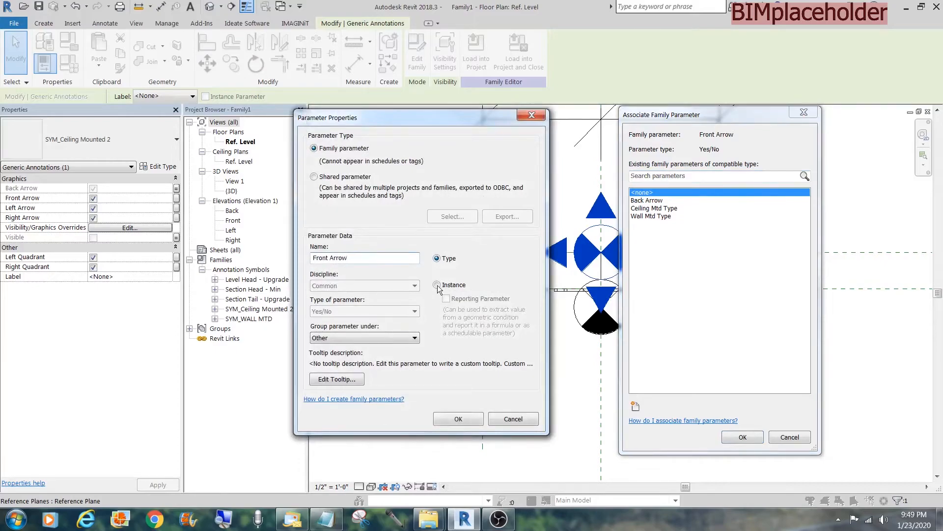
click(414, 338)
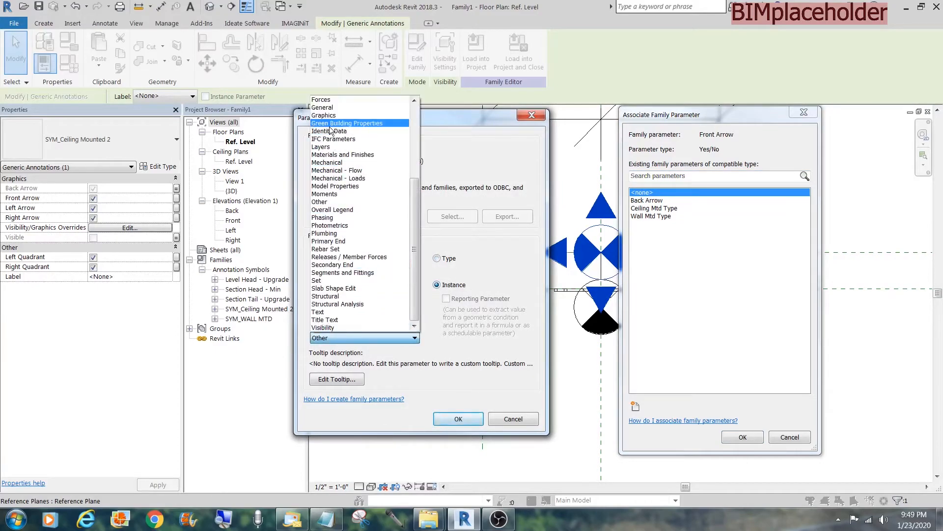
click(354, 115)
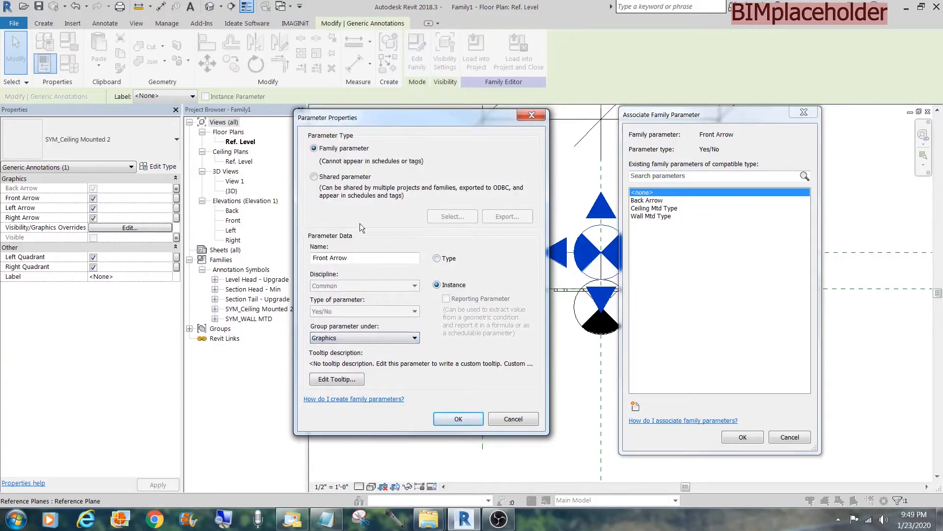
click(455, 418)
click(742, 437)
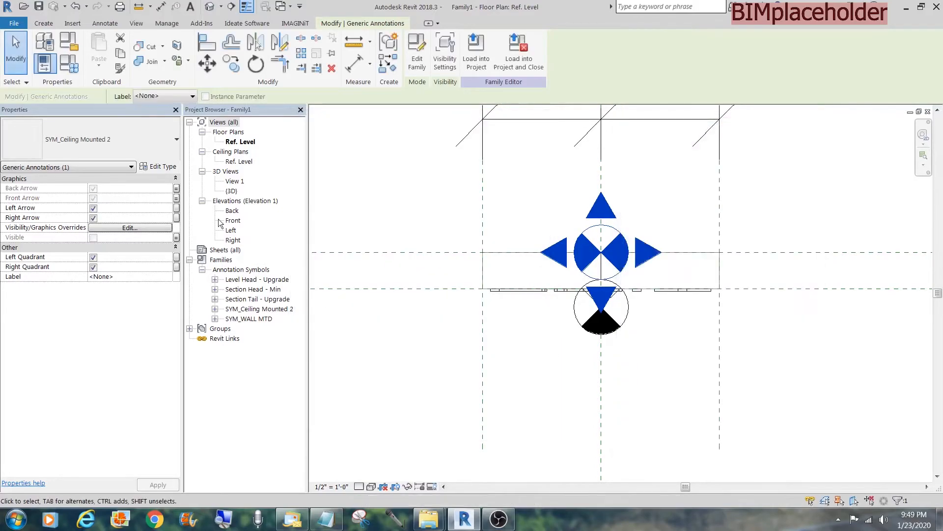
Step: Link the ceiling symbol's Left Arrow property to a new instance parameter named Left Arrow, grouped under Graphics
click(177, 208)
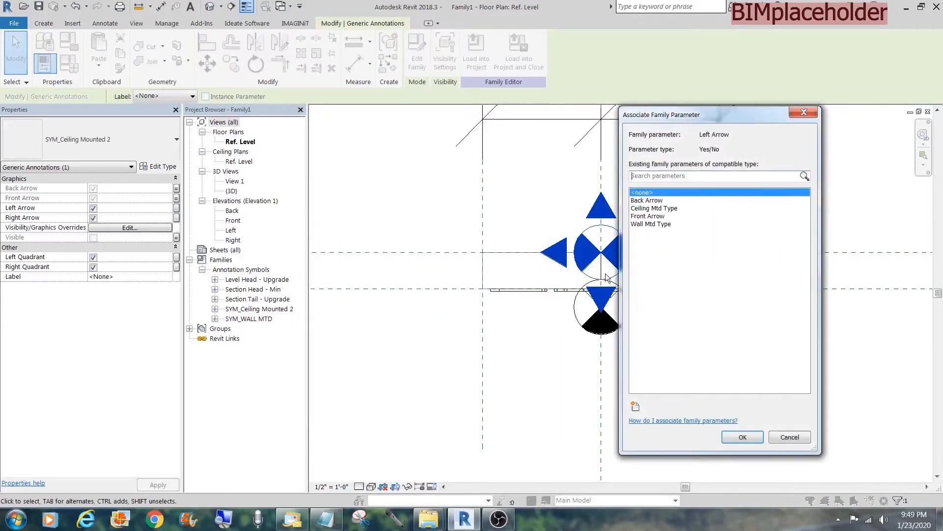
click(635, 407)
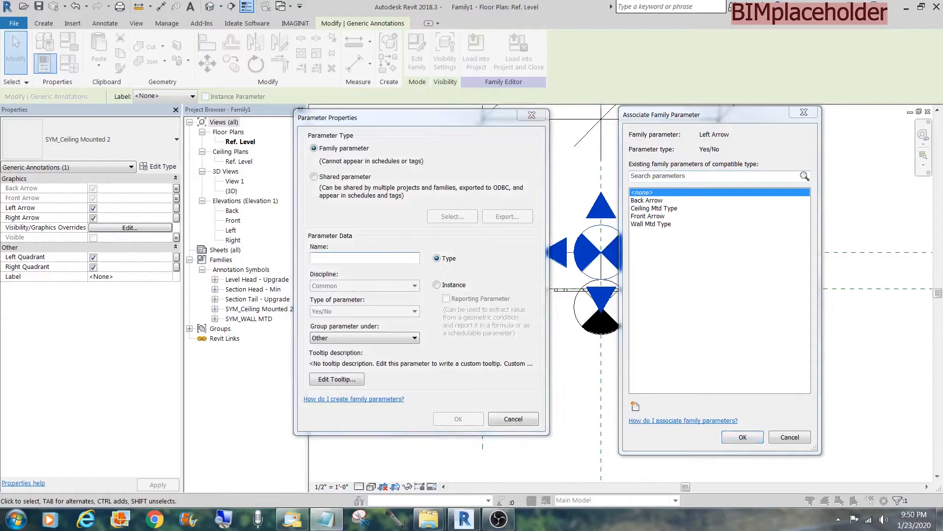
click(406, 258)
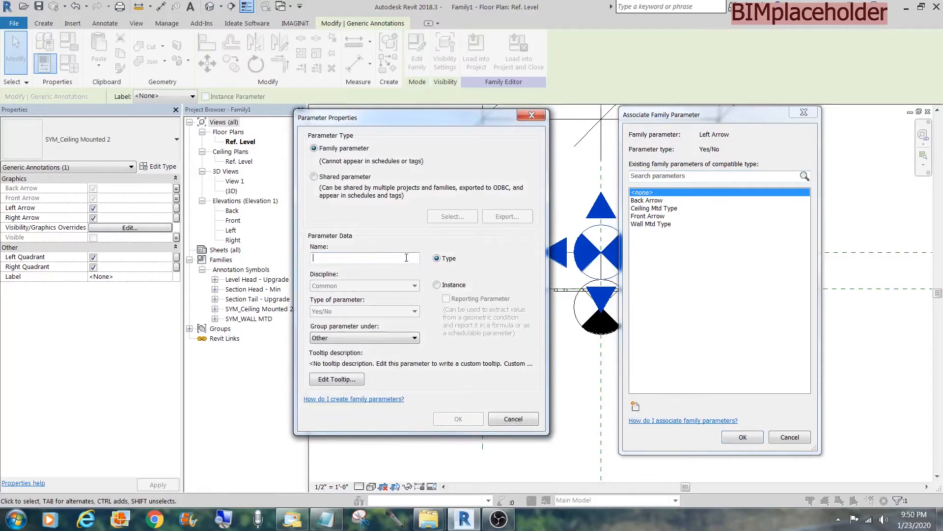
text(Left Arrow)
click(436, 285)
click(374, 337)
click(333, 127)
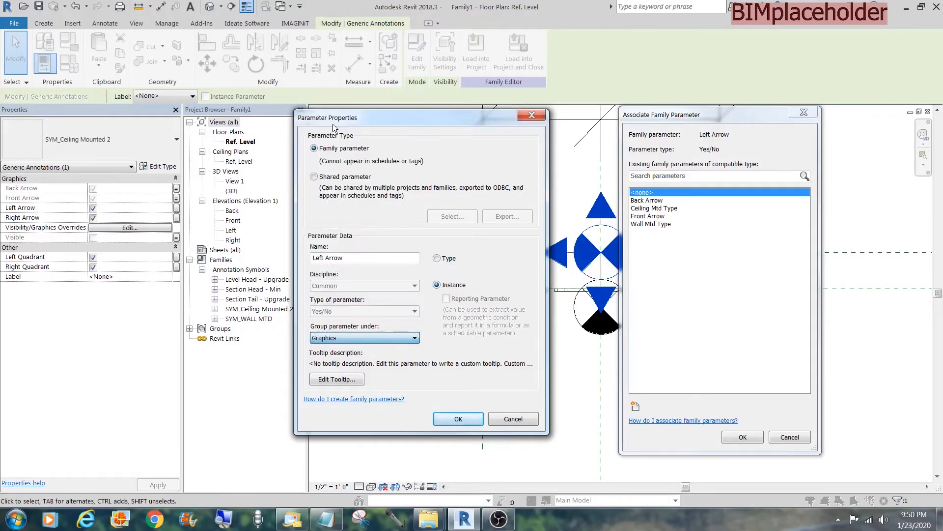
click(462, 419)
click(726, 436)
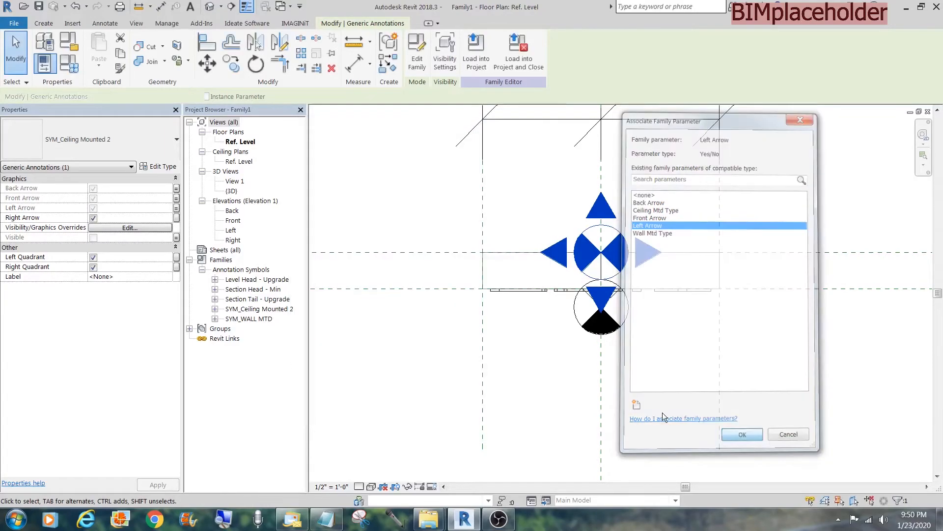
Step: Link the ceiling symbol's Right Arrow property to a new instance parameter named Right Arrow, grouped under Graphics
click(176, 217)
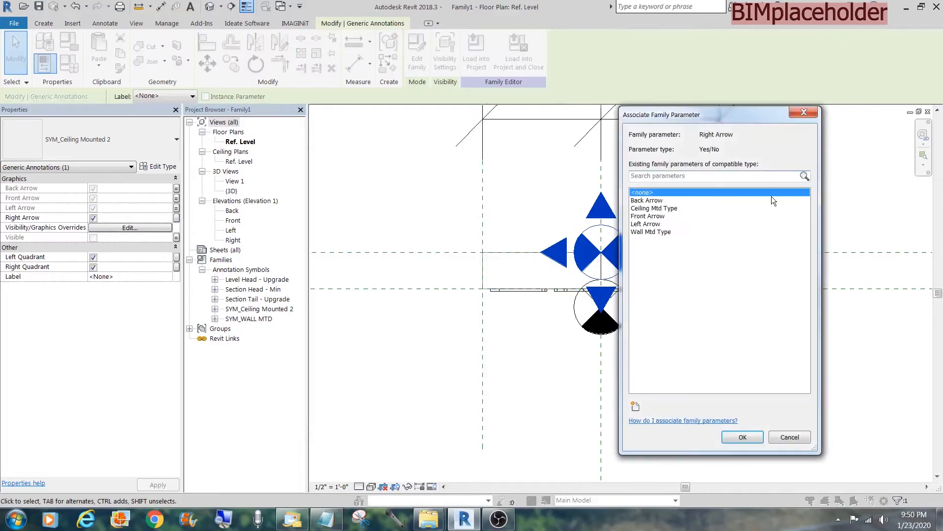
click(635, 406)
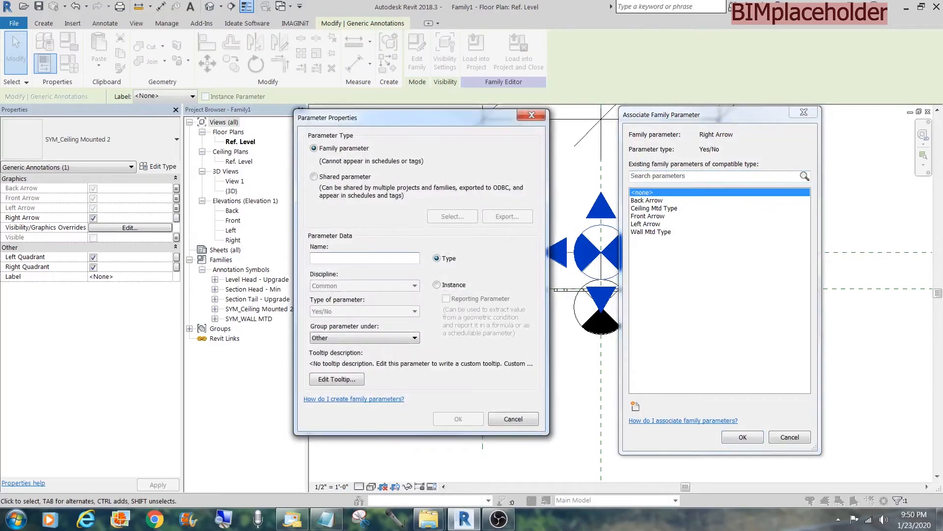
click(364, 258)
text(Right Arrow)
click(381, 337)
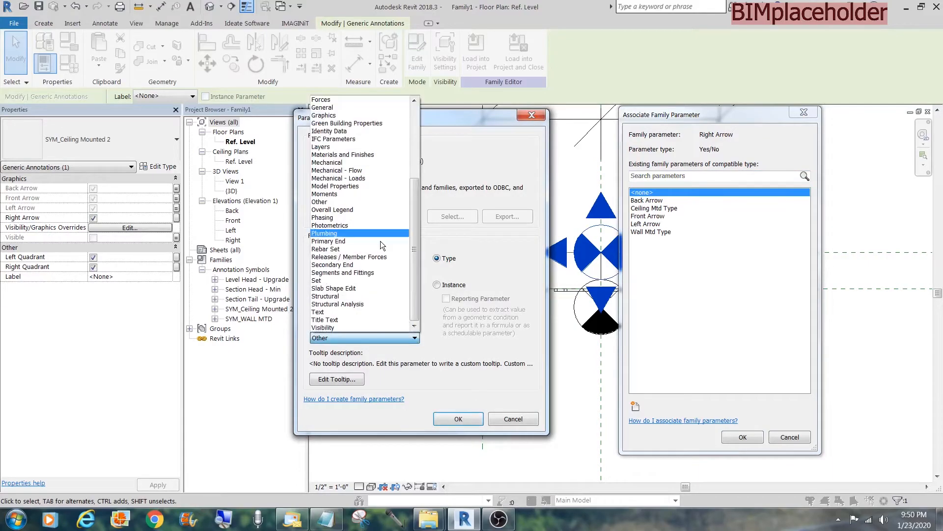
click(334, 115)
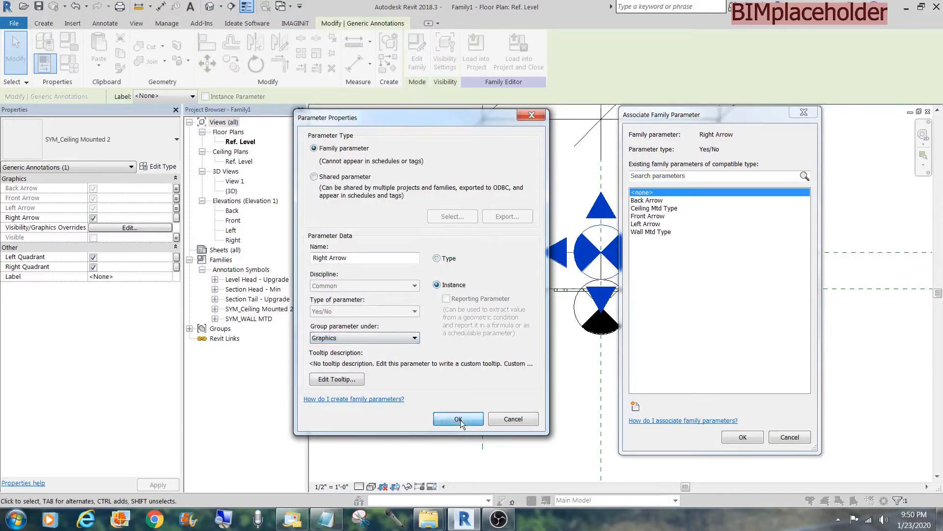
click(458, 419)
click(741, 436)
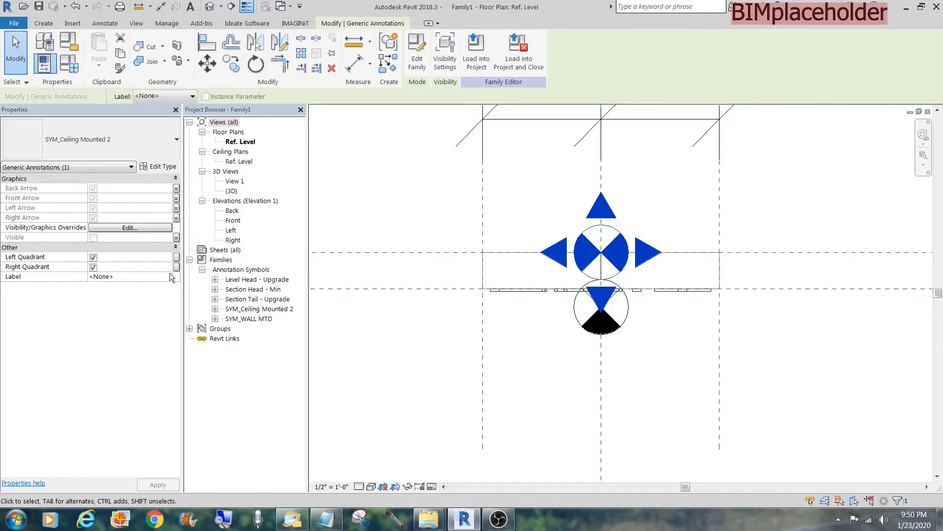
Step: Link the ceiling symbol's Left Quadrant property to a new instance parameter named Left Quadrant, grouped under Other
click(176, 258)
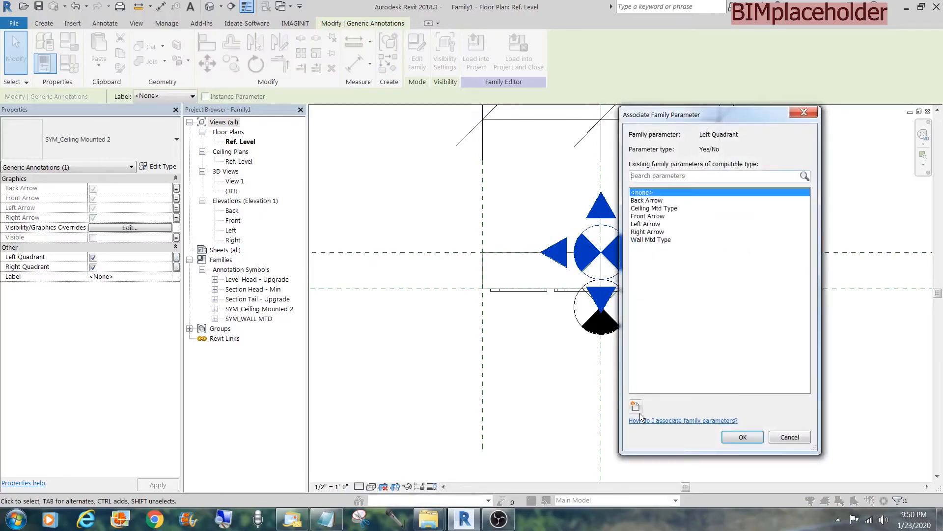
click(635, 405)
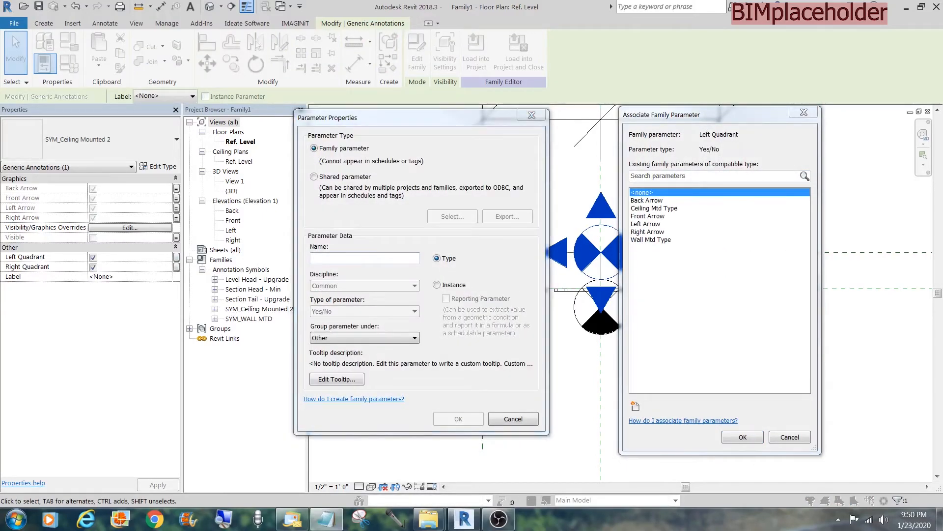
click(390, 260)
text(Left Quadrant)
click(436, 285)
click(414, 338)
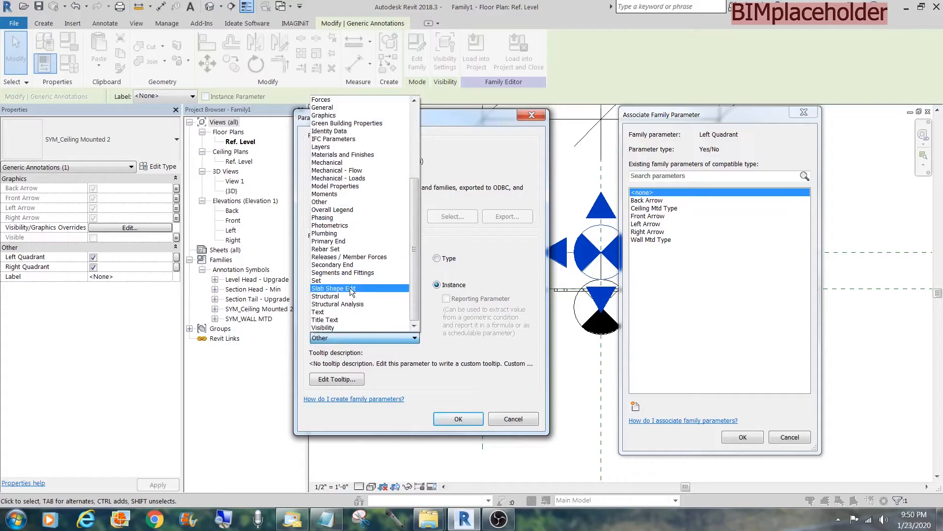
click(366, 202)
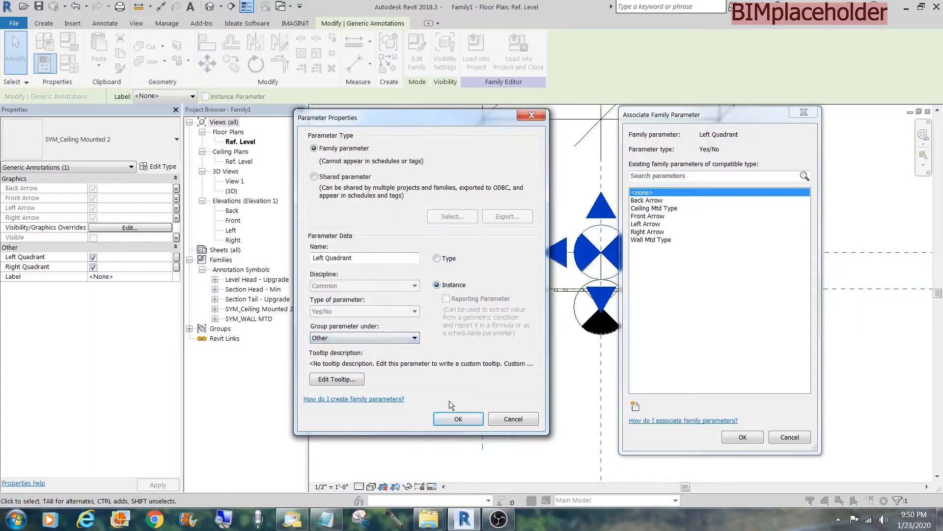
click(453, 418)
click(743, 437)
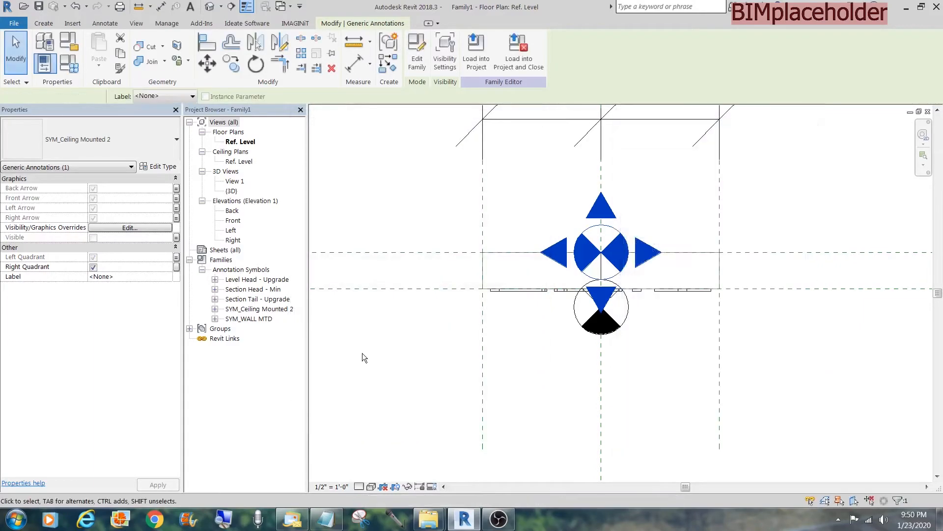
Step: Link the ceiling symbol's Right Quadrant property to a new instance parameter named Right Quadrant, grouped under Other, and deselect the symbol
click(176, 268)
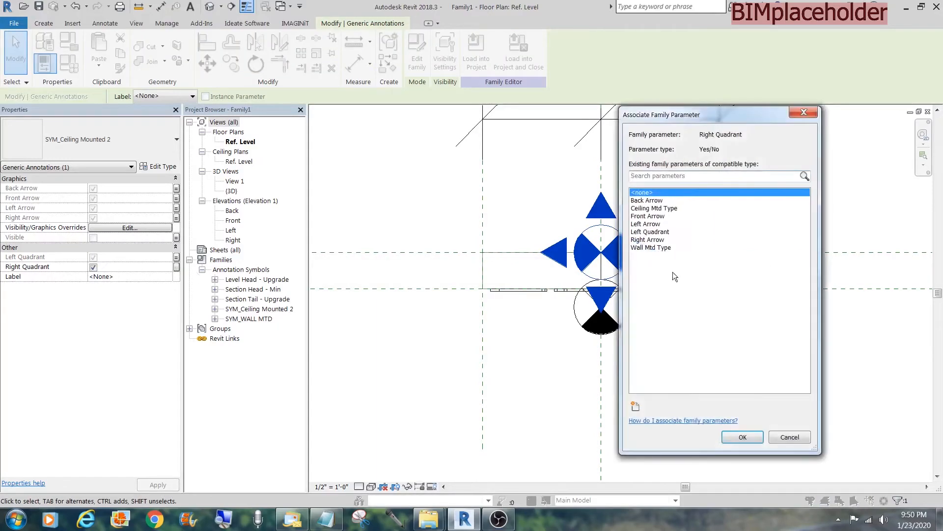
click(635, 406)
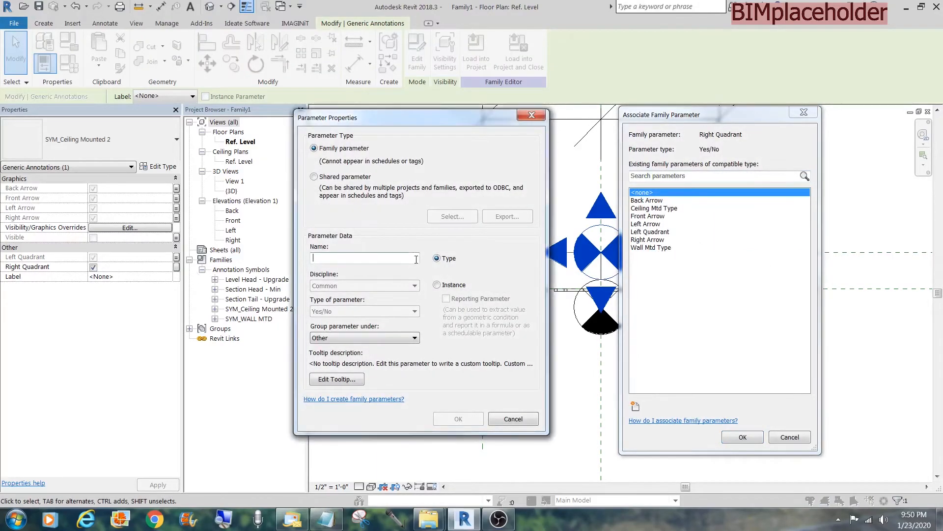
click(437, 285)
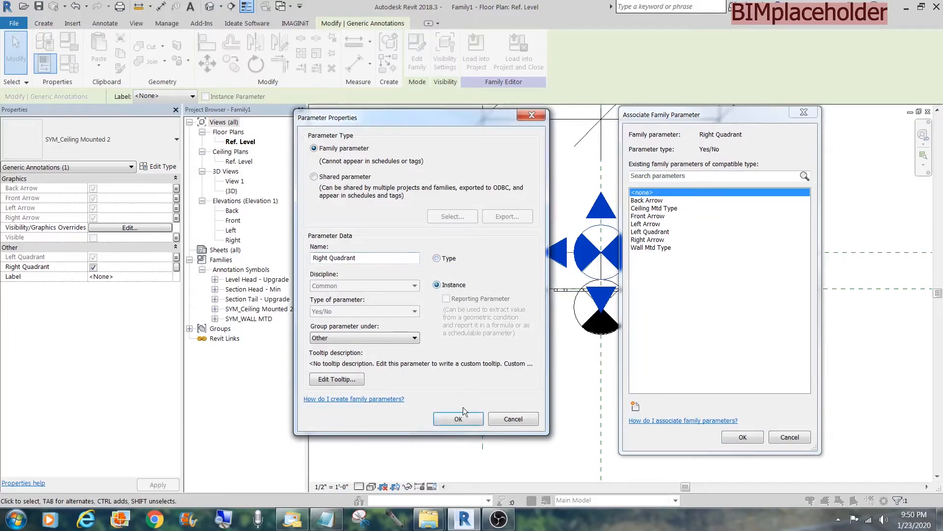
click(460, 418)
click(737, 436)
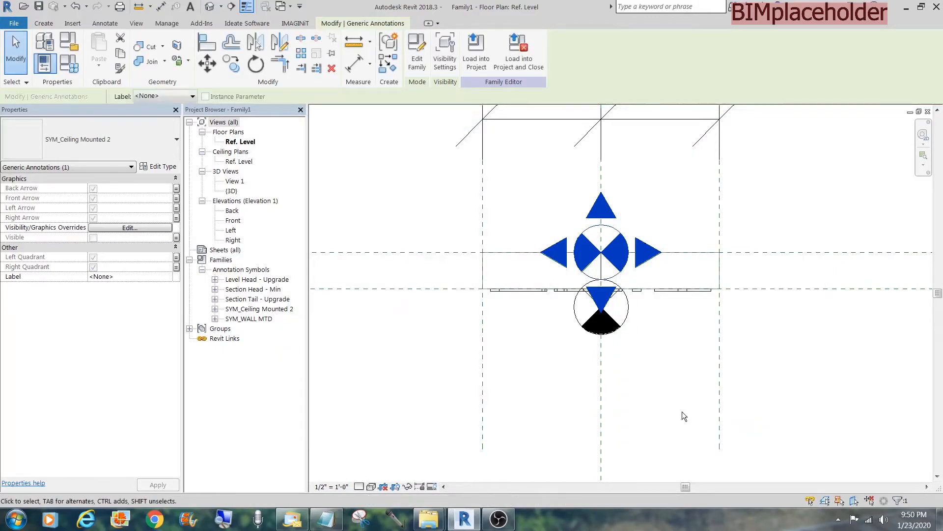
click(648, 393)
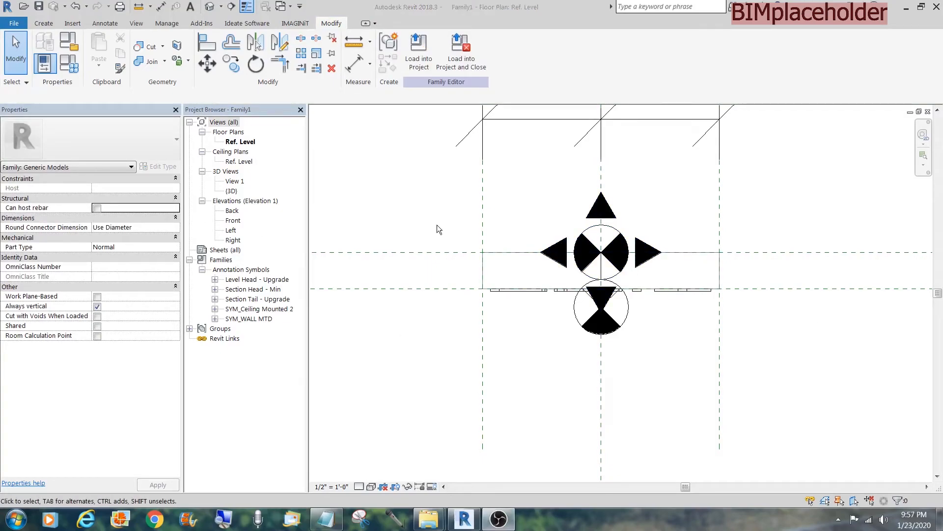
Step: Create a new project in which to test the exit sign family
click(14, 23)
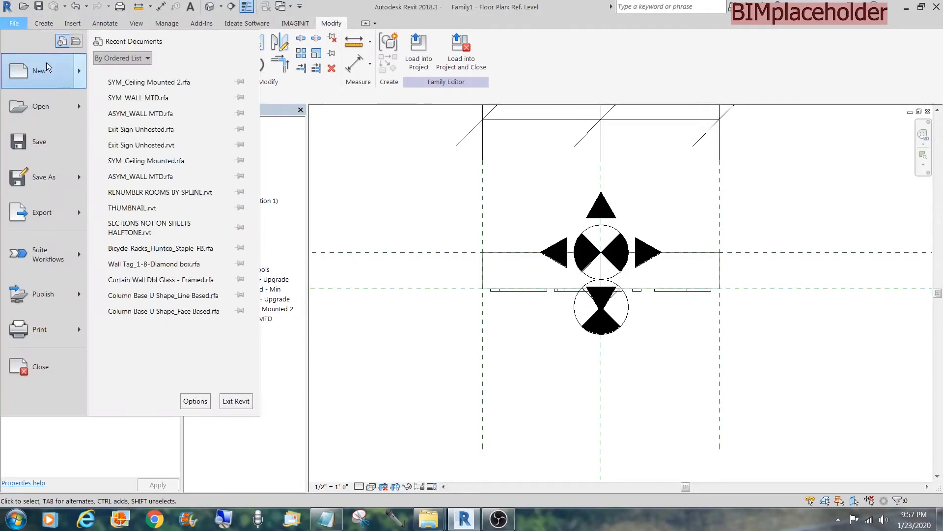
click(79, 80)
click(515, 235)
click(442, 246)
click(444, 299)
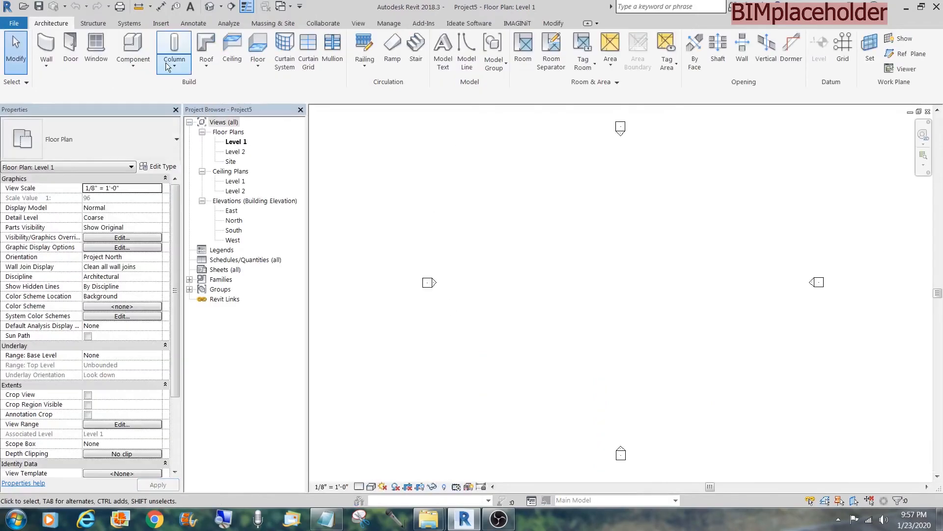
Step: Draw a closed cross-shaped corridor of Generic - 8" walls on Level 1 with an unconnected height of 9' 0"
click(43, 47)
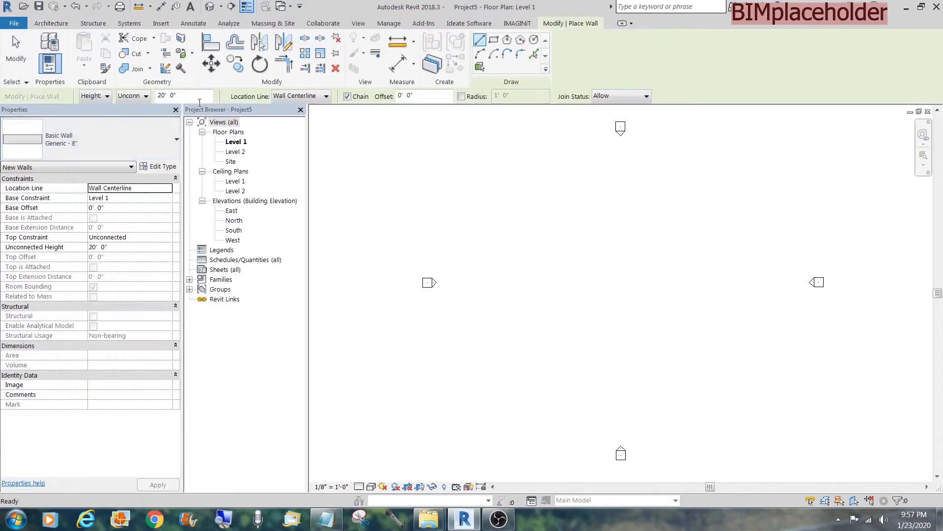
text(9)
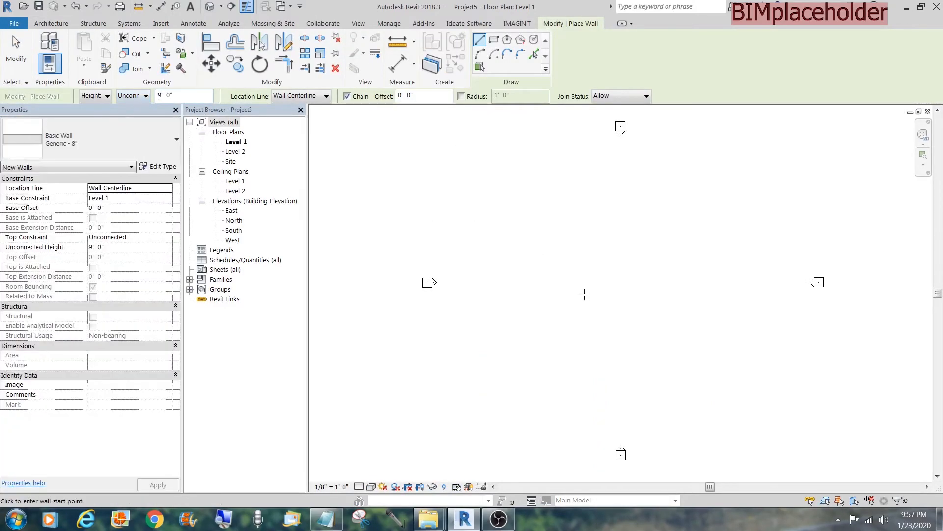
click(568, 283)
click(567, 254)
click(582, 254)
click(581, 283)
click(616, 283)
click(616, 297)
click(582, 296)
click(582, 330)
click(567, 331)
click(567, 296)
click(525, 296)
click(526, 284)
key(Escape)
key(Escape)
Step: Switch back to the exit sign family Family1 and load it into the new project
click(279, 7)
click(244, 38)
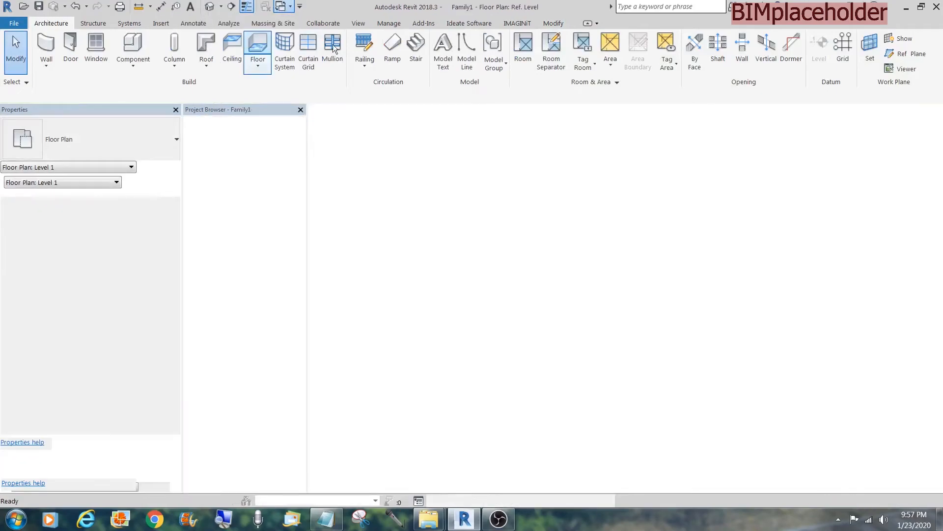
click(425, 59)
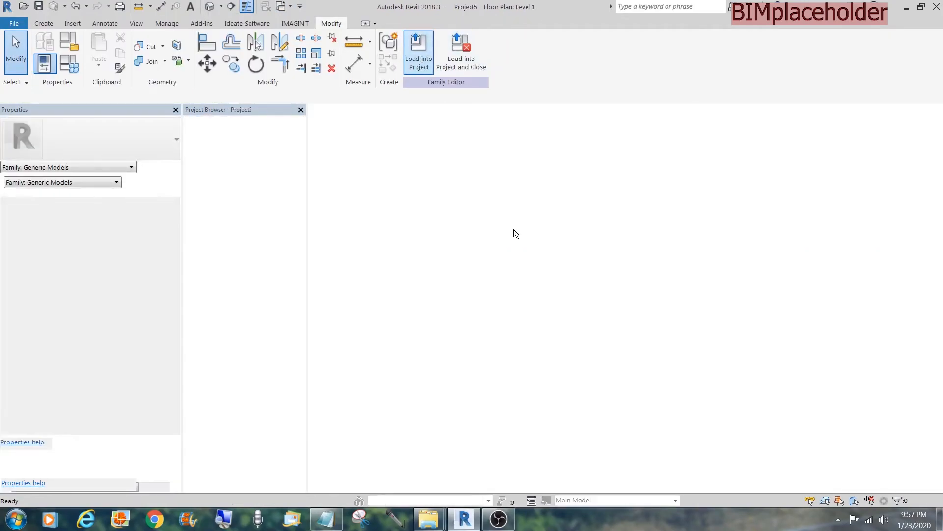
Step: Place a Wall Type exit sign at the middle of the end wall of each of the four corridor arms
scroll(557, 278, up, 3)
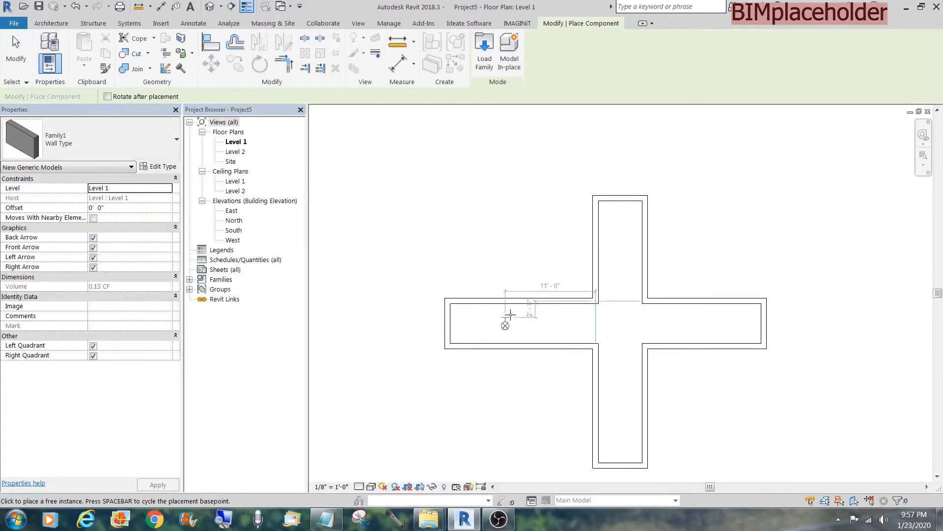
click(451, 322)
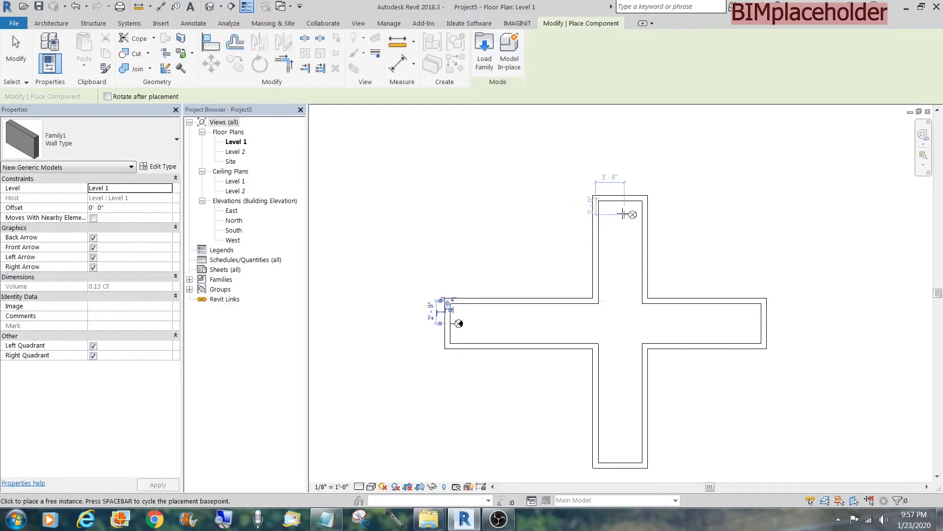
click(621, 201)
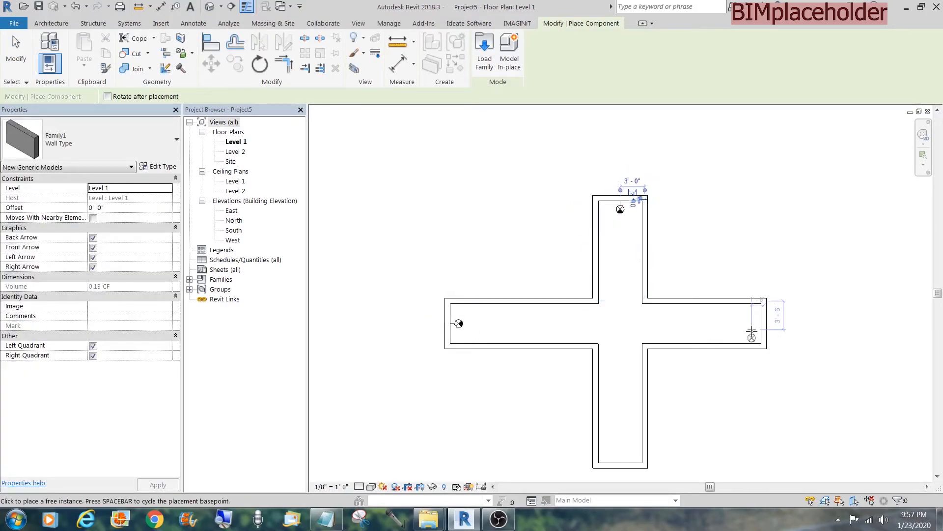
click(760, 322)
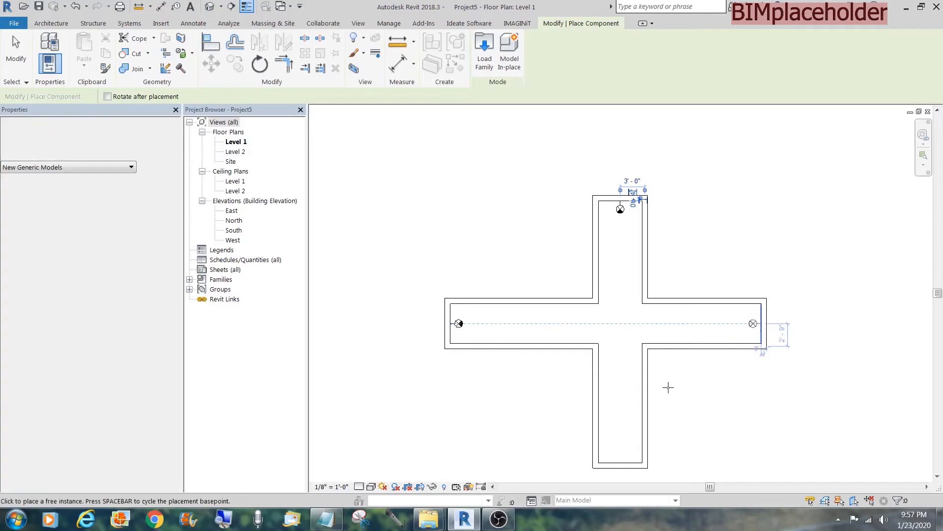
click(620, 463)
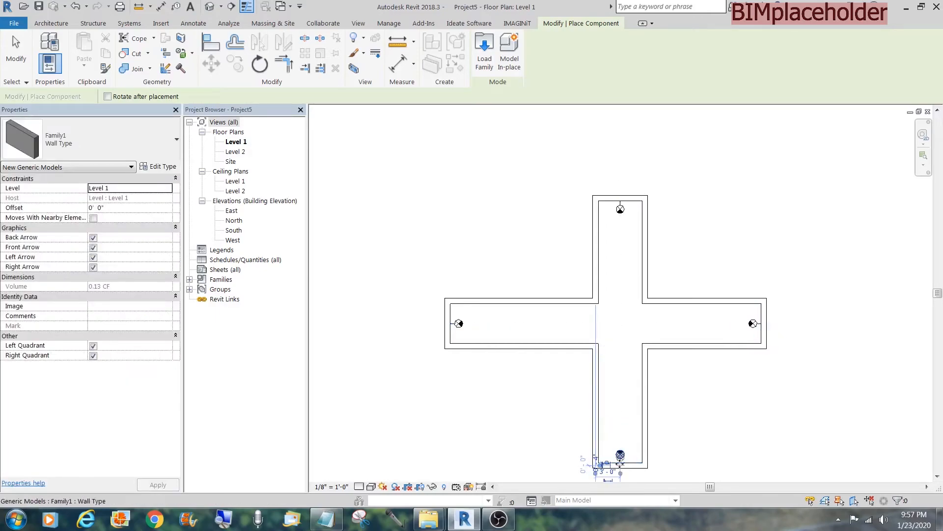
Step: Place five Ceiling Type exit signs, one at the corridor crossing and one along the centre of each arm
click(168, 139)
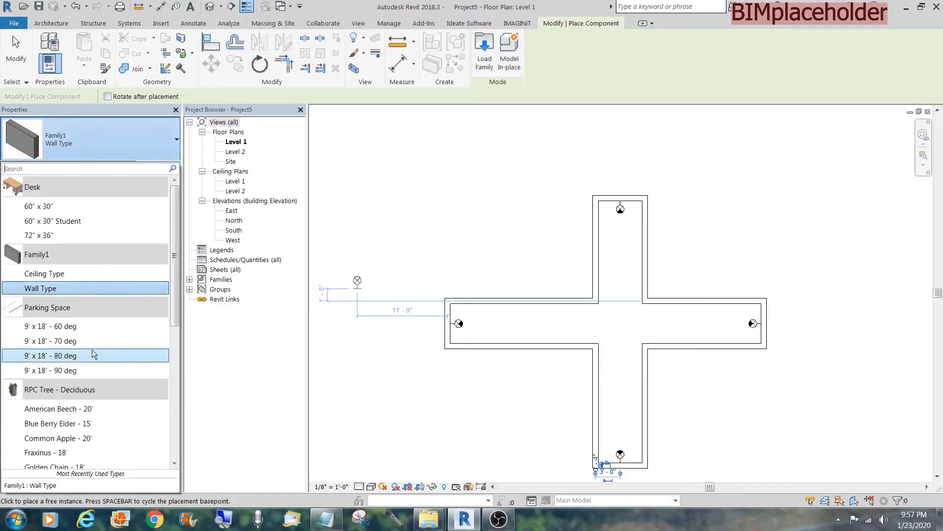
click(93, 273)
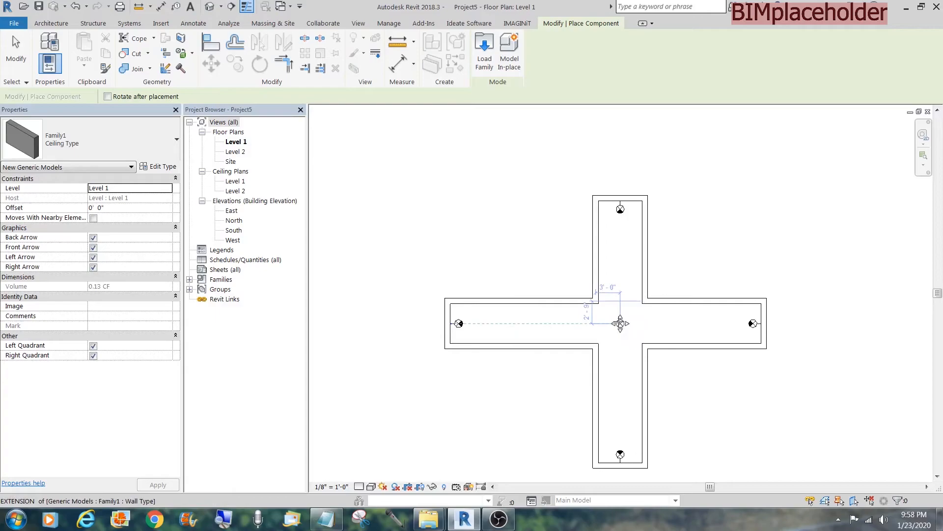
click(619, 322)
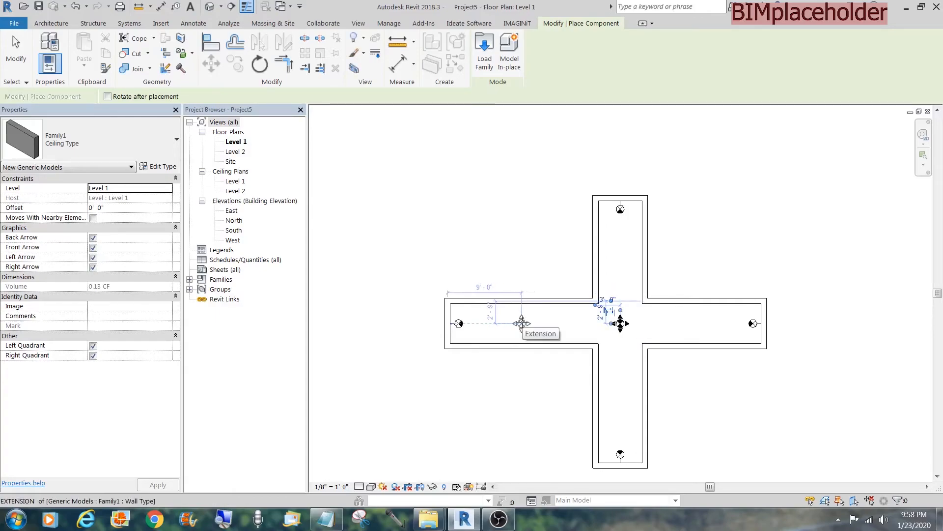
click(538, 323)
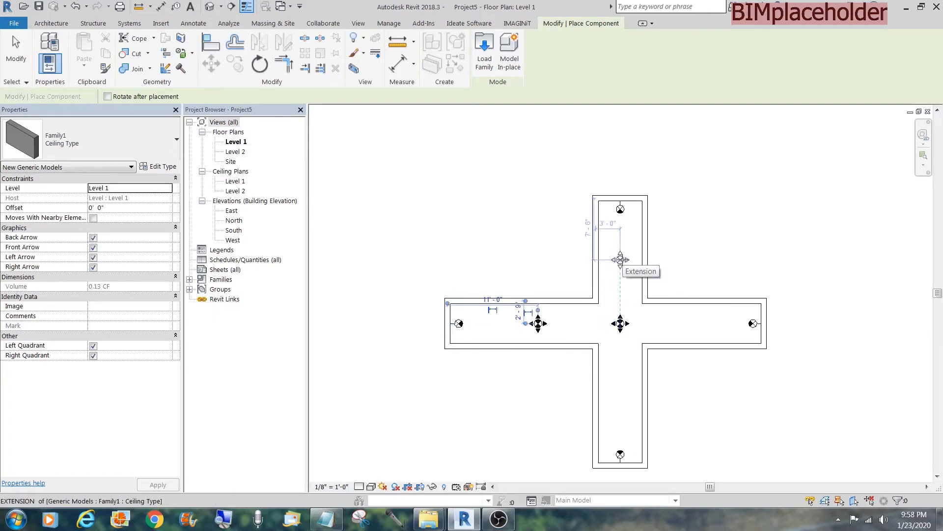
click(620, 260)
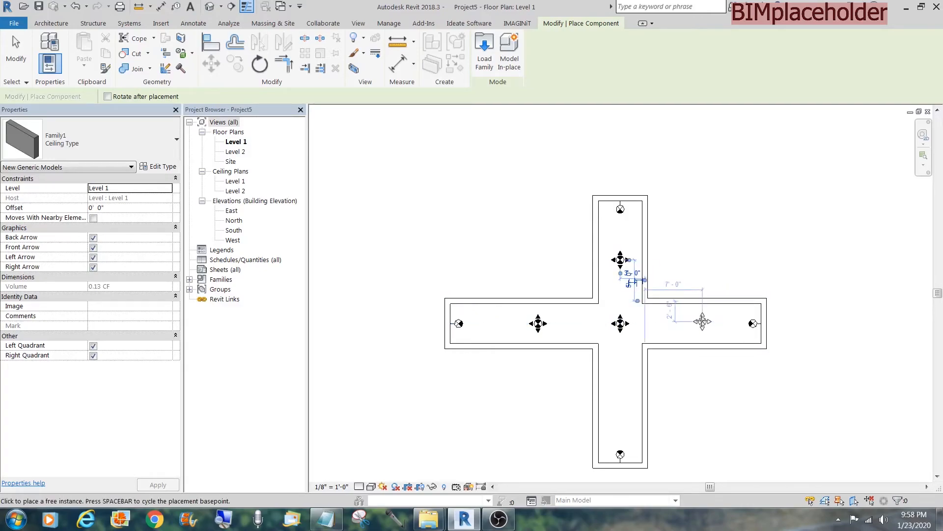
click(702, 321)
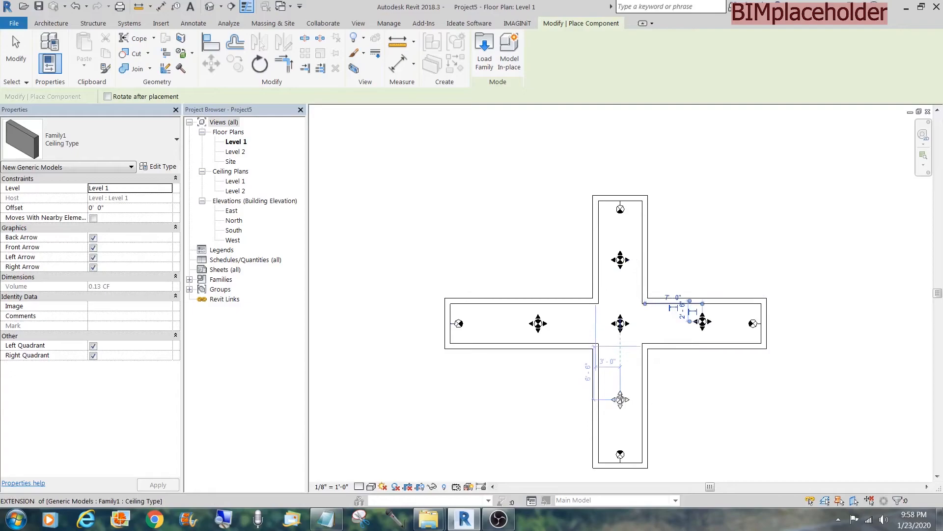
click(620, 396)
key(Escape)
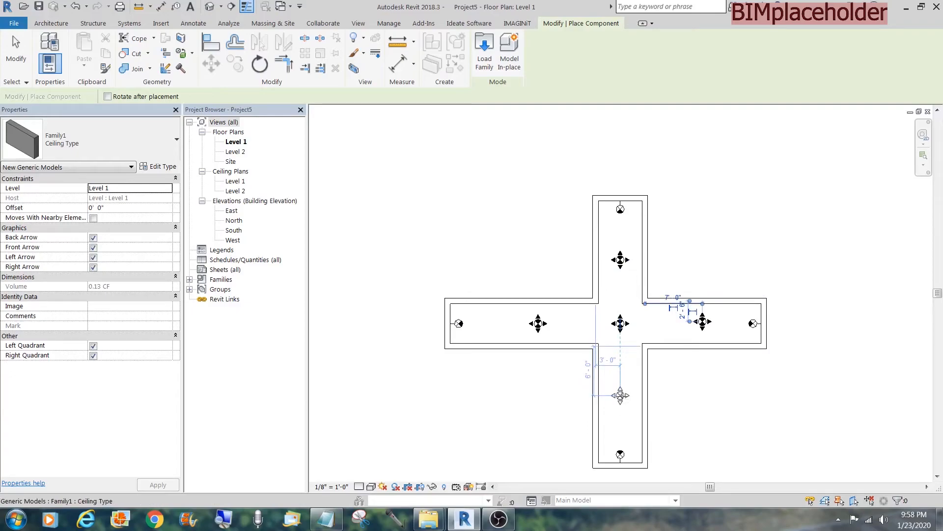
key(Escape)
Step: Turn off Left Arrow and Right Arrow on the upper corridor arm's ceiling sign, keeping its Back and Front Arrows on
scroll(727, 216, up, 2)
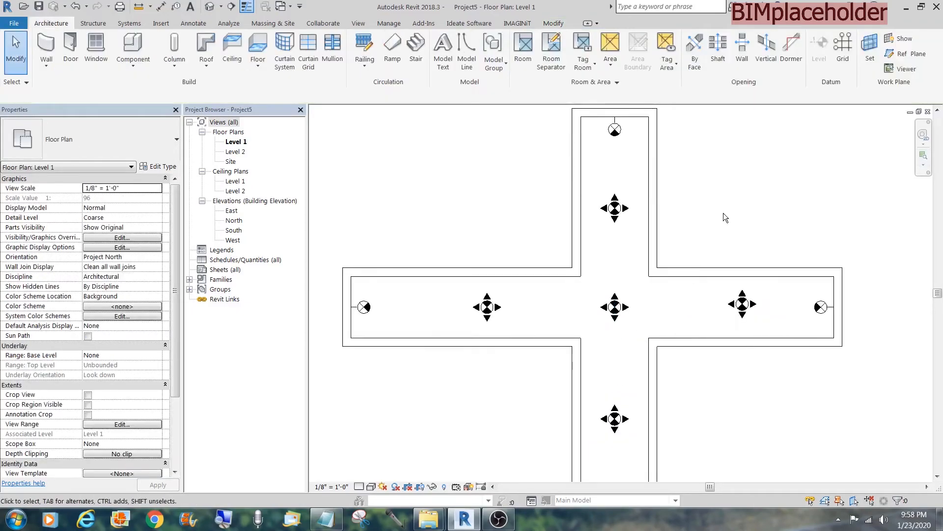
click(615, 212)
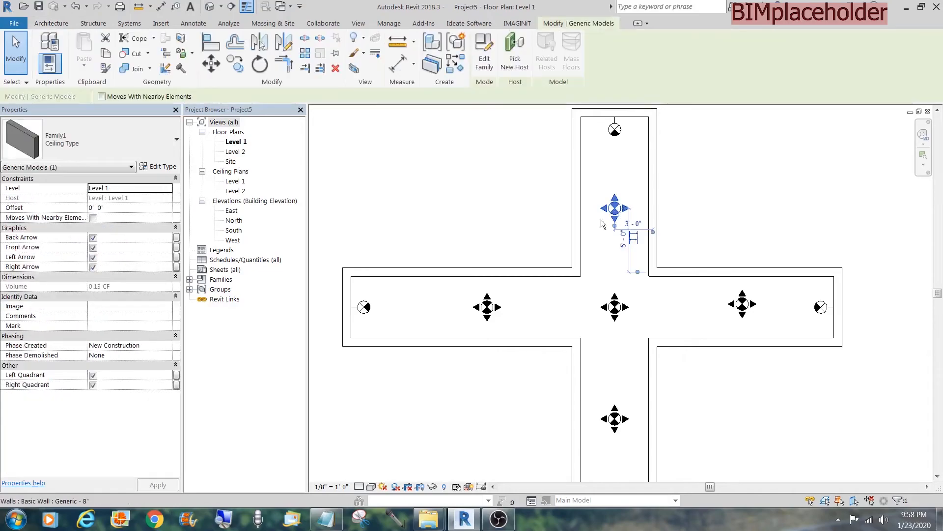
click(93, 247)
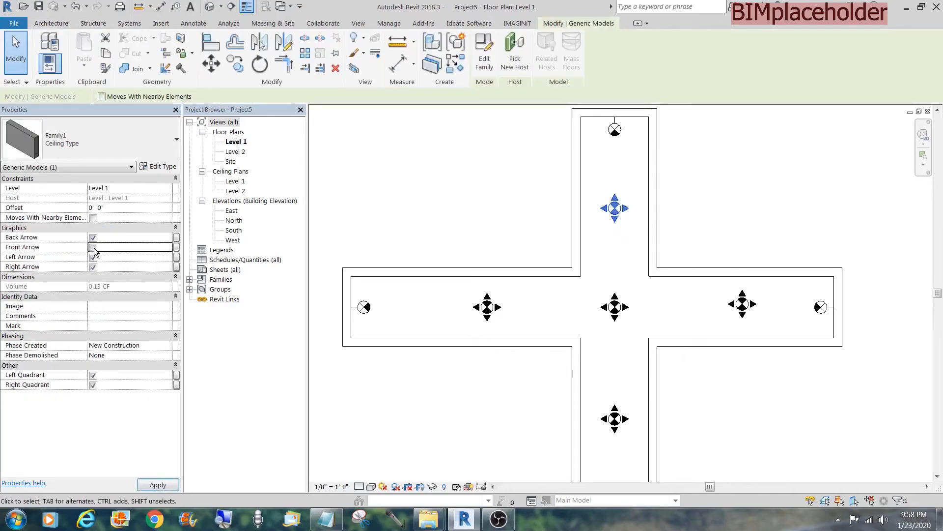
click(93, 258)
click(93, 267)
click(94, 248)
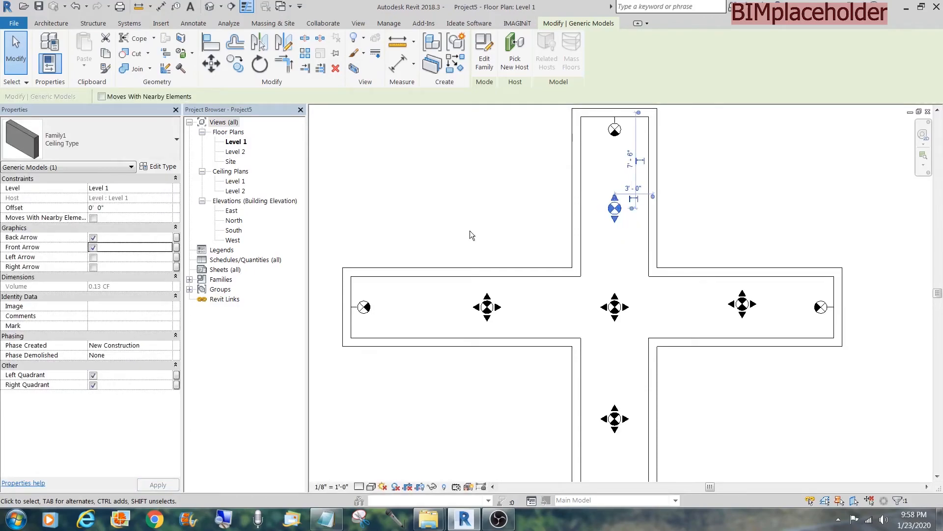
Step: Turn off Front Arrow and Back Arrow on the ceiling sign in the right corridor arm
click(743, 304)
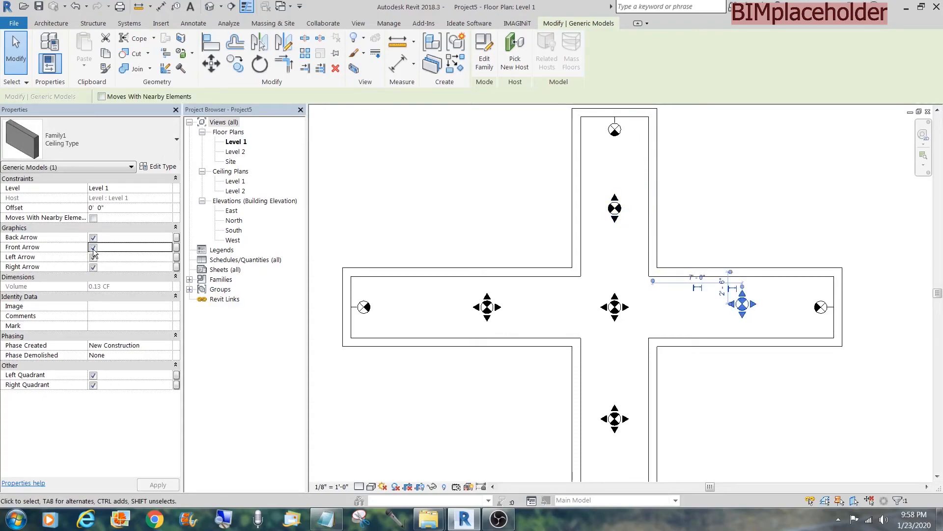
click(94, 247)
click(93, 237)
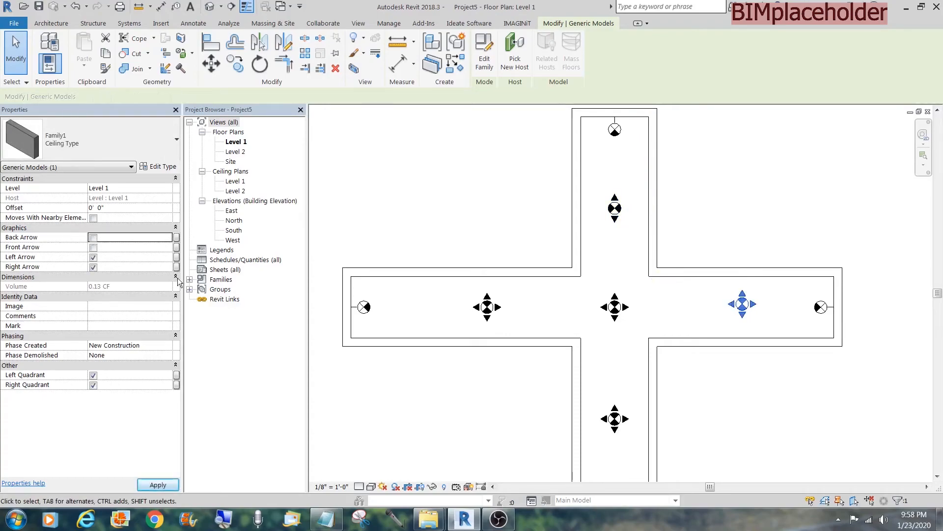
Step: Limit the ceiling sign in the left corridor arm to the two arrows pointing along that arm
click(486, 309)
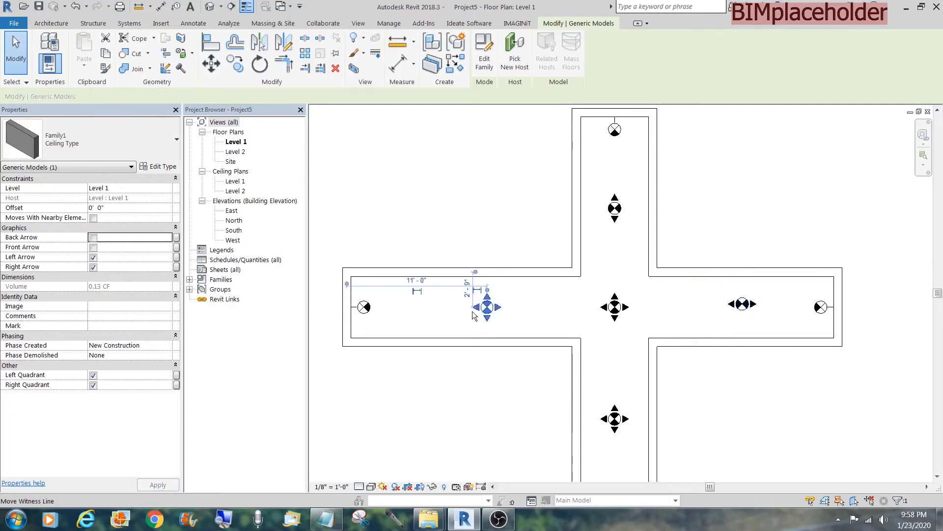
key(space)
key(space)
click(93, 256)
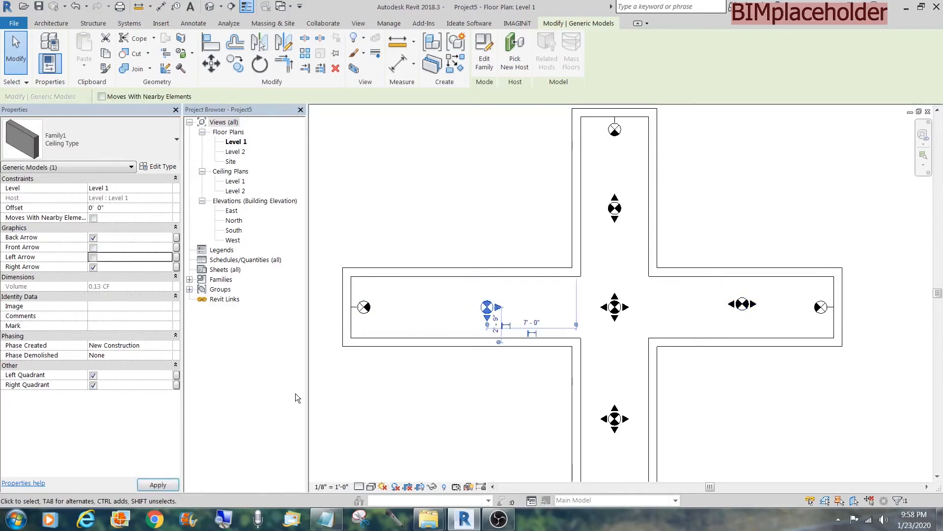
click(94, 247)
click(506, 324)
click(488, 309)
click(94, 250)
click(94, 267)
click(344, 418)
Step: Limit the lower corridor arm's ceiling sign to the two arrows pointing along its length
click(618, 415)
click(93, 237)
click(94, 247)
click(406, 409)
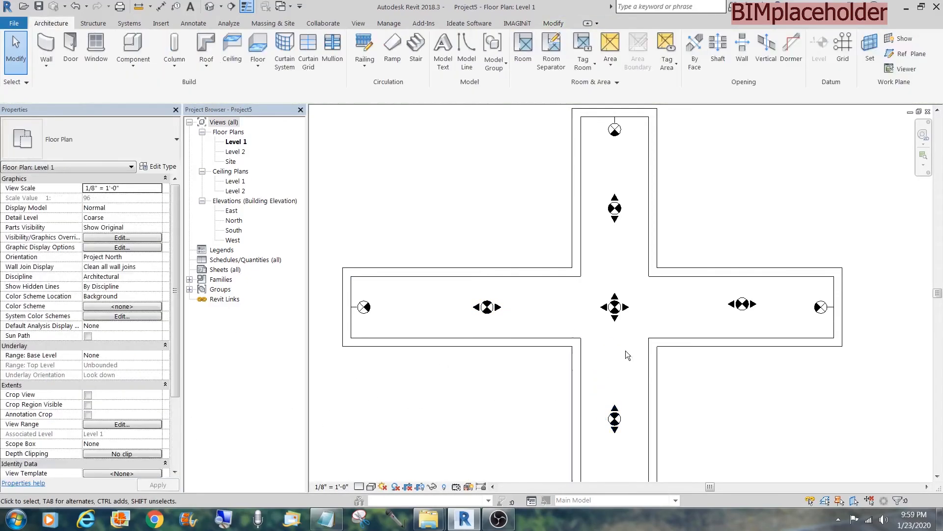
Step: Copy the central ceiling sign to the right edge of the crossing and turn off all four arrows and both quadrants on the copy
click(615, 307)
drag(614, 307, 650, 308)
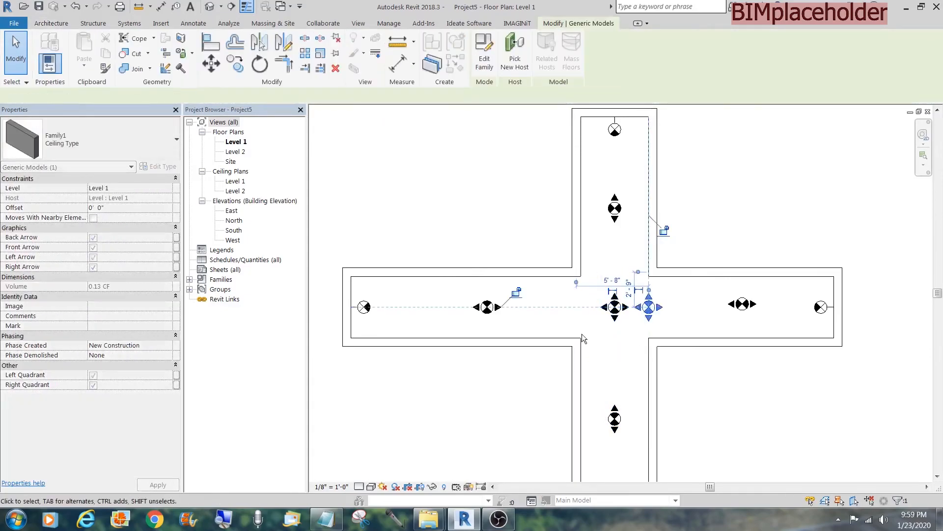
click(93, 238)
click(94, 248)
click(93, 257)
click(93, 267)
click(94, 375)
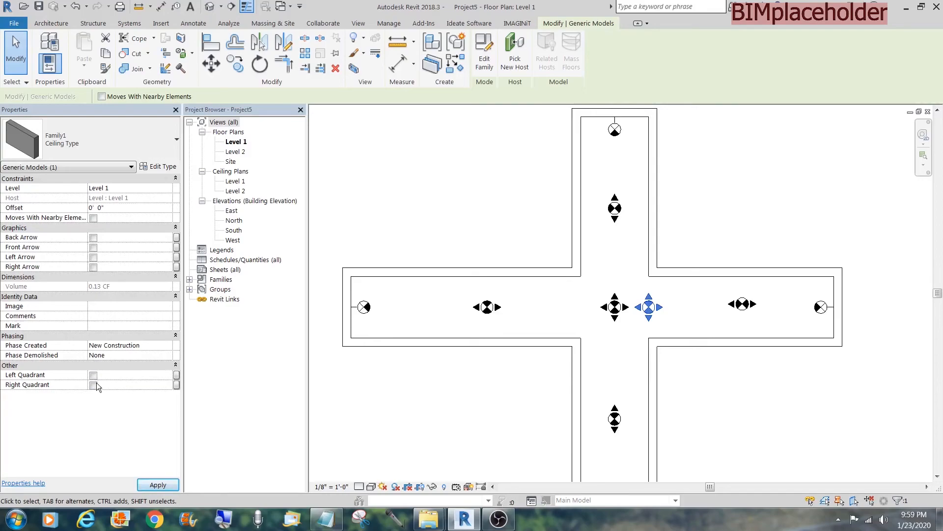
click(640, 326)
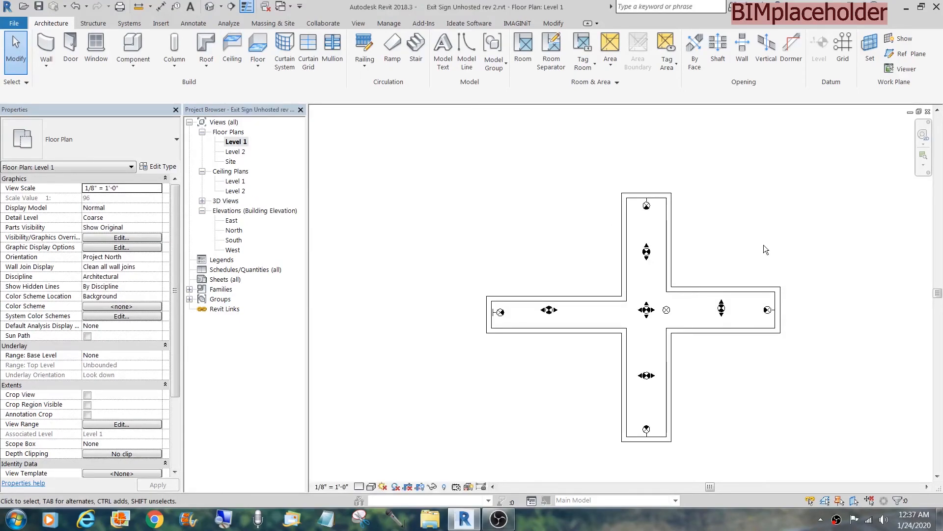
Step: Tile the open views of Exit Sign Unhosted rev 2.rvt and frame the corridor in the Level 1 floor plan and reflected ceiling plan
key(w)
key(t)
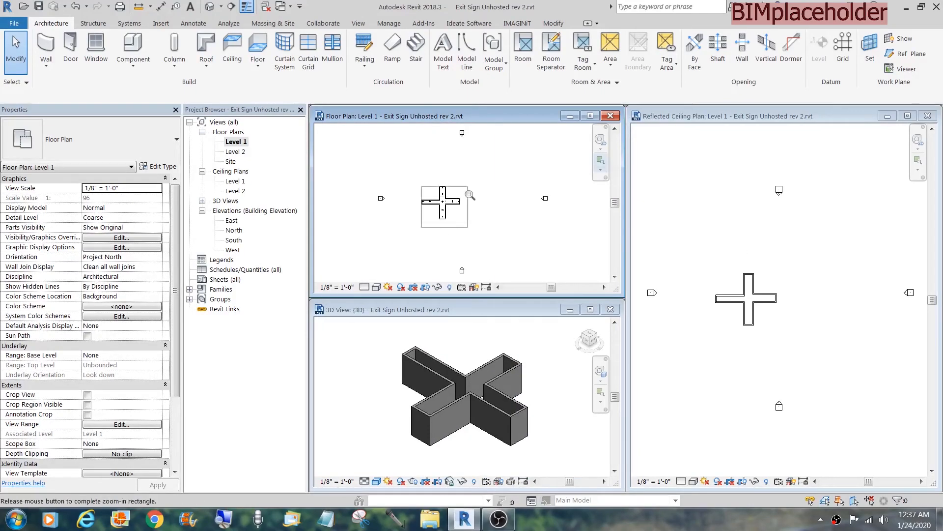
scroll(447, 194, up, 4)
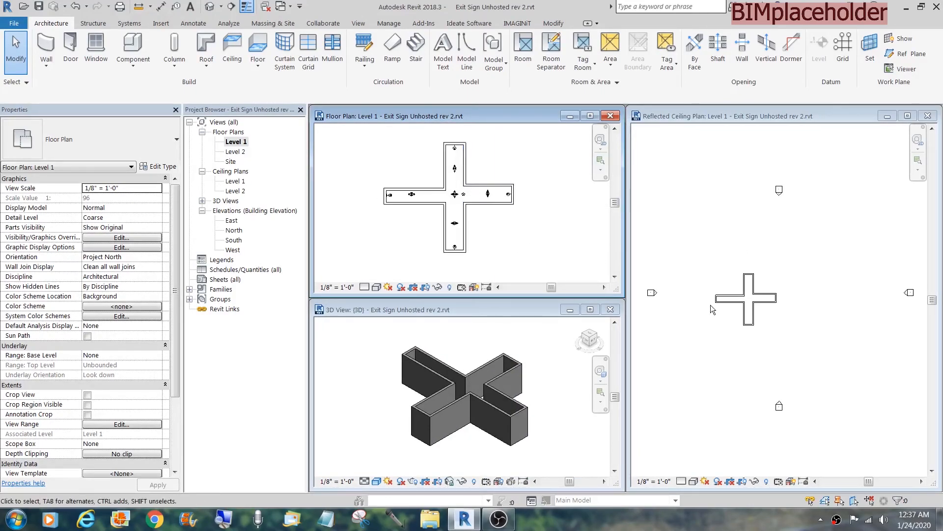
click(723, 312)
key(z)
key(r)
drag(706, 323, 787, 264)
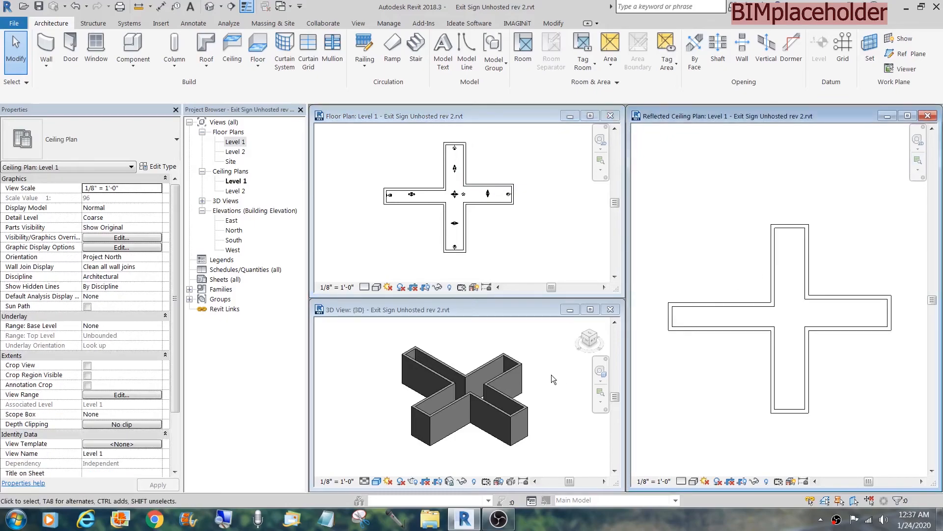
Step: Temporarily hide all the corridor walls in the 3D view
drag(552, 374, 405, 432)
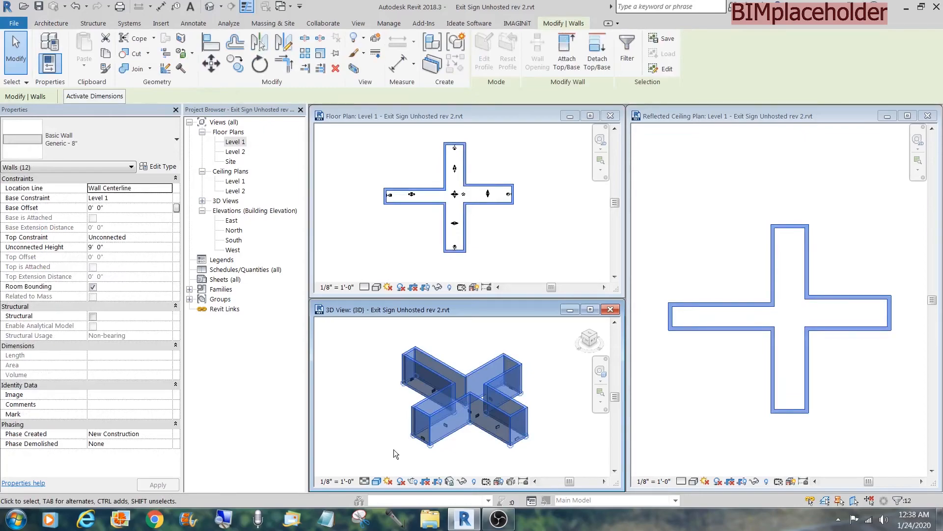
key(h)
key(h)
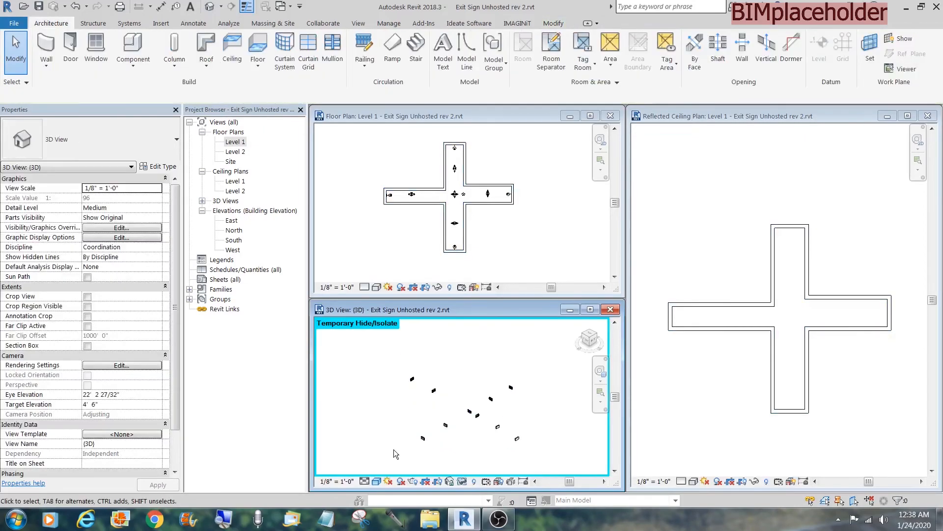
Step: Set the Offset of all ten exit signs to 8' 0" and inspect their symbols in the reflected ceiling plan
drag(396, 453, 528, 372)
click(131, 209)
text(8)
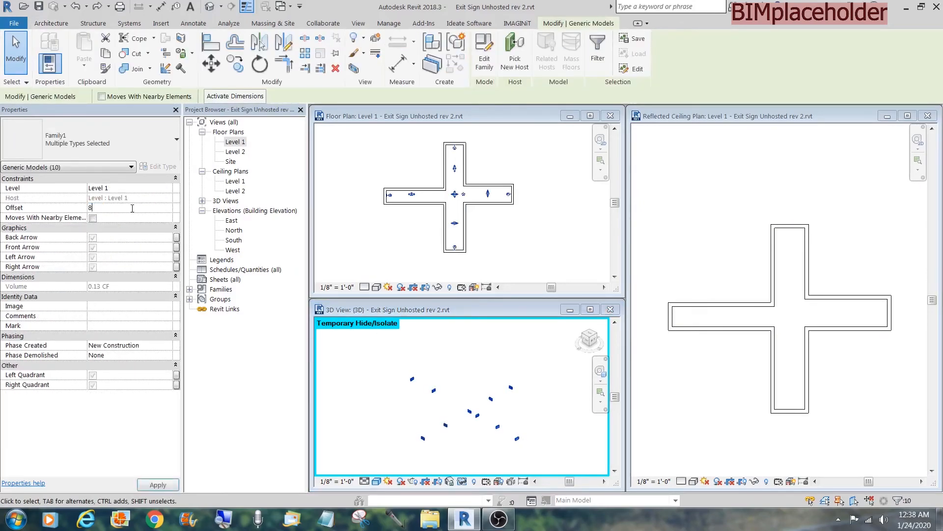
key(Return)
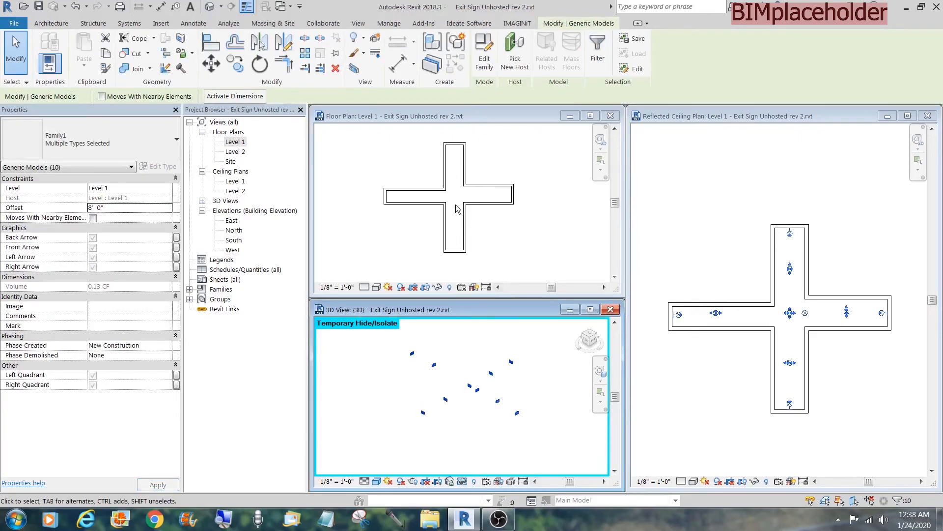
click(720, 355)
scroll(732, 355, up, 1)
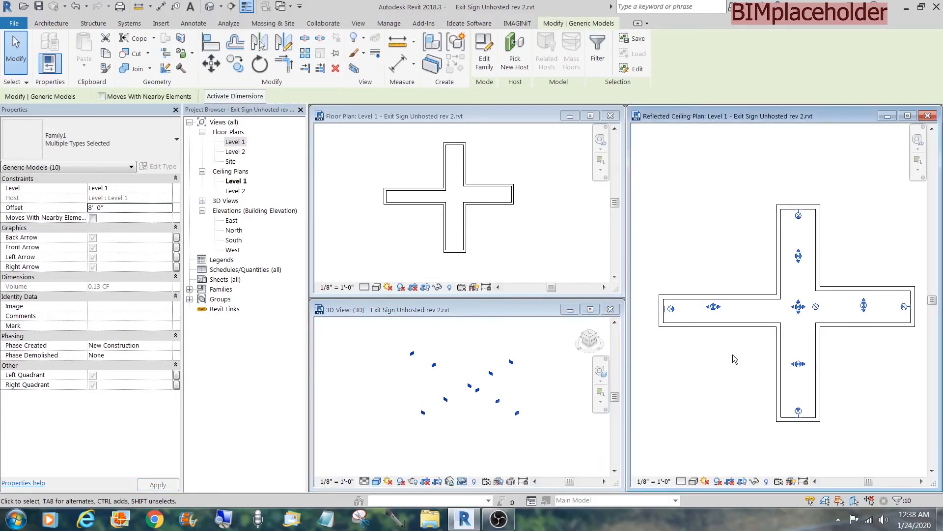
click(749, 336)
Step: Reset the temporary hide in the 3D view, maximize that view and frame the exit signs inside the corridor
click(463, 481)
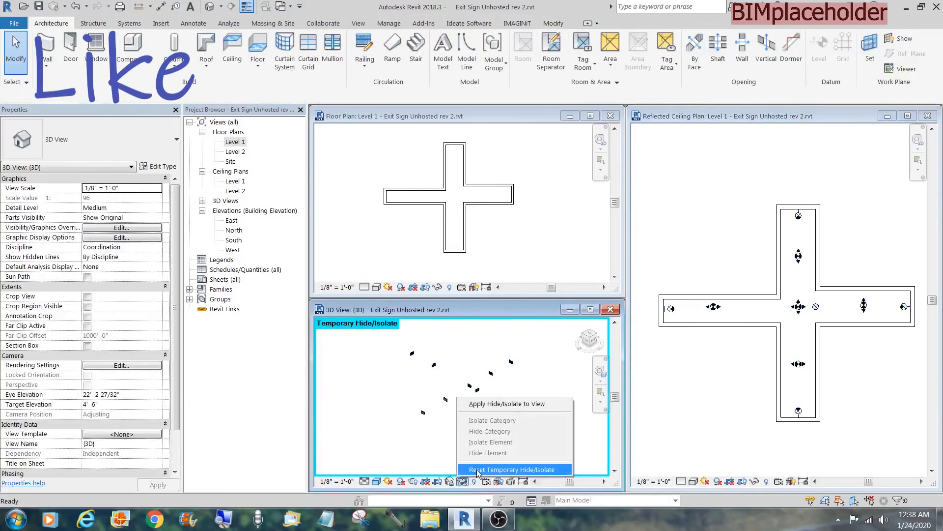
click(511, 469)
click(590, 309)
key(z)
key(e)
key(z)
key(r)
drag(477, 368, 736, 207)
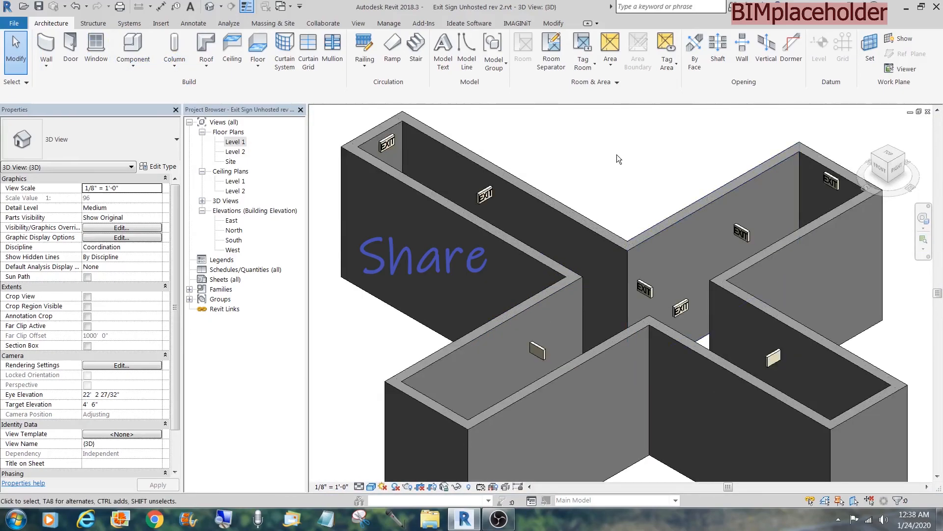